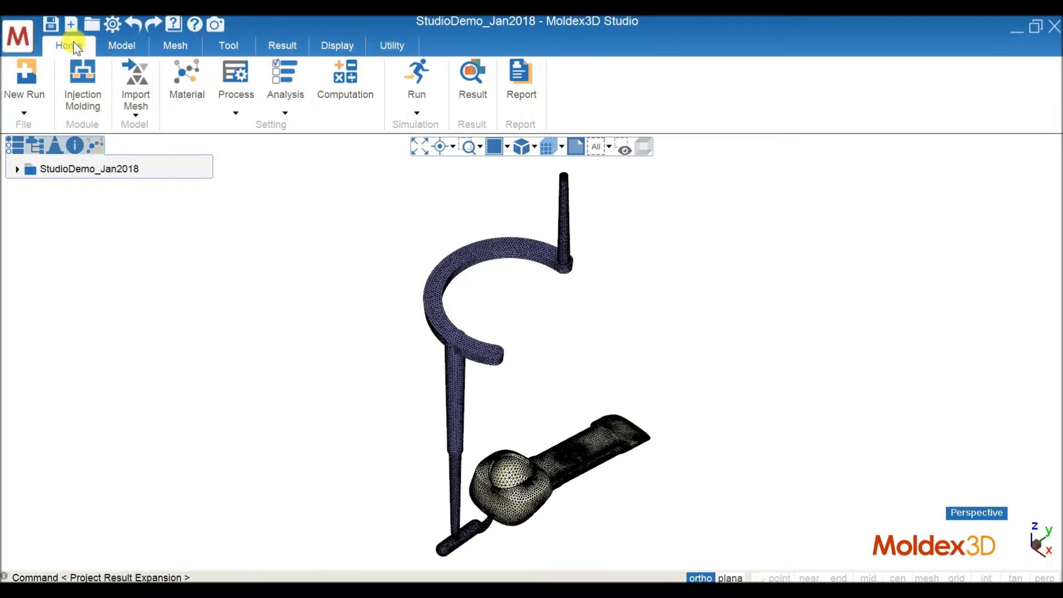
click(128, 46)
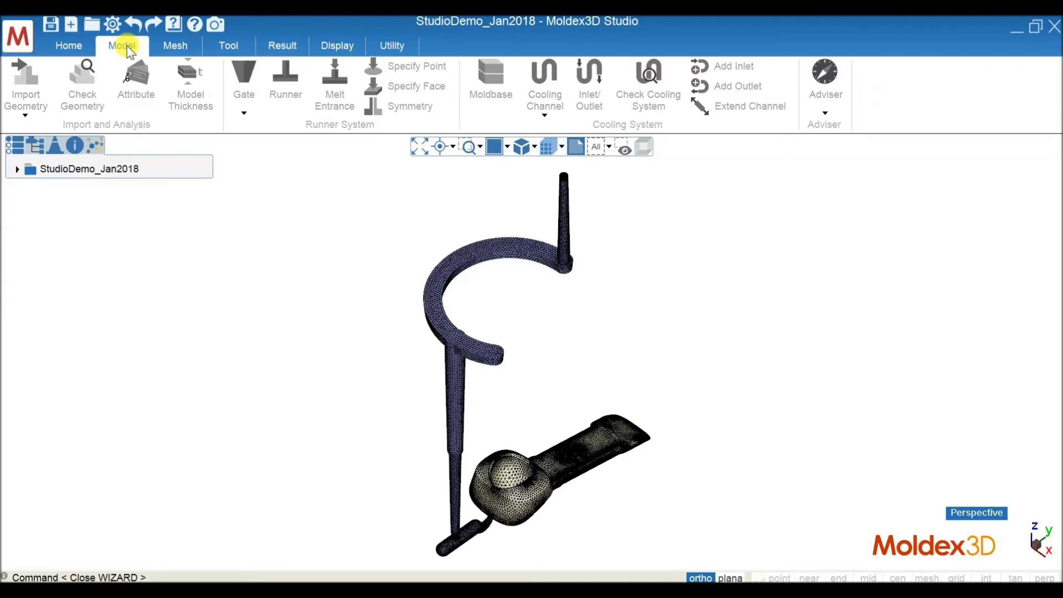
click(178, 47)
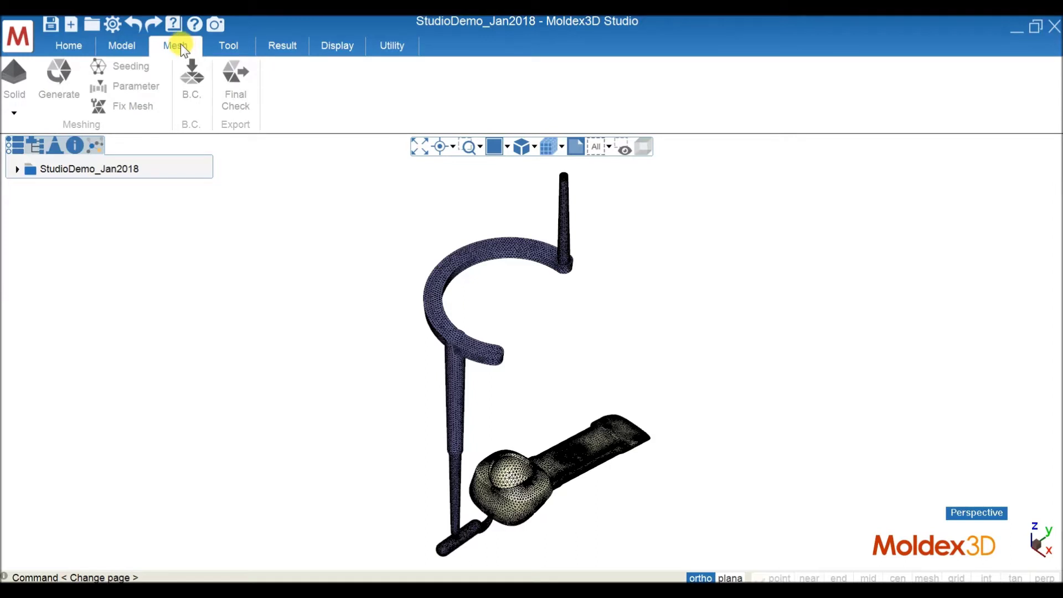
click(217, 46)
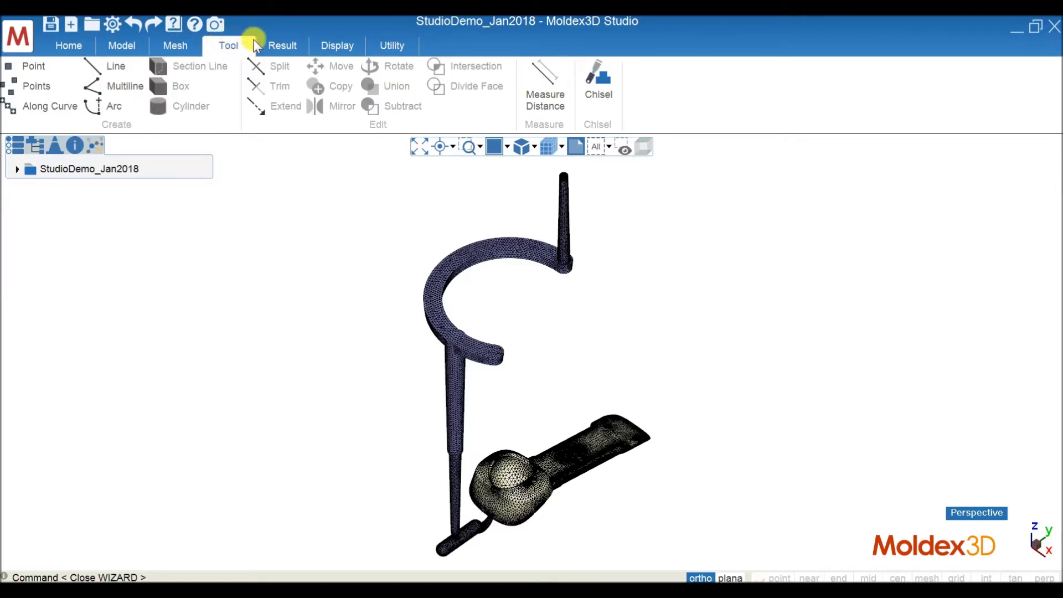
click(283, 49)
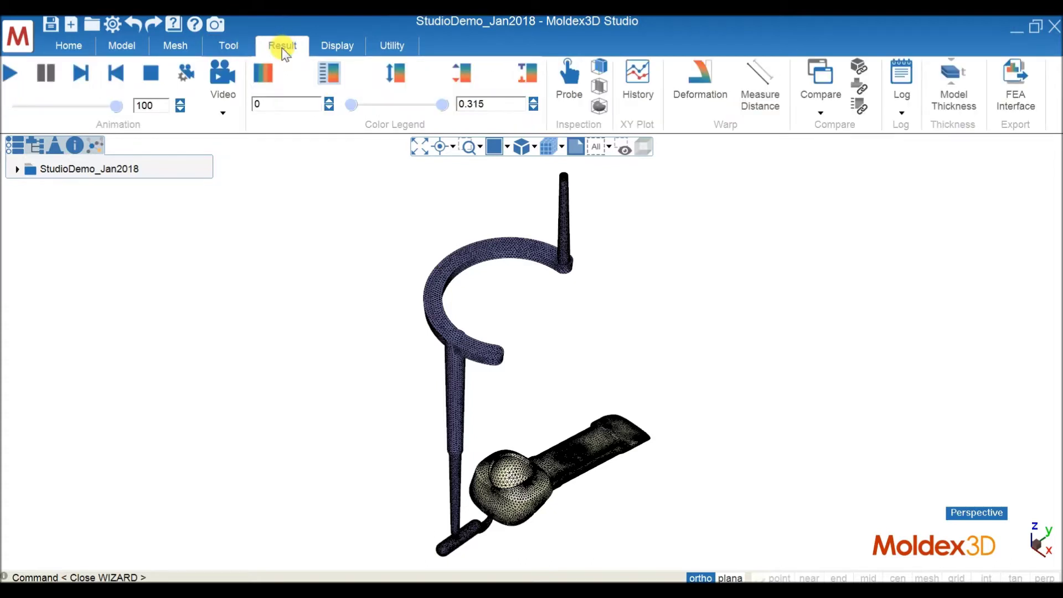
click(335, 48)
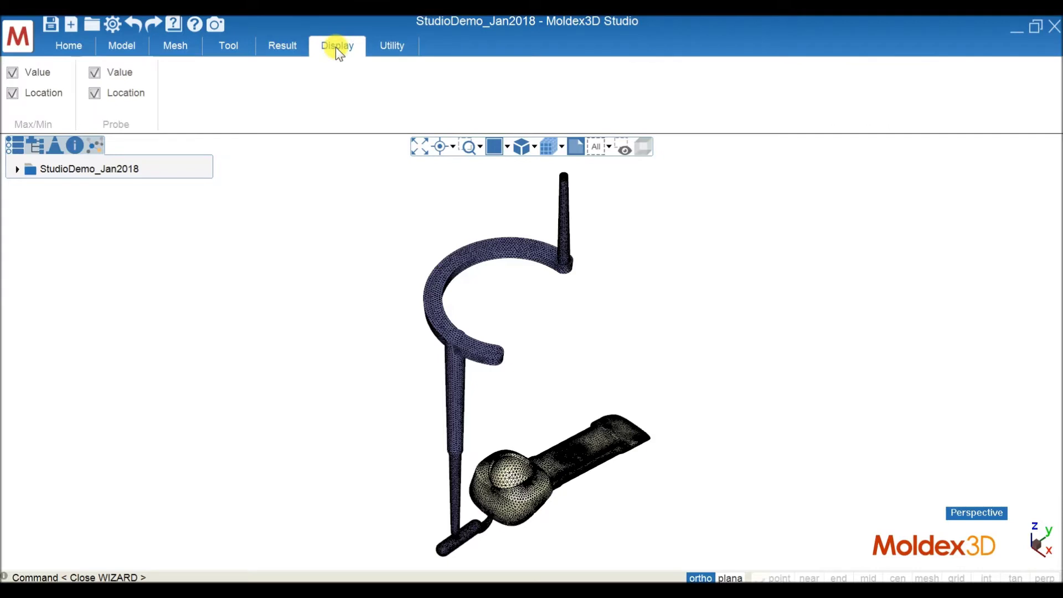
click(379, 46)
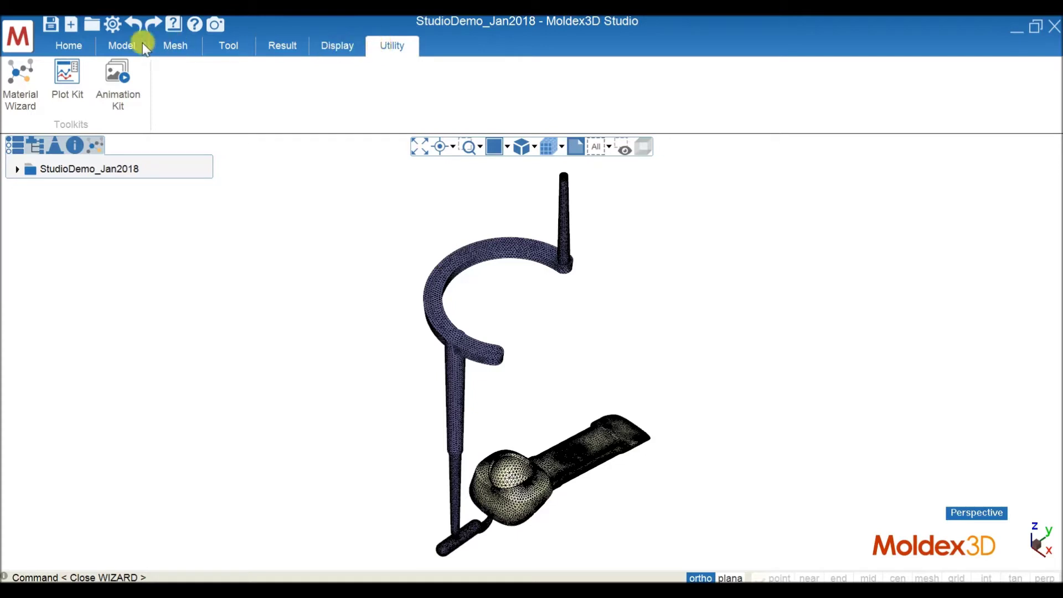
click(81, 48)
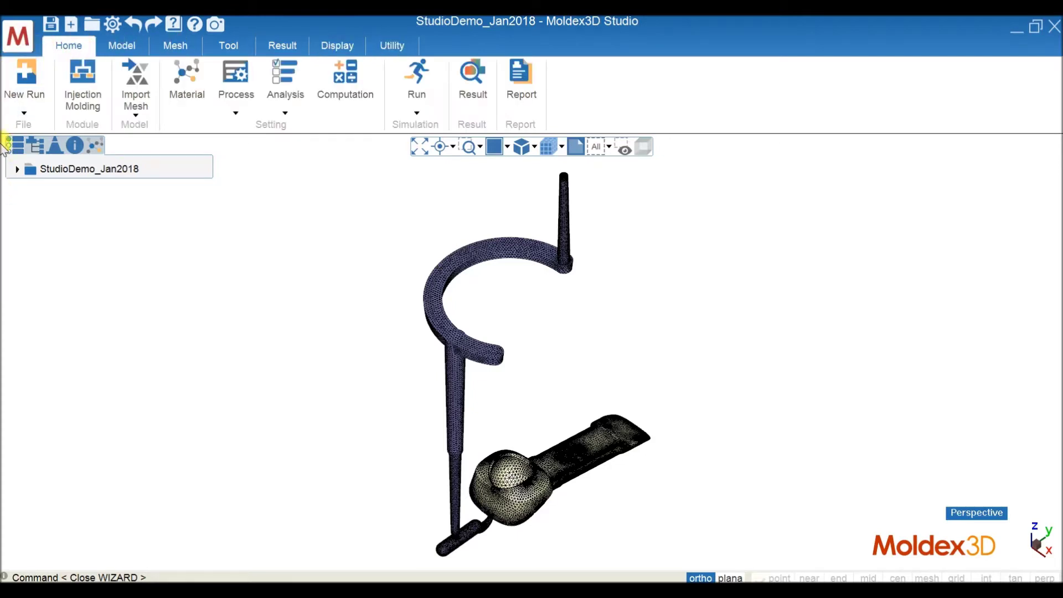
Expand the StudioDemo_Jan2018 project and its Run01: Original entry to view the run's contents.
click(16, 171)
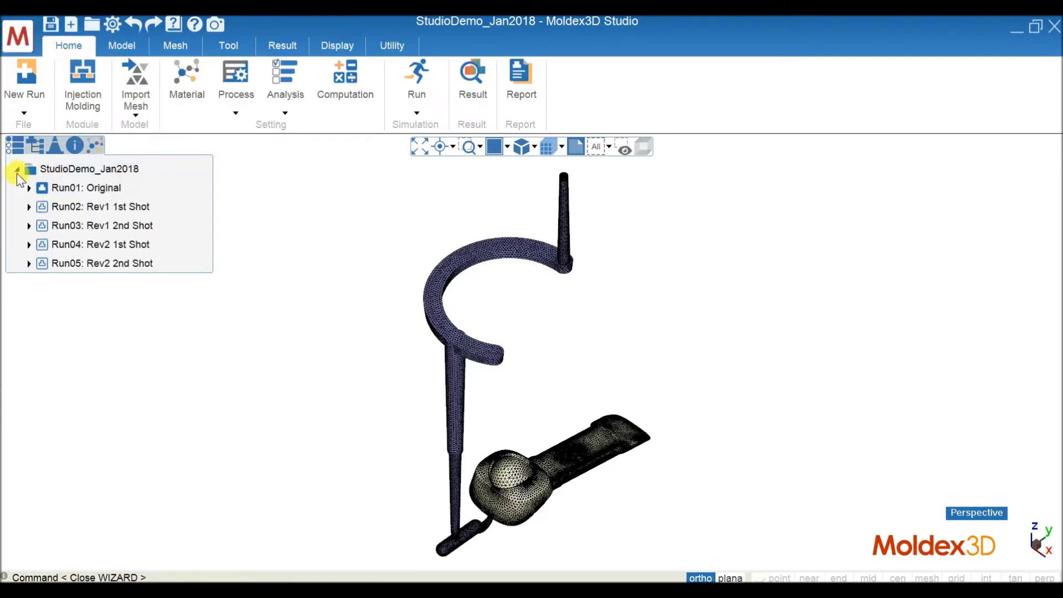
click(29, 188)
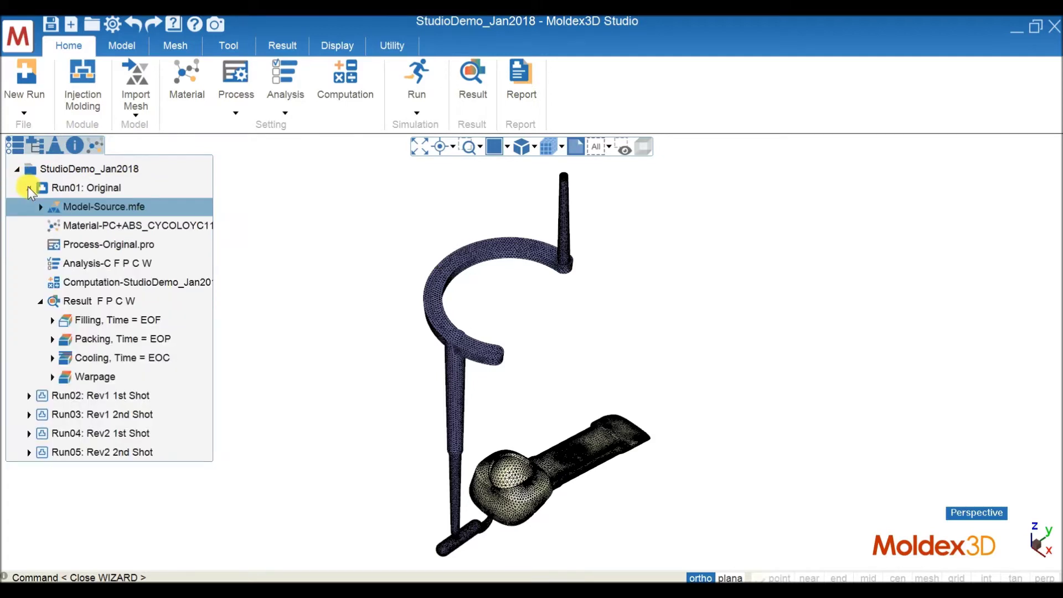
Show the moldbase and cooling channels together with the part and cold runner, and examine the full mold model.
click(33, 145)
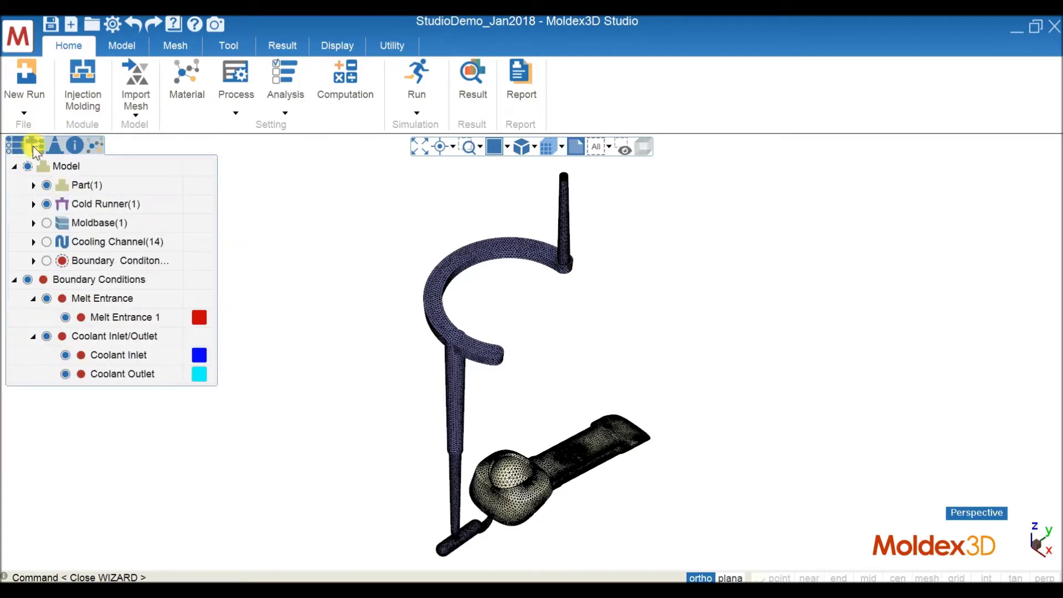
click(46, 223)
click(46, 242)
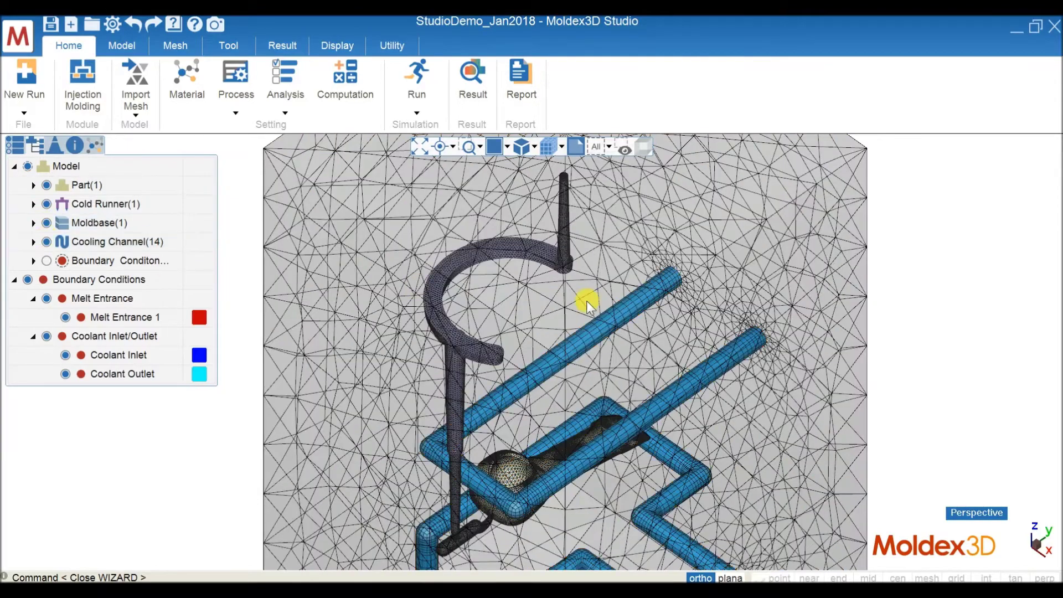
click(420, 146)
middle_drag(708, 398, 738, 368)
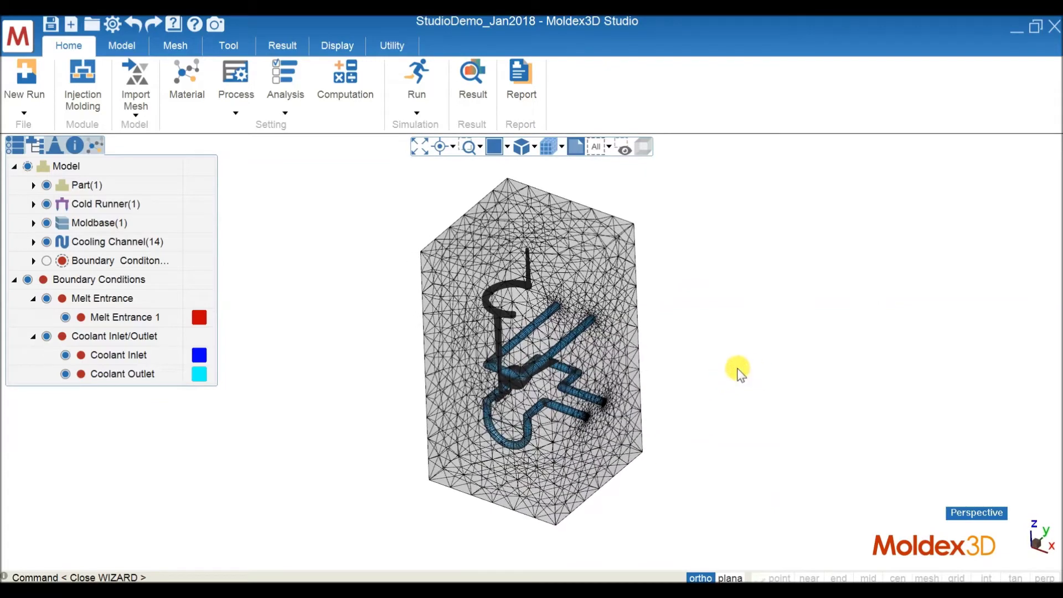
click(522, 147)
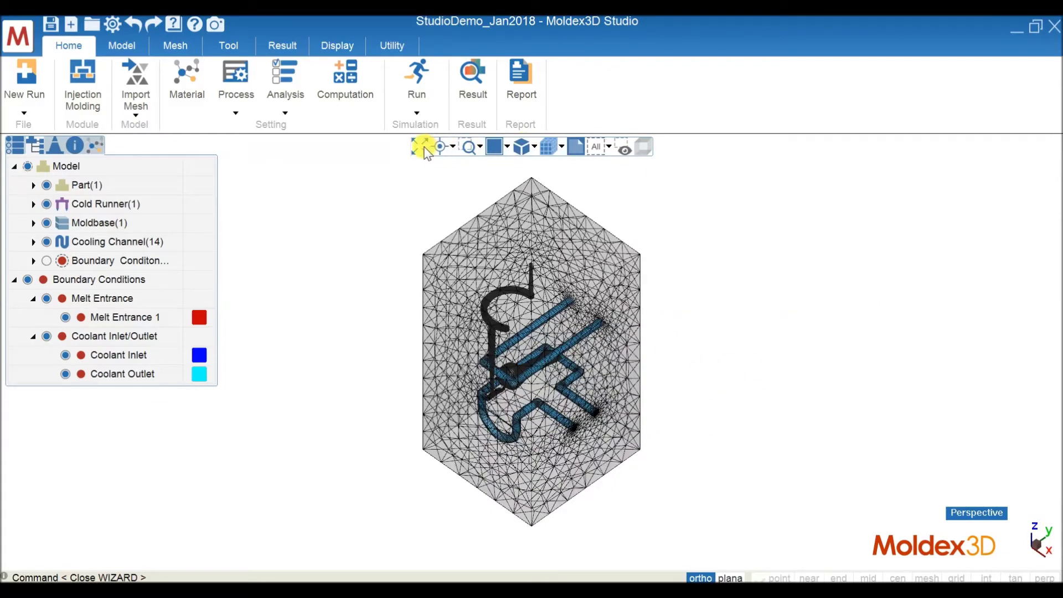
Hide the moldbase and cooling channels, leaving only the part and cold runner in view.
click(45, 219)
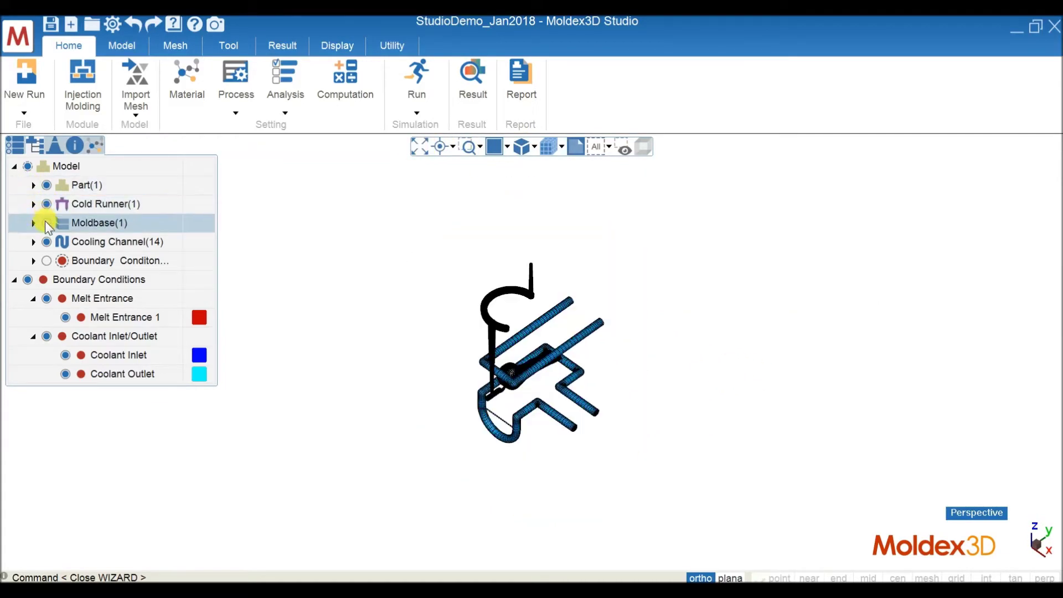
click(48, 241)
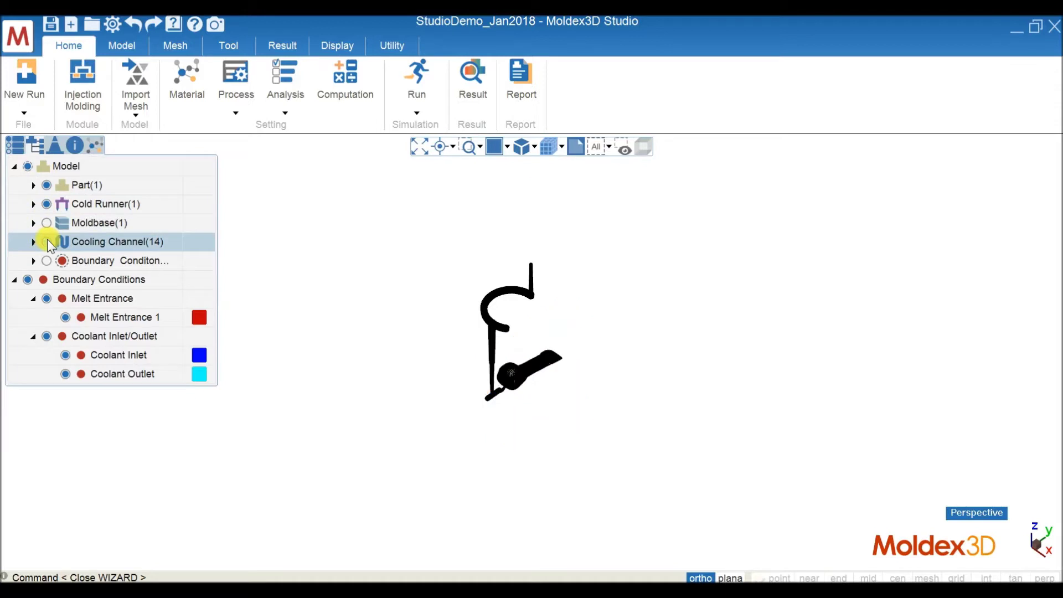
click(422, 148)
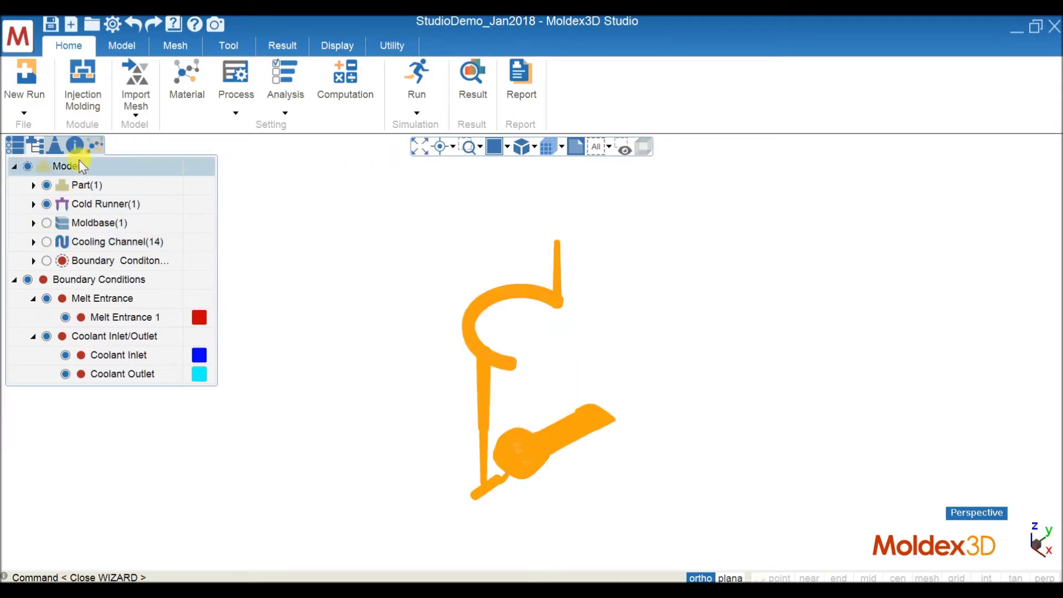
Review the mesh defect list, the case information summary and the material assigned to the part.
click(55, 146)
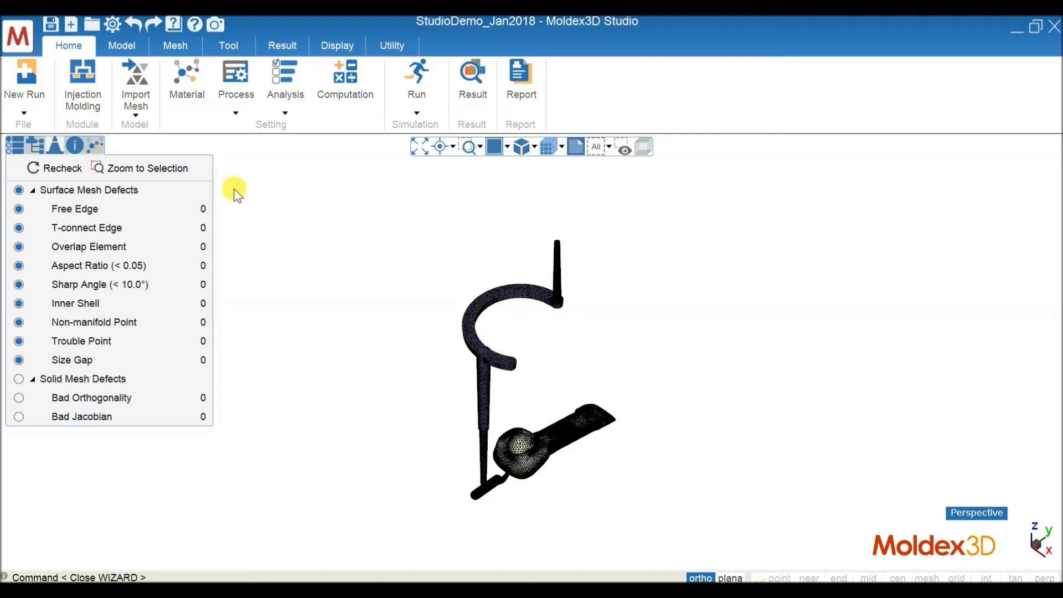
click(69, 145)
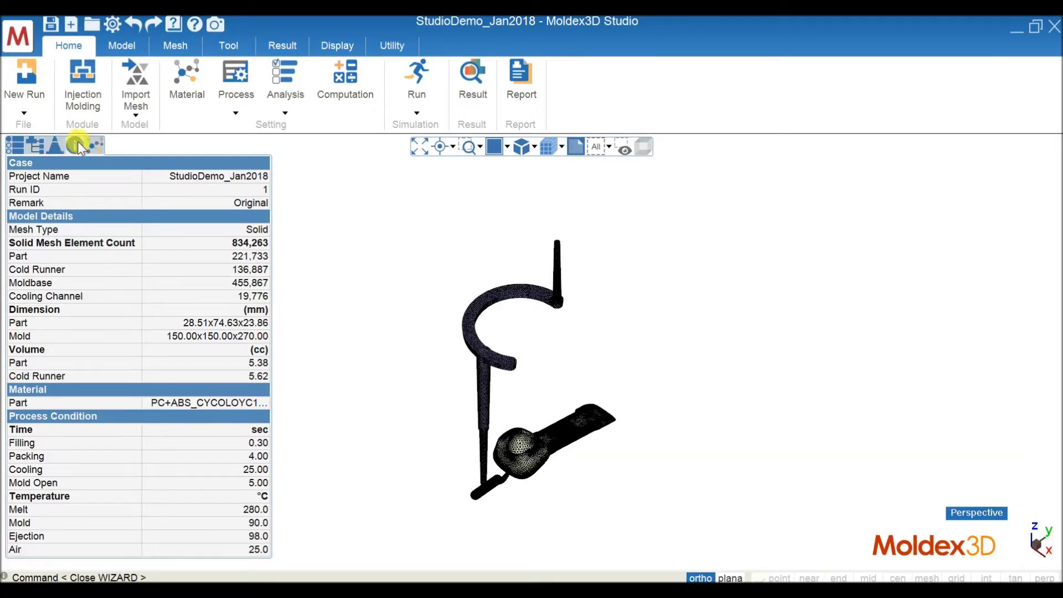
click(73, 145)
click(204, 180)
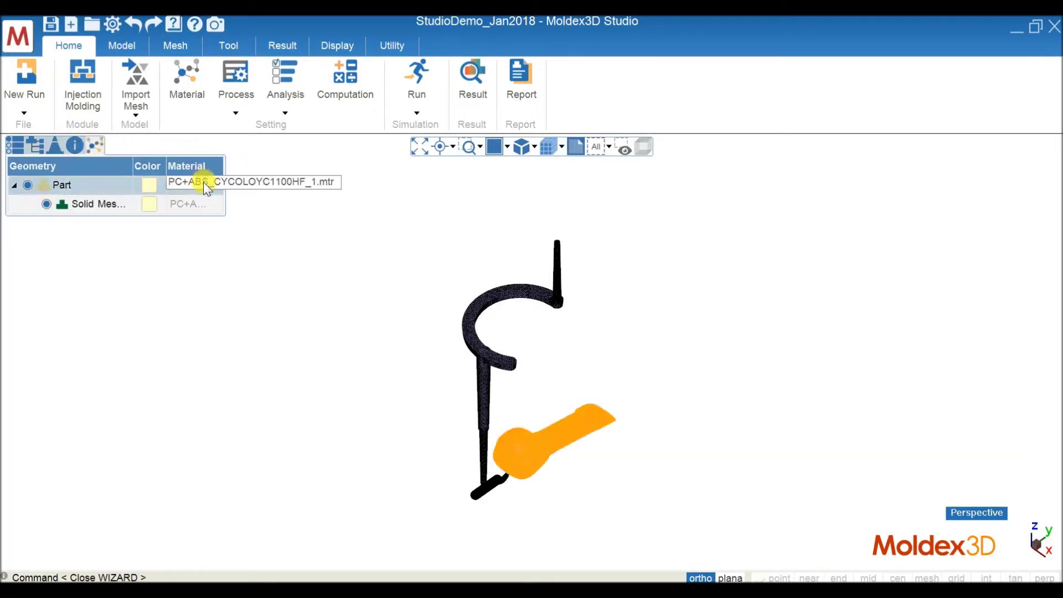
click(204, 181)
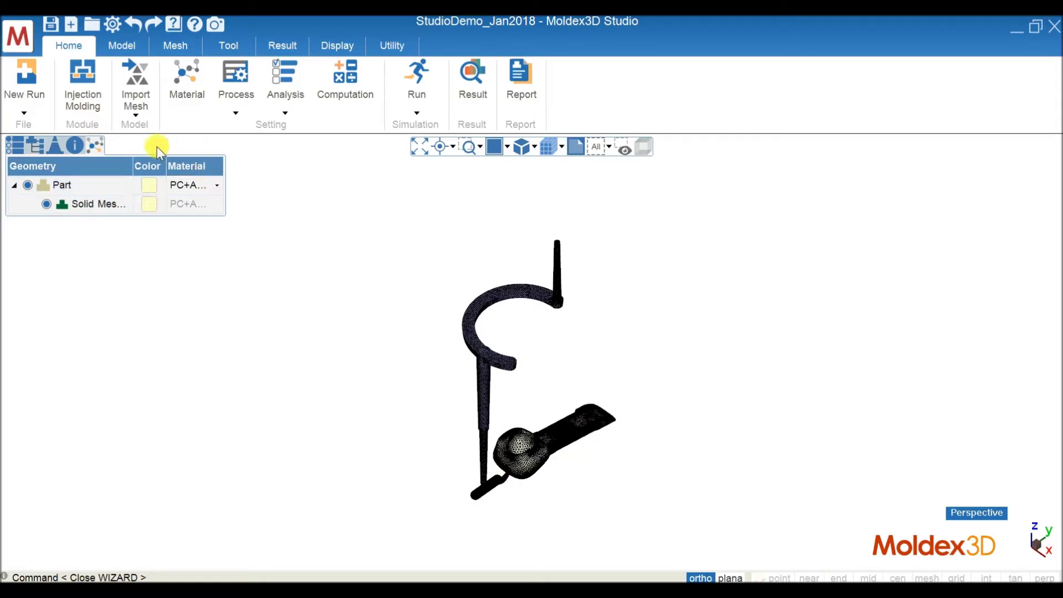
click(15, 145)
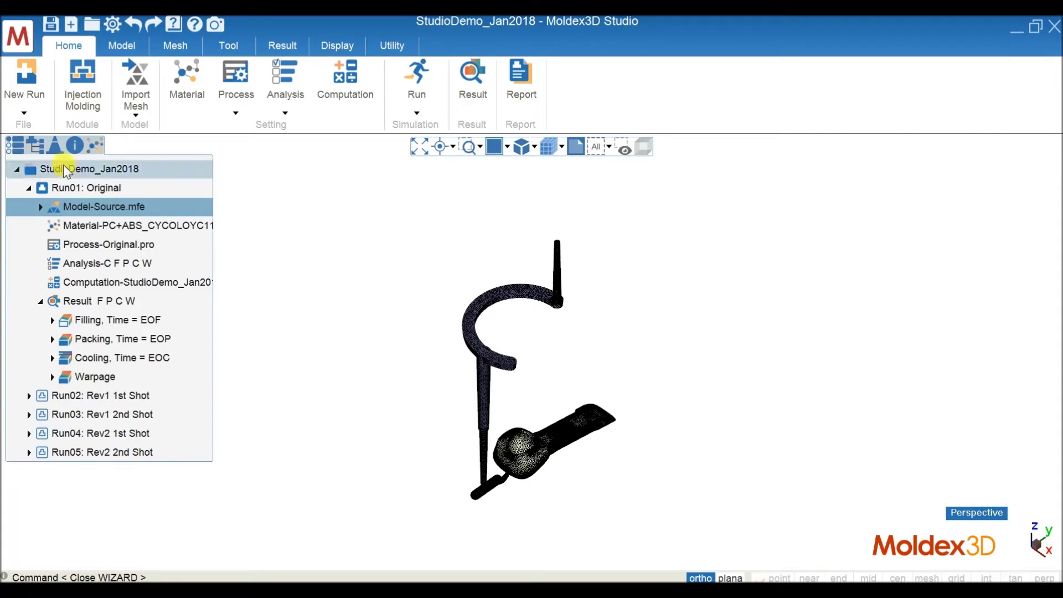
Review the export settings for Run01: Original, including the export name, and close them without exporting.
right_click(94, 188)
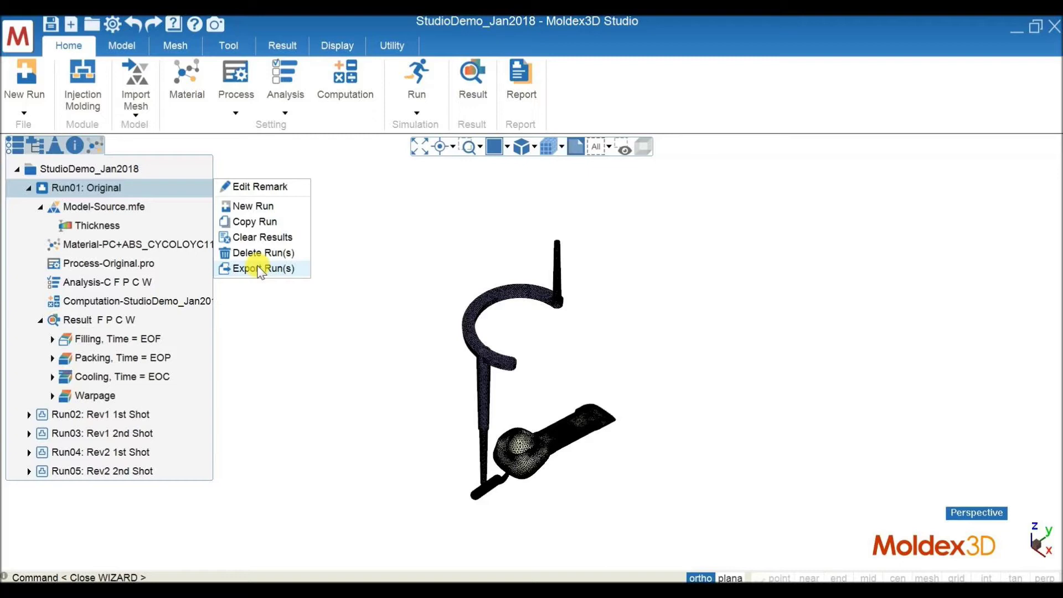
click(258, 269)
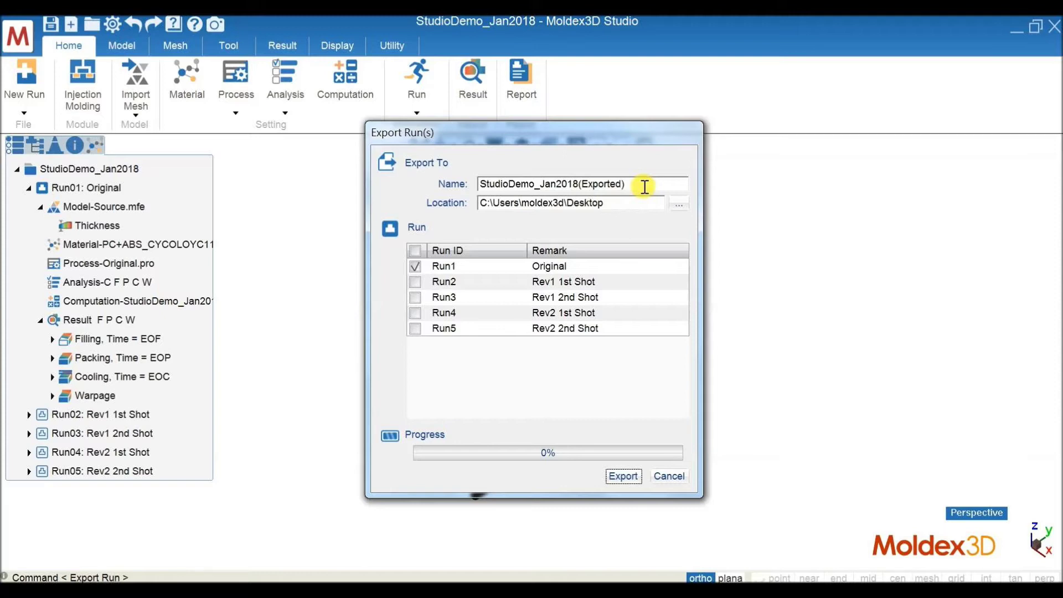
drag(645, 187, 475, 186)
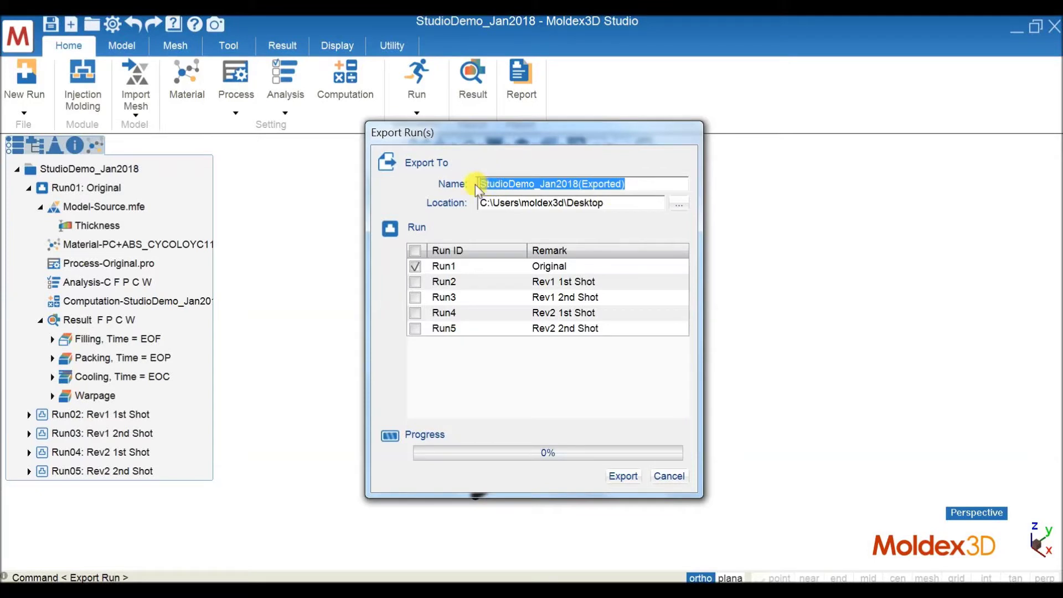
click(669, 476)
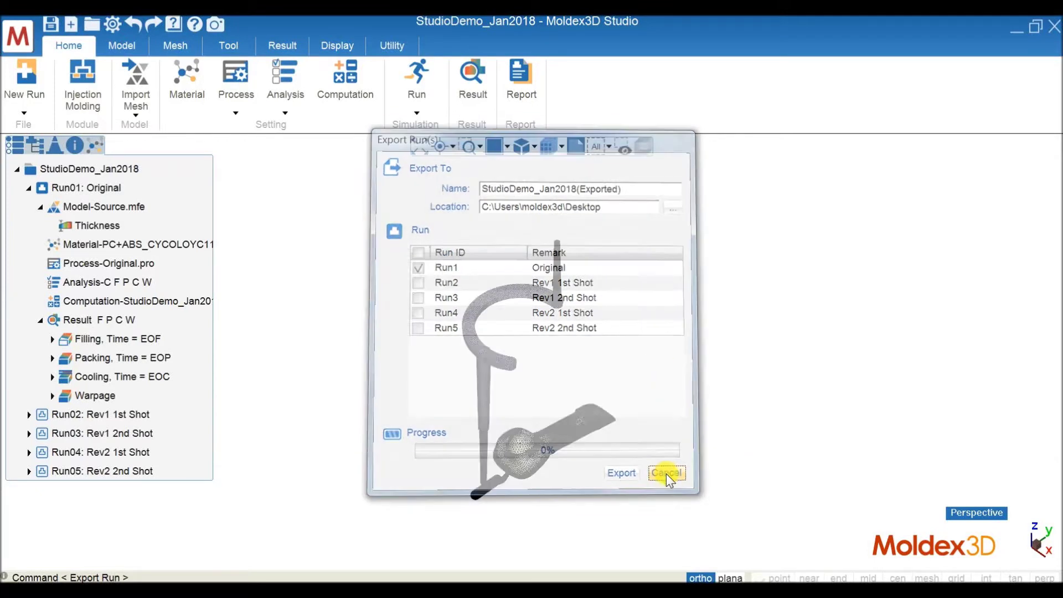
Review the copy options for Run01: Original, including Customize, without creating a copy.
right_click(126, 189)
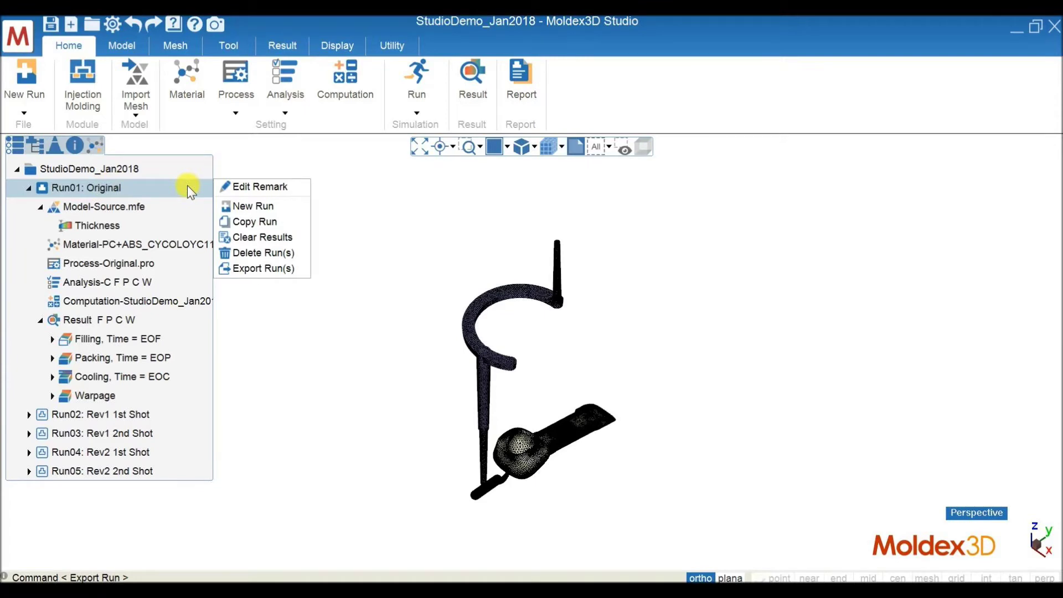
click(273, 221)
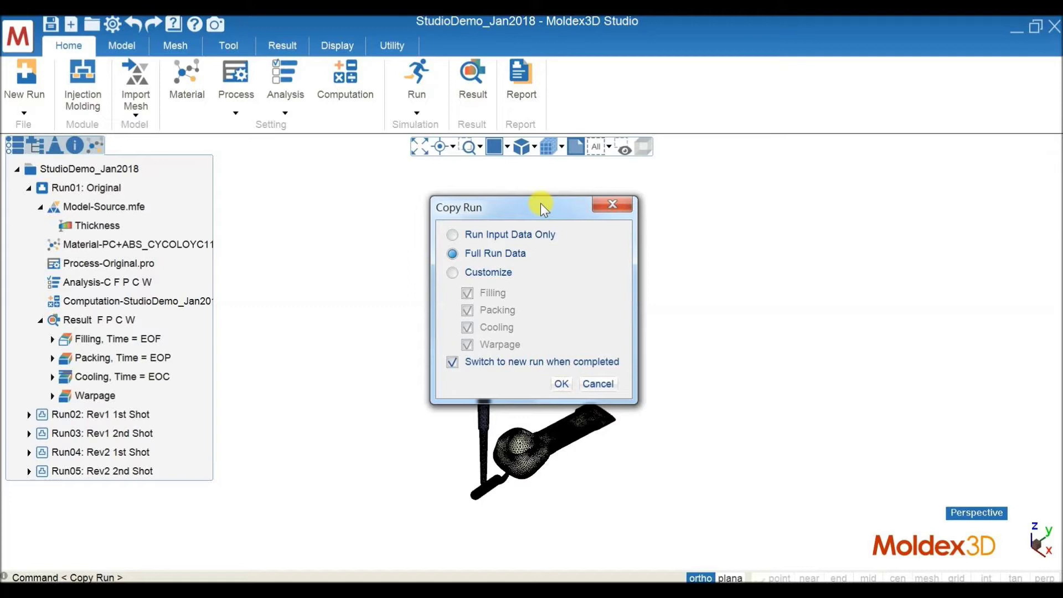
drag(541, 205, 352, 206)
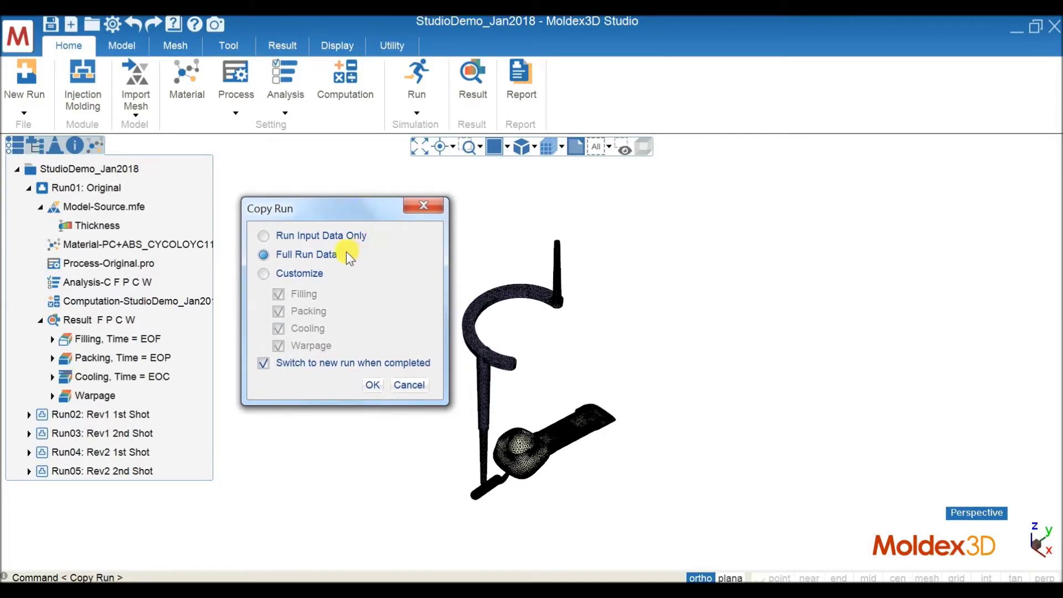
click(285, 277)
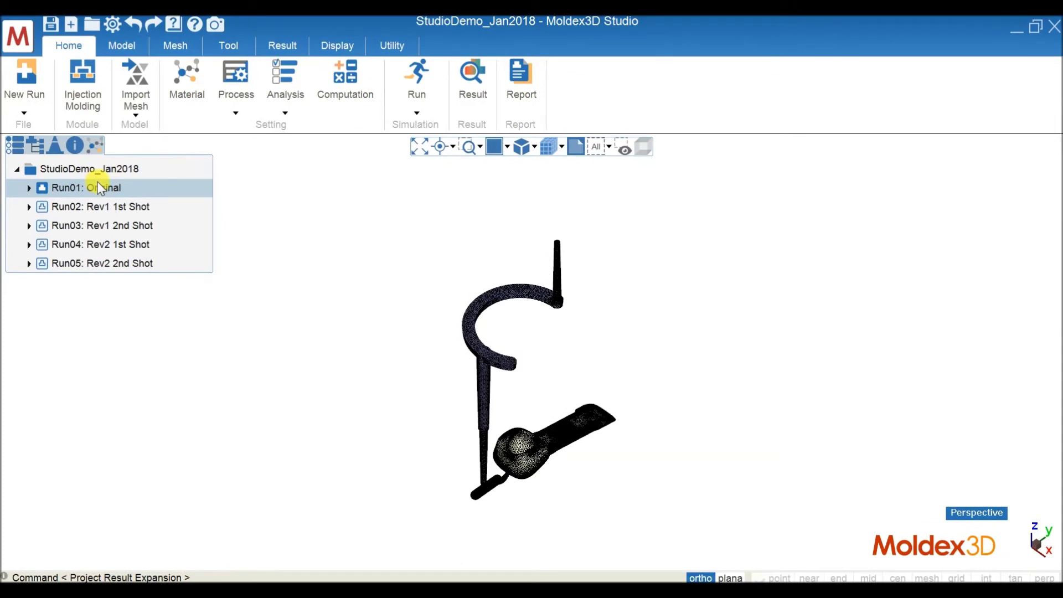
Hide the cold runner so that only the part mesh is displayed, fitted to the view.
click(35, 145)
click(46, 205)
click(47, 205)
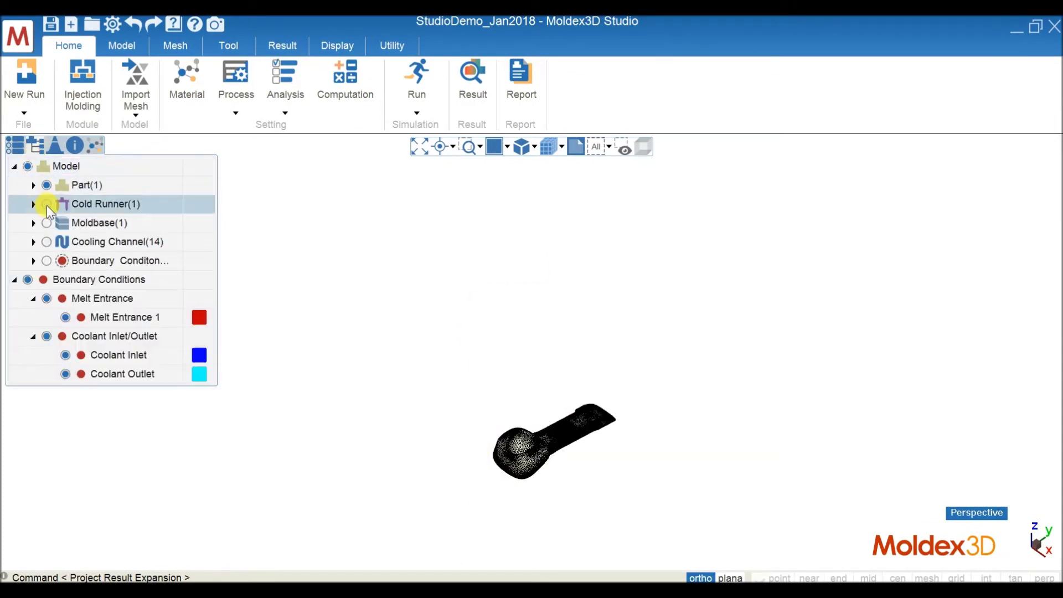
click(421, 147)
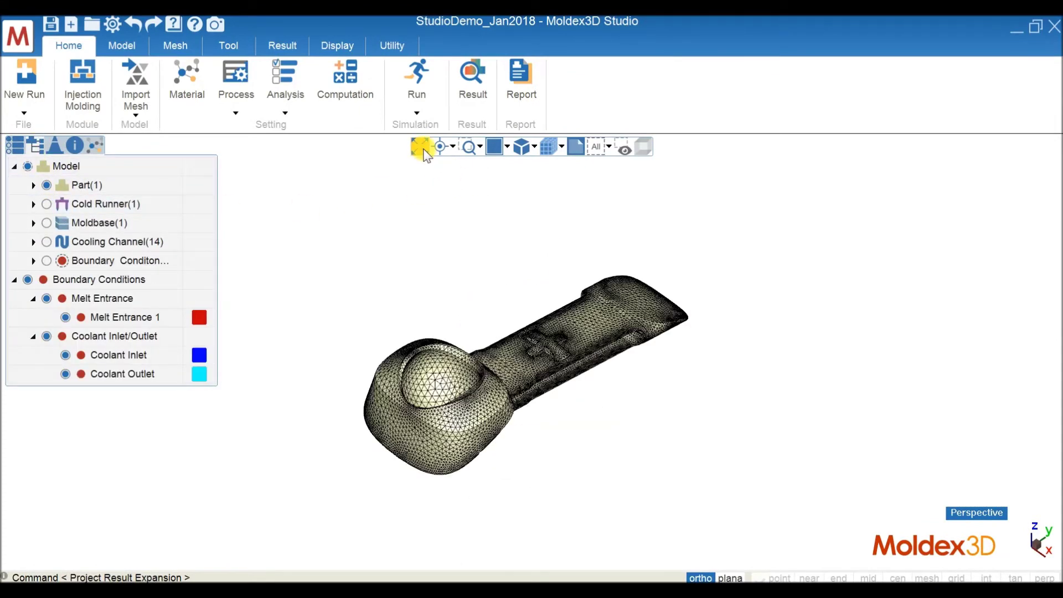
middle_drag(464, 310, 403, 278)
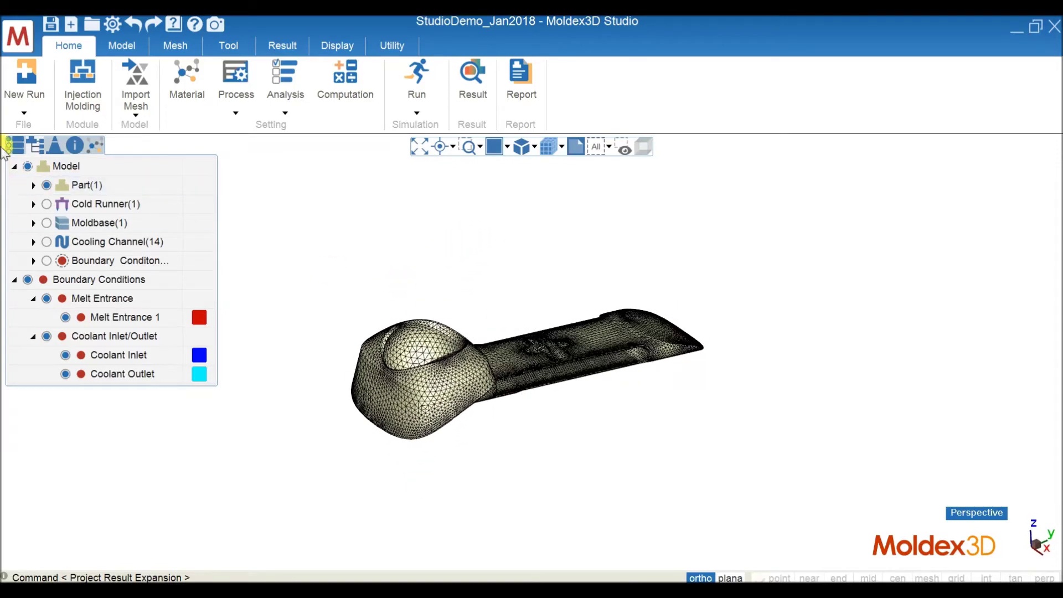
Display the model thickness of Run01: Original on the part and examine its distribution.
click(16, 145)
click(29, 188)
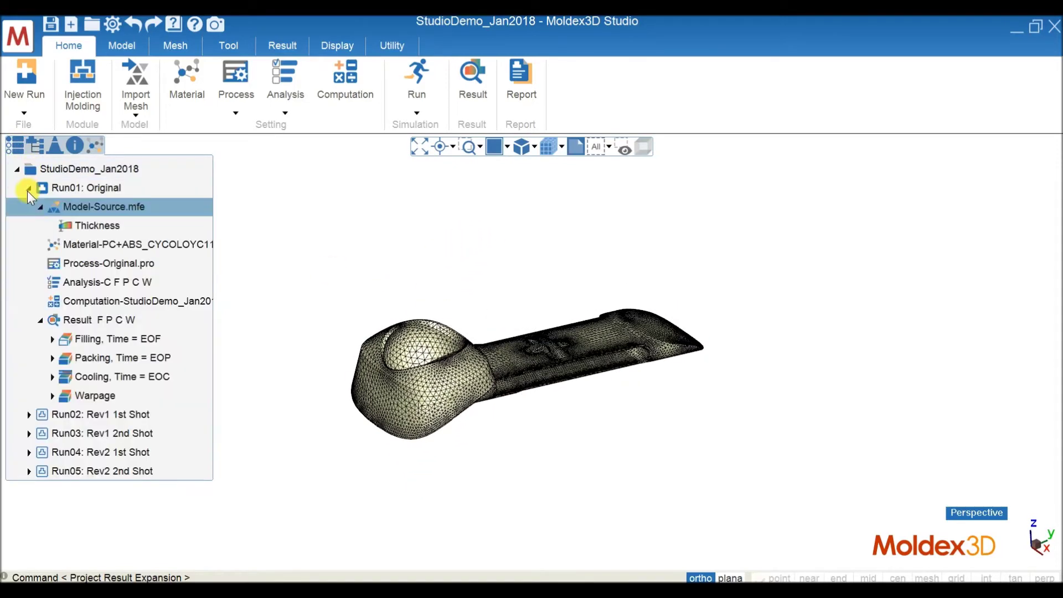
click(88, 225)
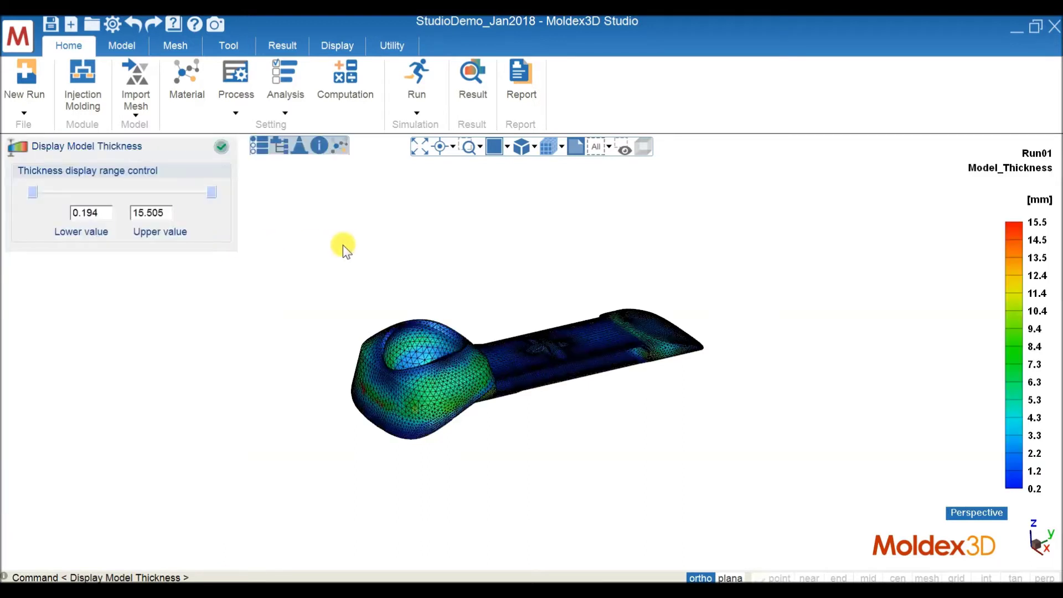
middle_drag(474, 442, 490, 475)
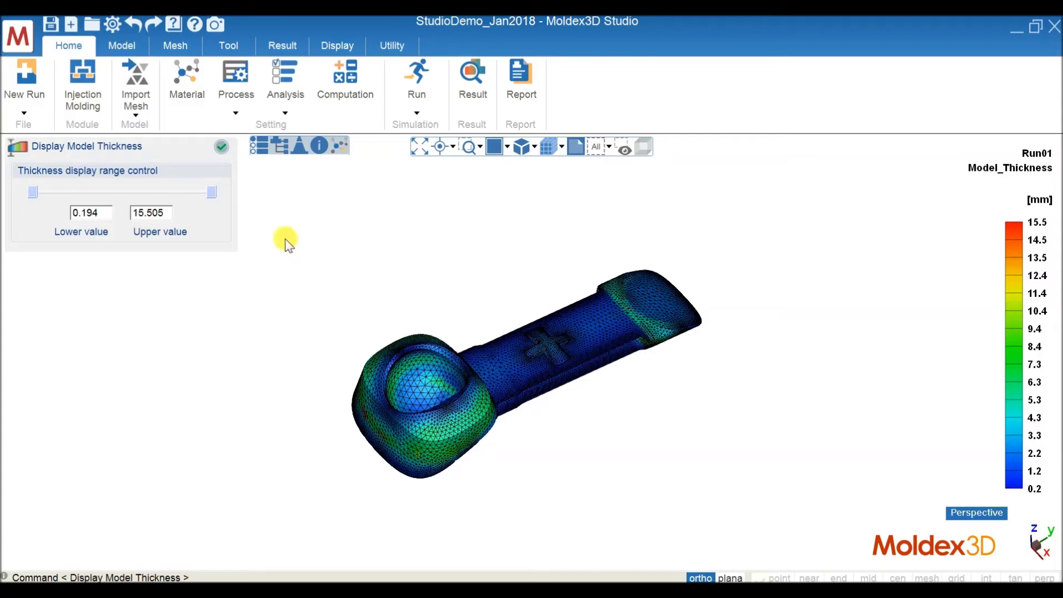
Close the thickness display and split the display into two comparison windows, with the Run01 part in isometric view and fitted to its window.
click(223, 147)
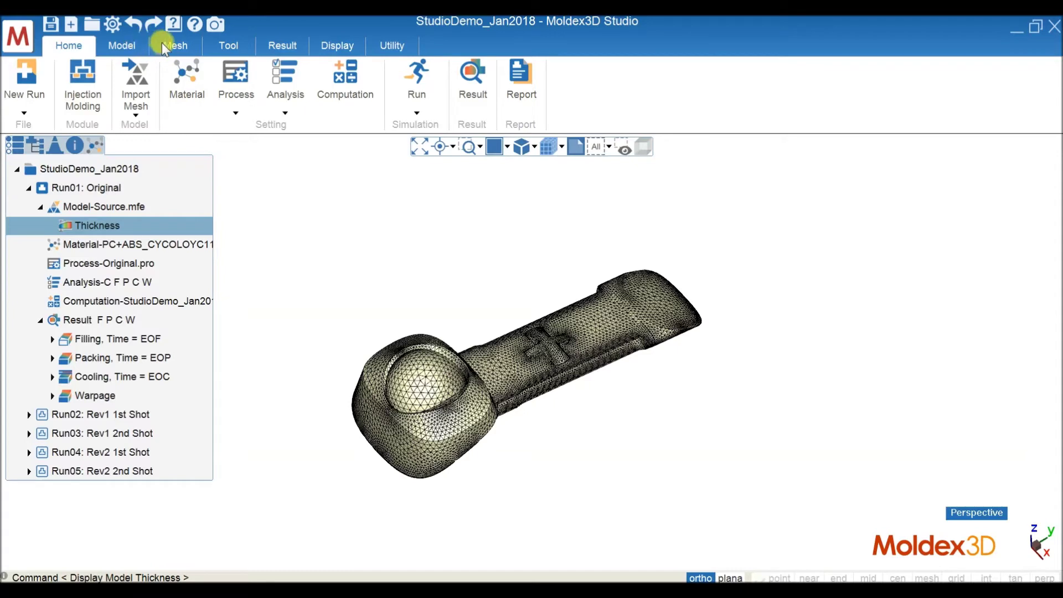
click(283, 43)
click(819, 110)
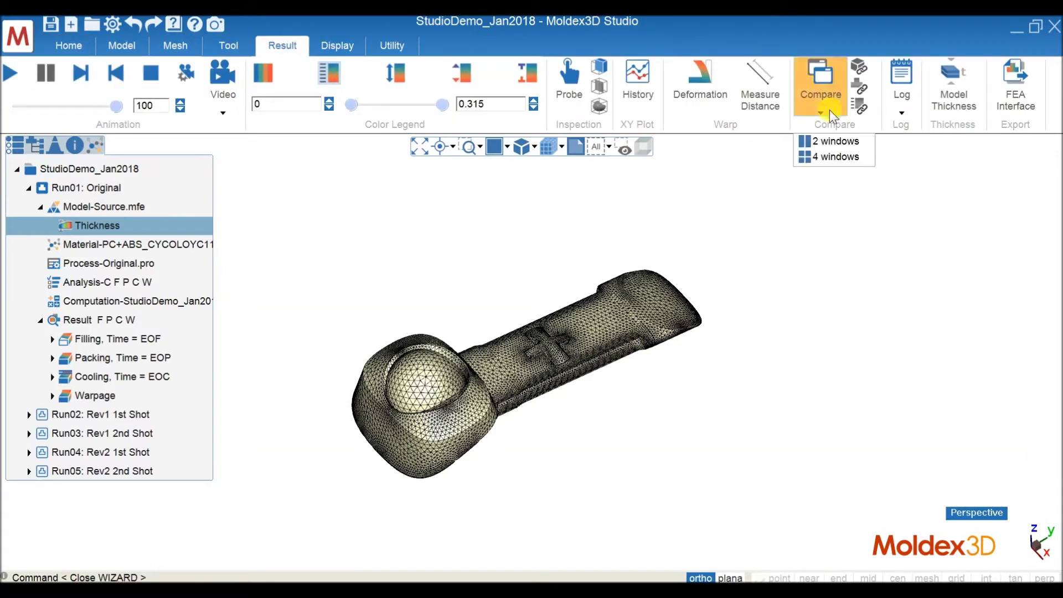
click(837, 142)
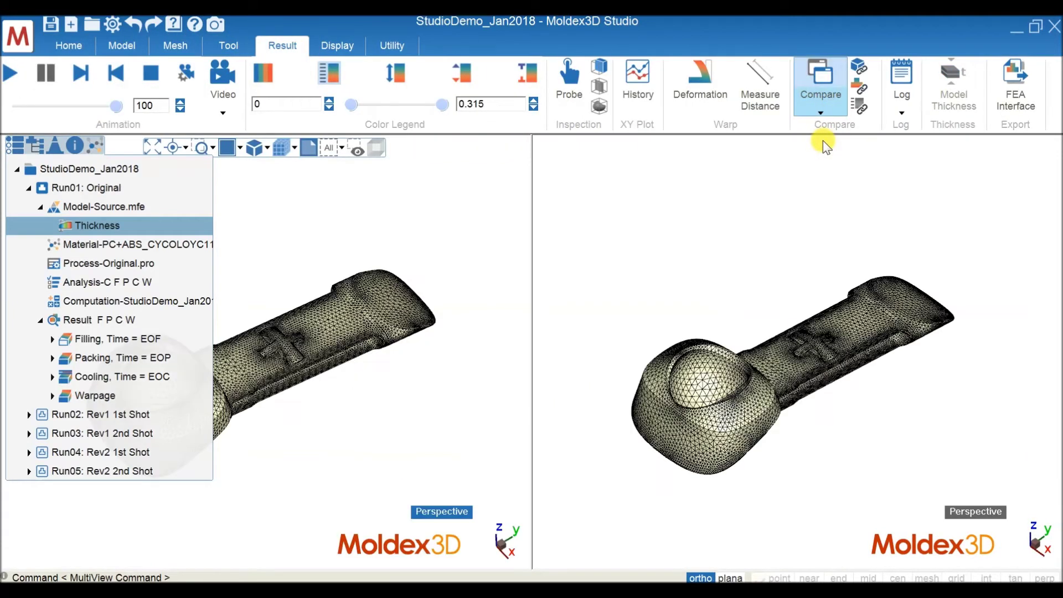
click(256, 149)
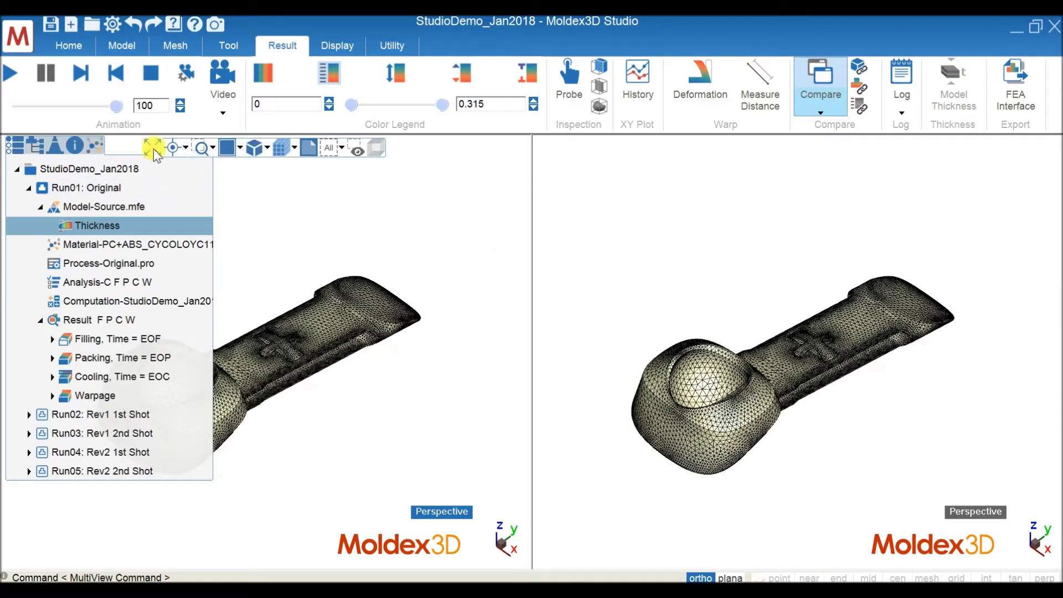
Load Run03: Rev1 2nd Shot into the second comparison window and display its model mesh.
click(633, 192)
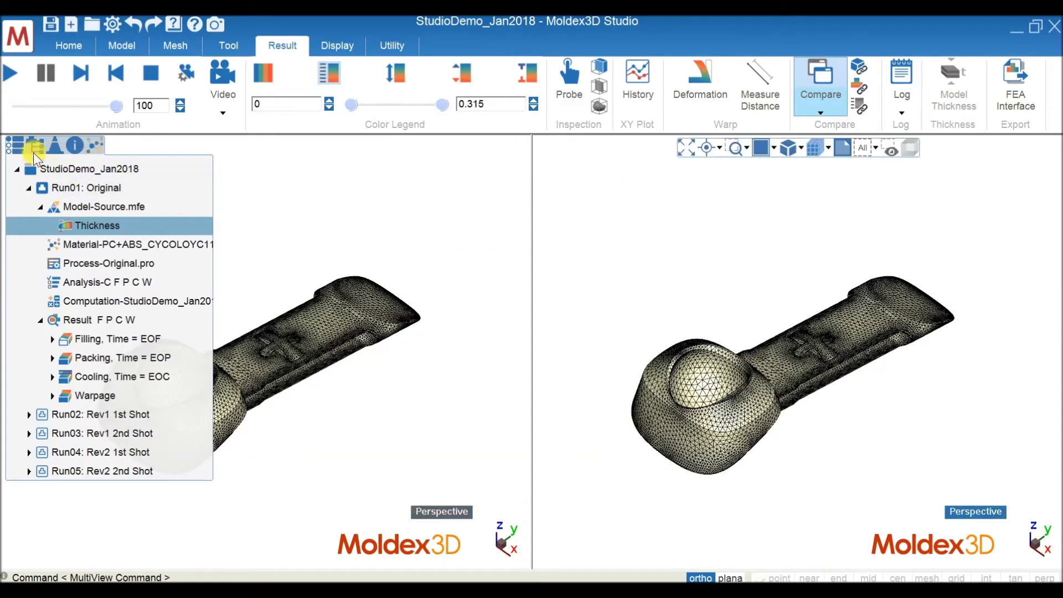
click(29, 188)
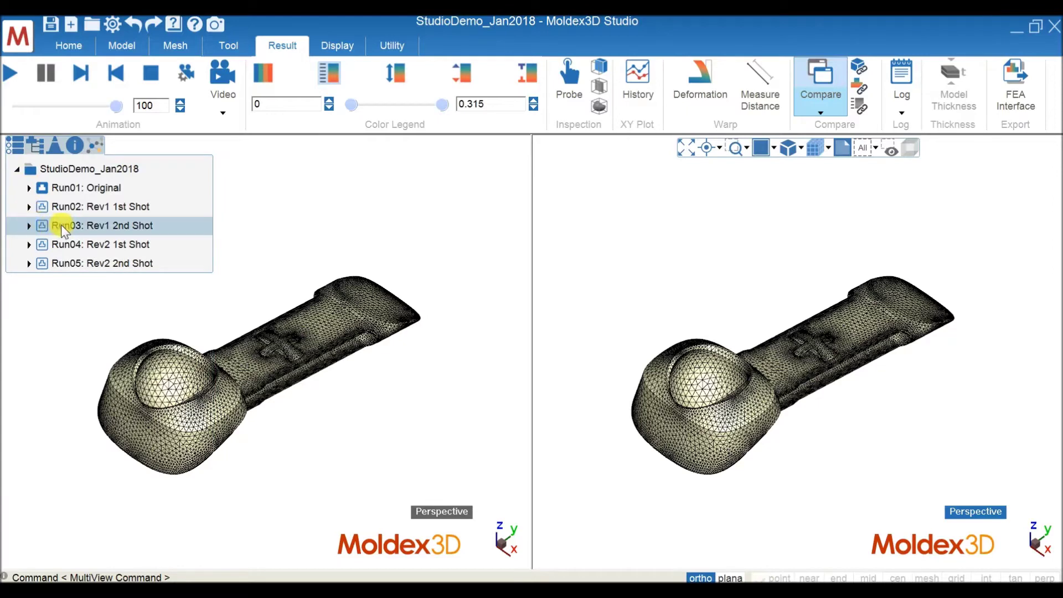
double_click(46, 224)
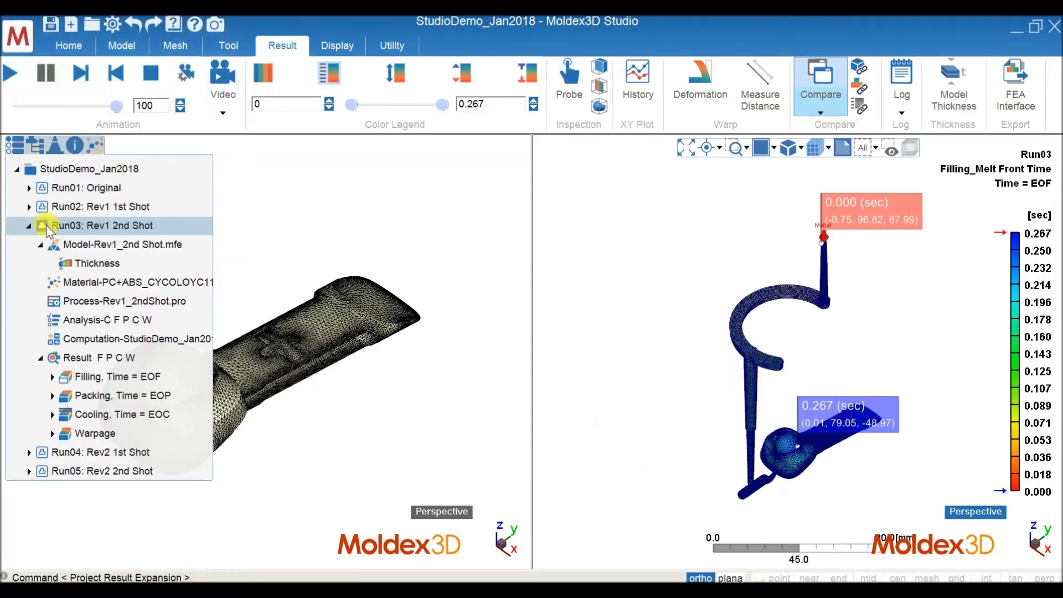
click(79, 246)
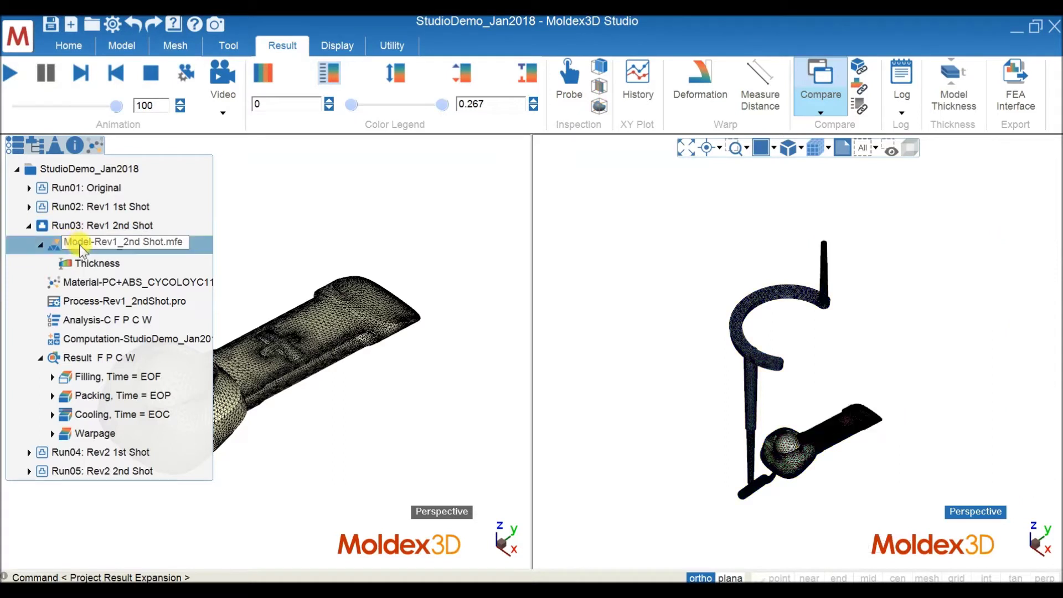
Hide the cold runner of Run03 and fit the part and part insert to the second comparison window.
click(37, 145)
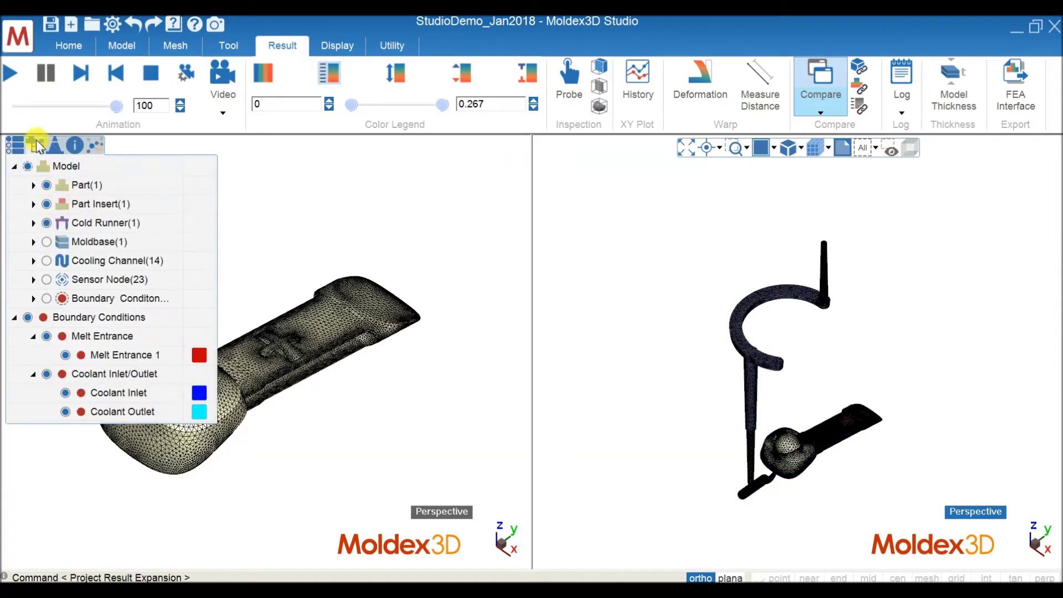
click(46, 224)
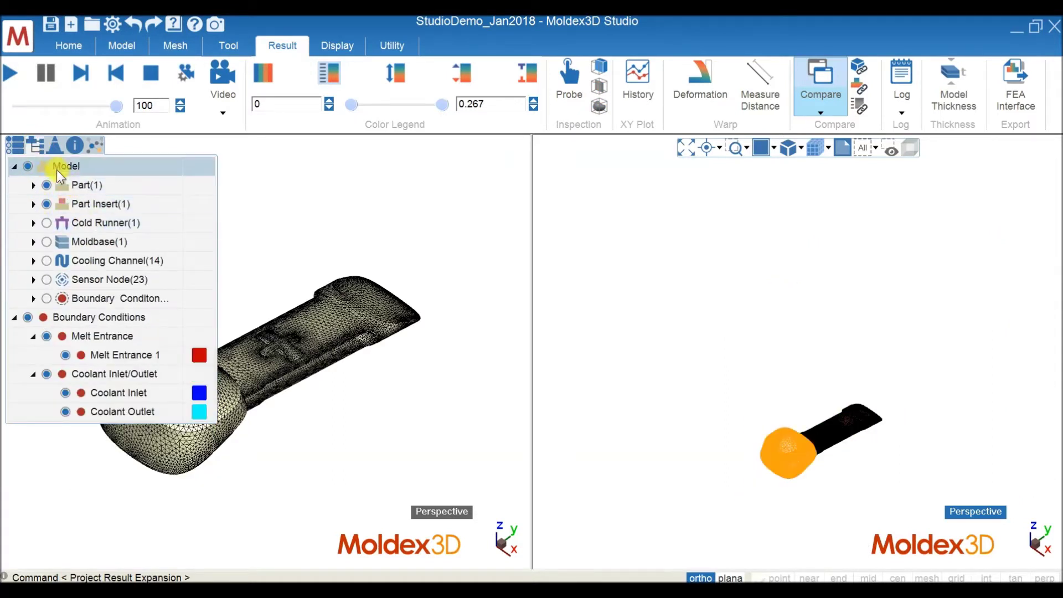
click(16, 145)
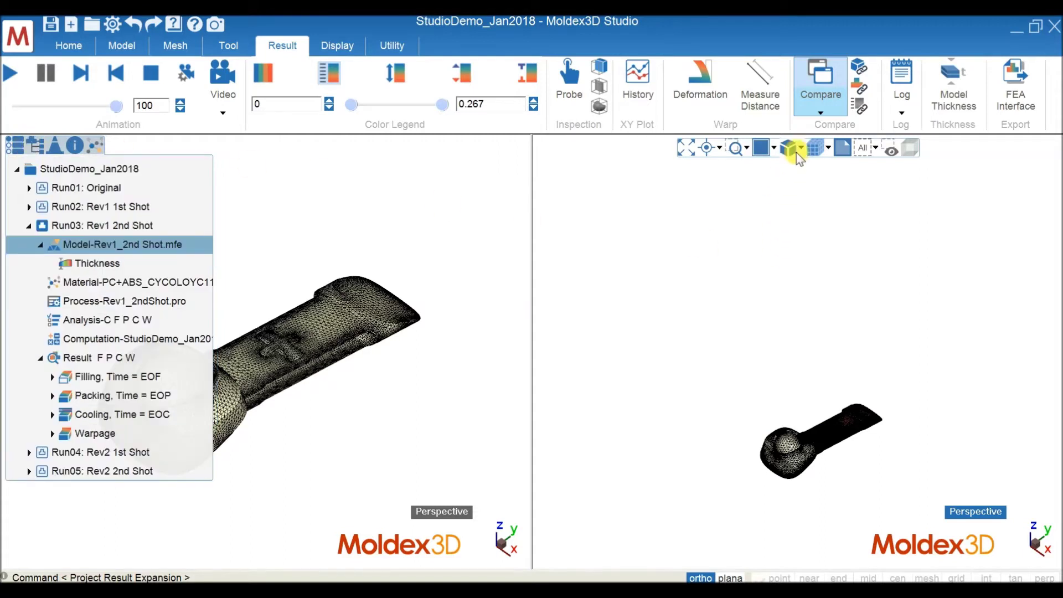
click(687, 148)
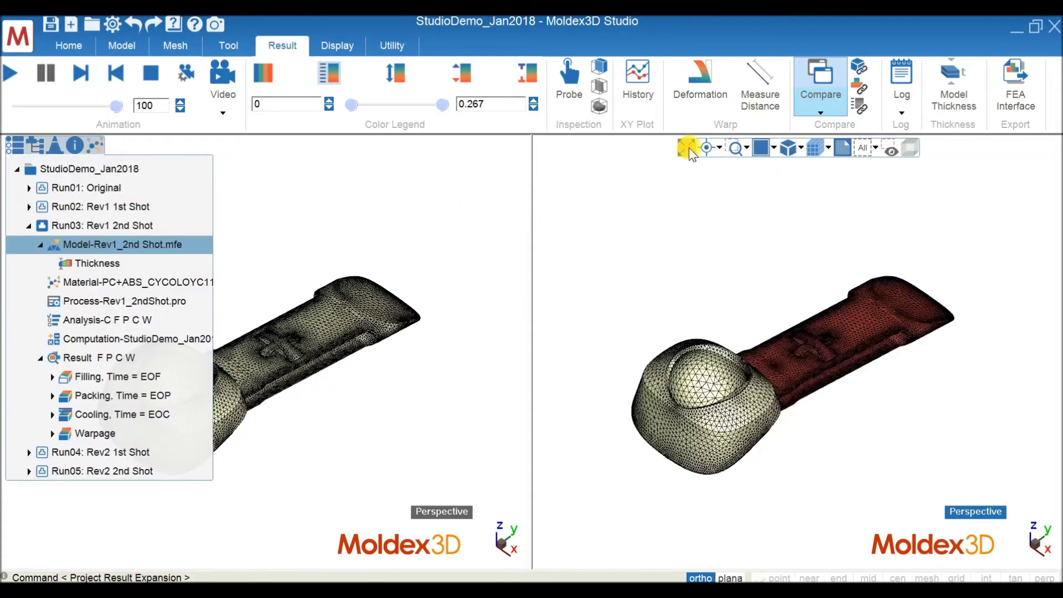
Link the views of the two comparison windows and rotate the Run01 and Run03 models together.
click(859, 67)
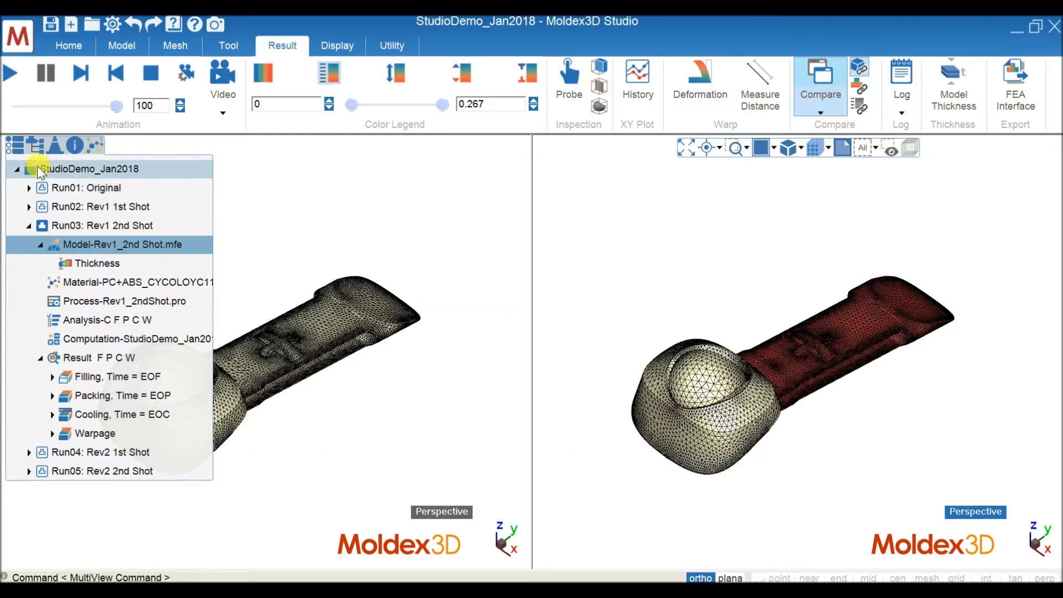
click(18, 169)
middle_drag(633, 349, 650, 301)
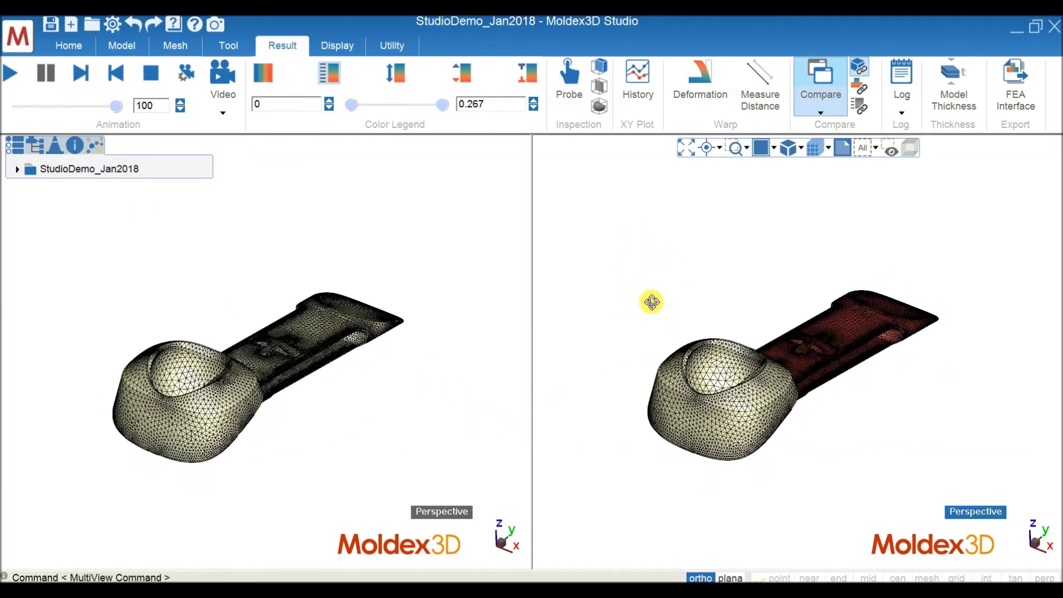
mouse_move(615, 417)
middle_down()
mouse_move(580, 370)
mouse_move(615, 410)
middle_up()
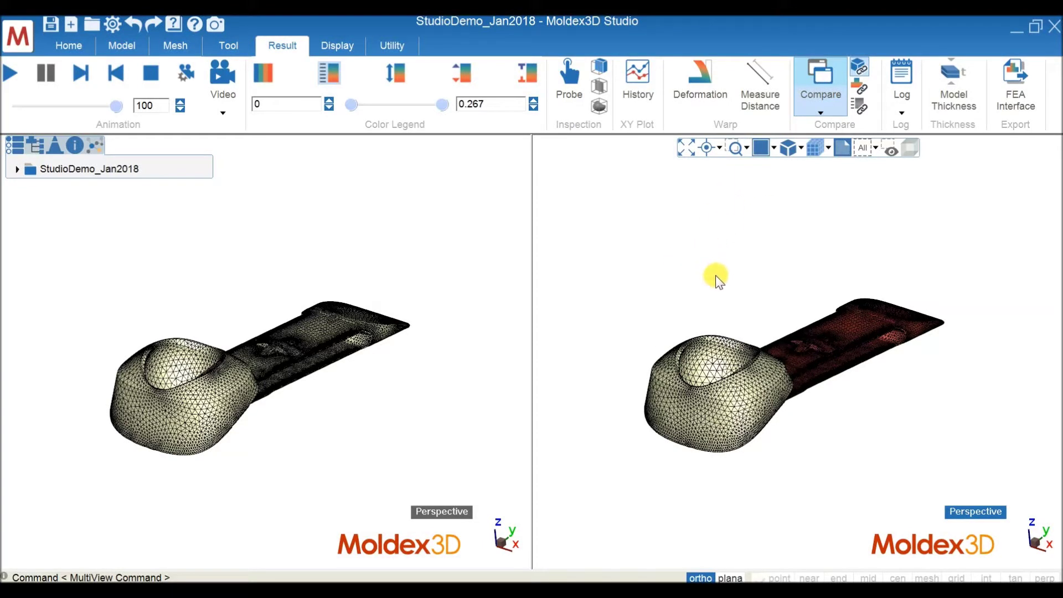
Restore the isometric view of the Run01 model, fit it to its window and make the Run03 window active.
click(384, 302)
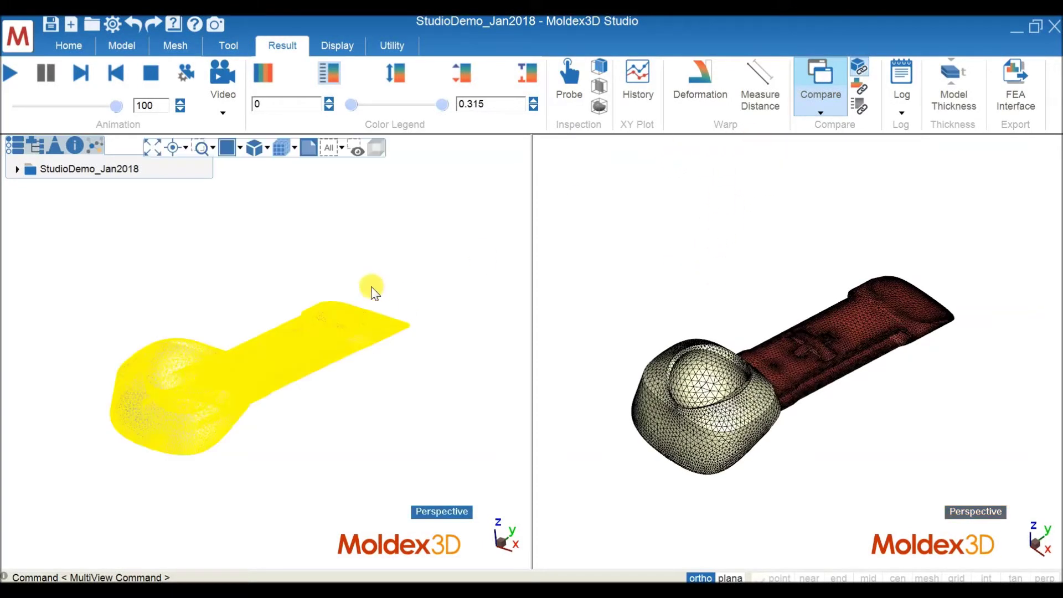
click(255, 148)
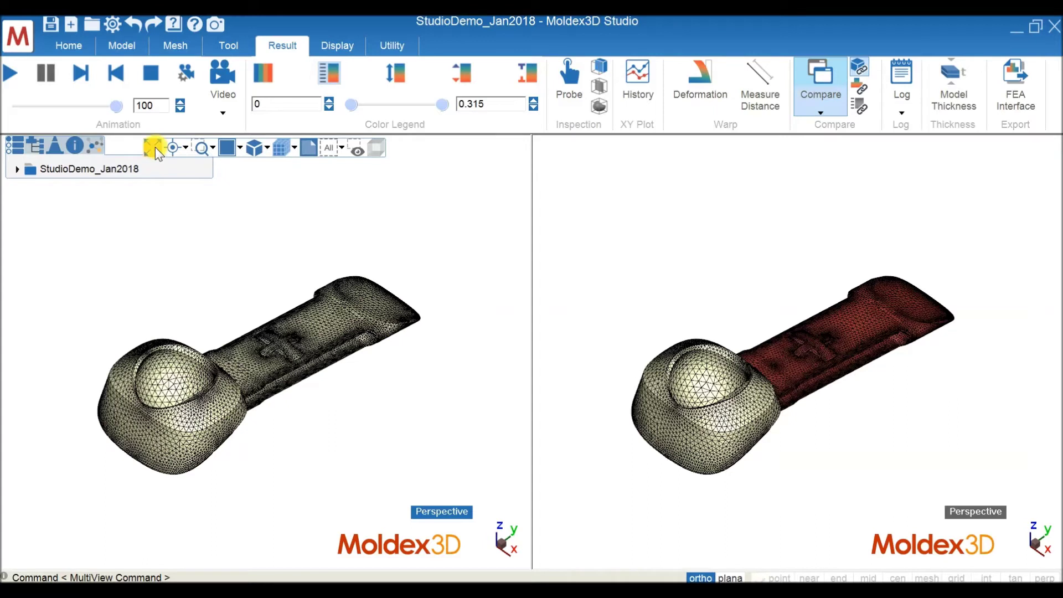
click(731, 280)
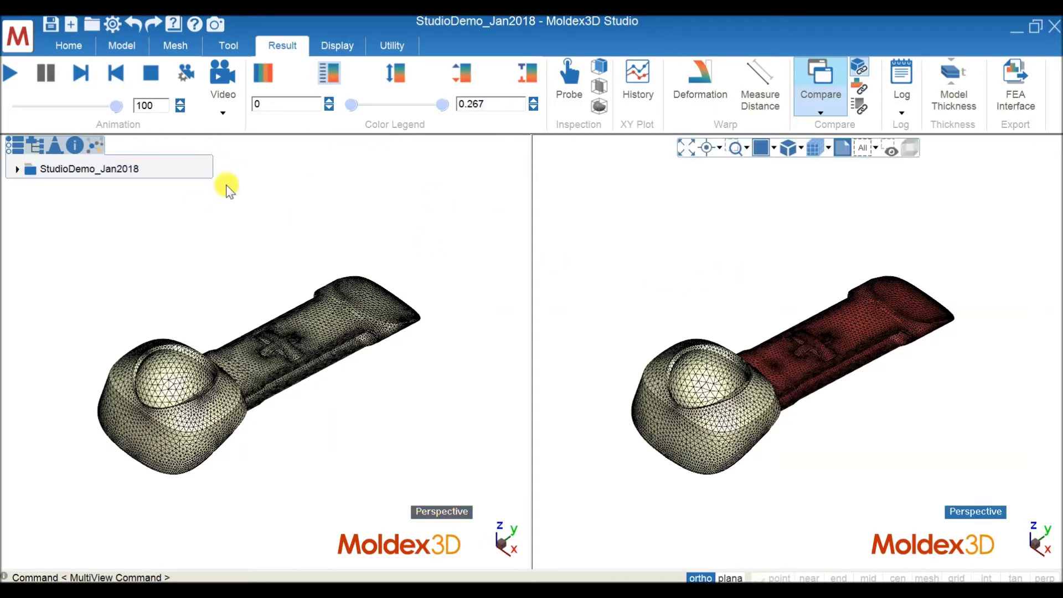
Hide the part insert of Run03 and compare the remaining part with the original model from below and above.
click(28, 143)
click(46, 204)
middle_drag(687, 446, 345, 252)
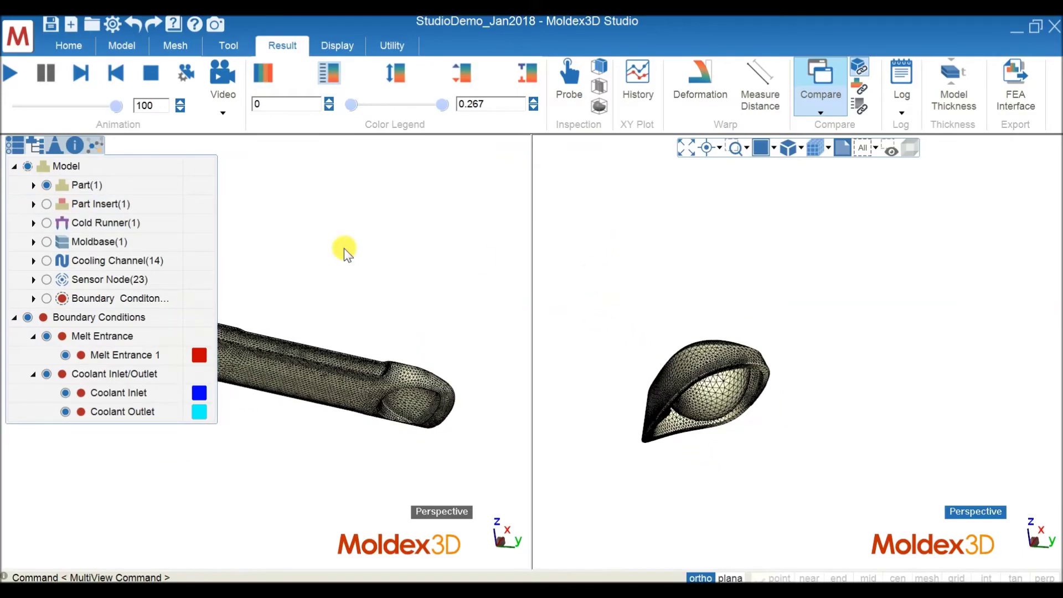
click(18, 146)
middle_drag(710, 356, 695, 448)
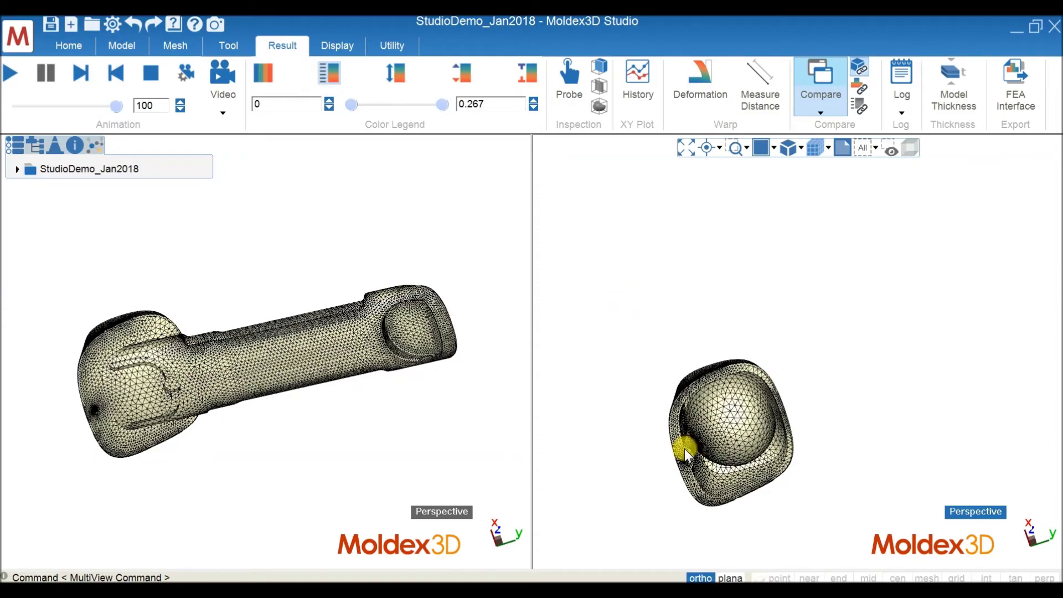
scroll(685, 448, up, 5)
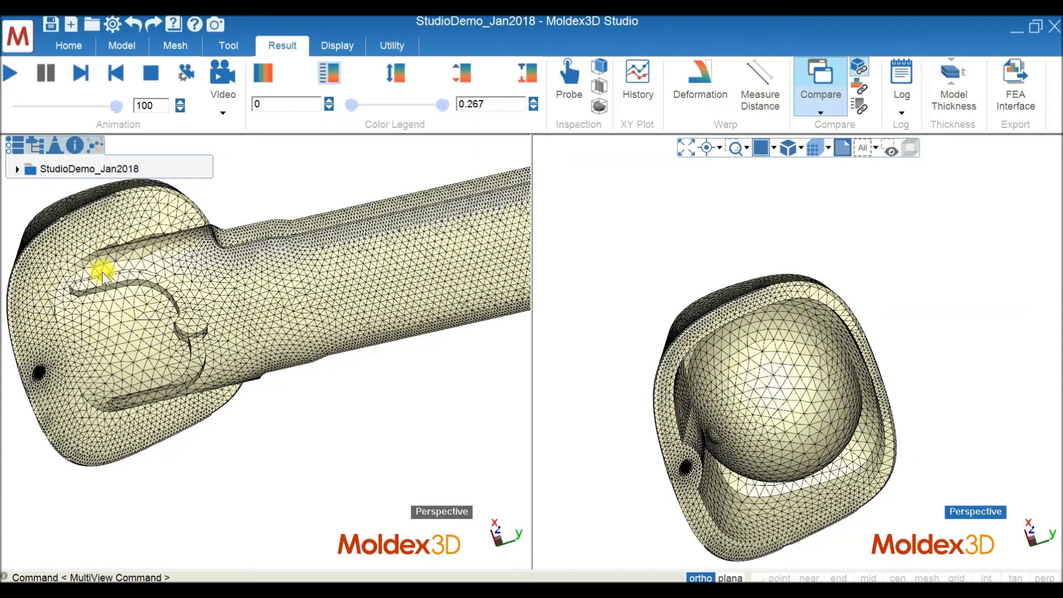
middle_drag(646, 211, 909, 385)
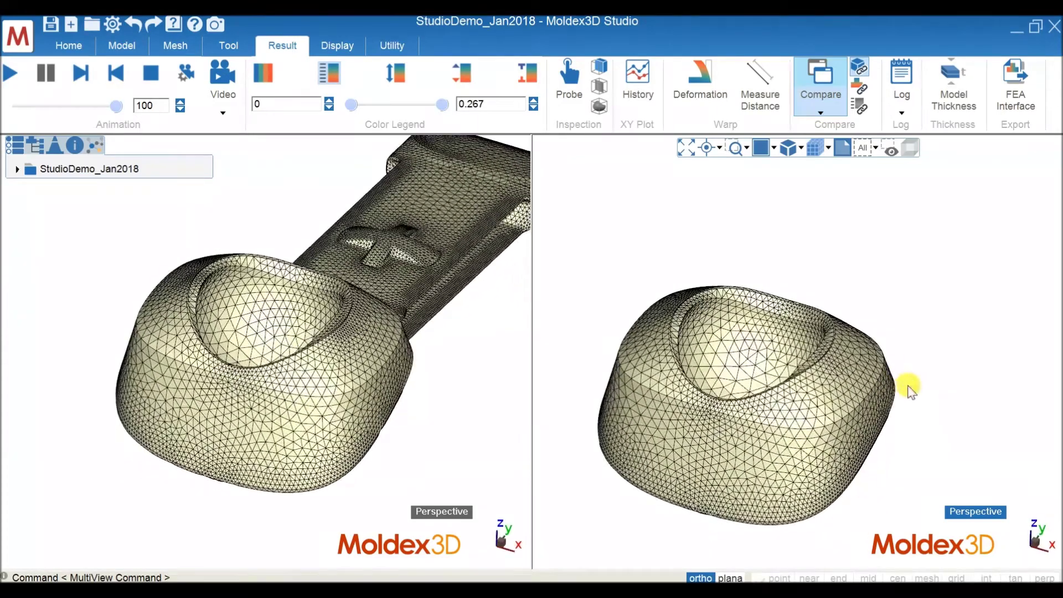
Return both comparison windows to the isometric view and fit the whole Run01 model to its window.
click(791, 149)
click(443, 381)
click(254, 148)
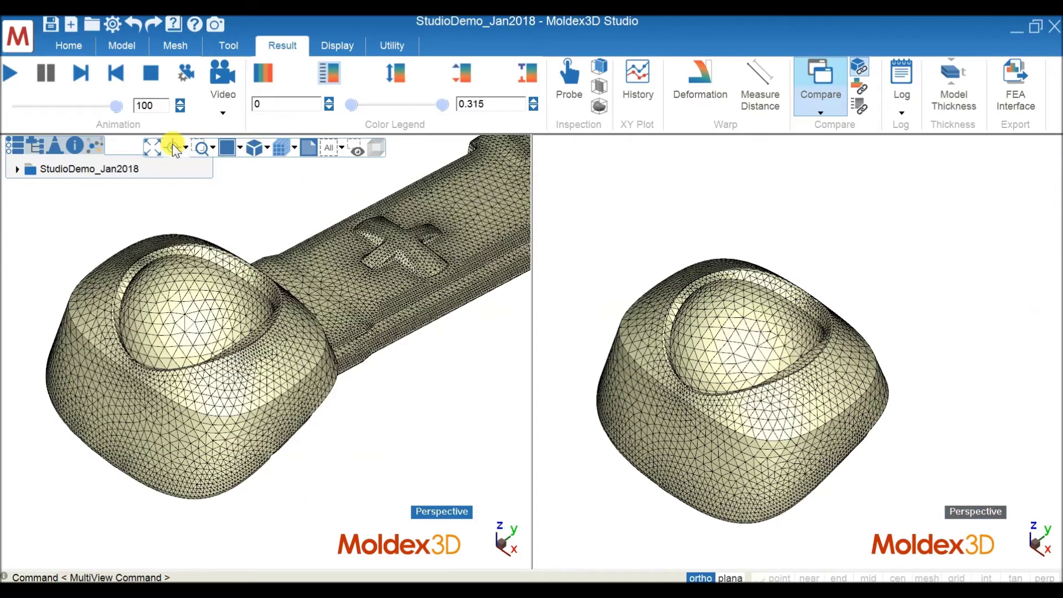
click(173, 149)
Show the part insert of Run03 again and fit the complete model to its window.
click(720, 226)
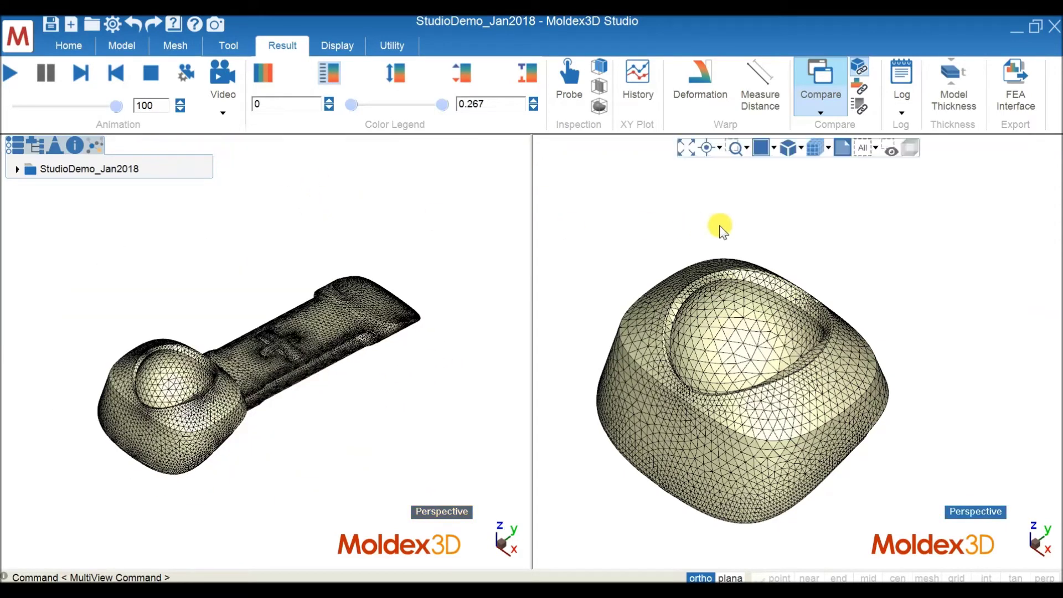
click(54, 146)
click(46, 203)
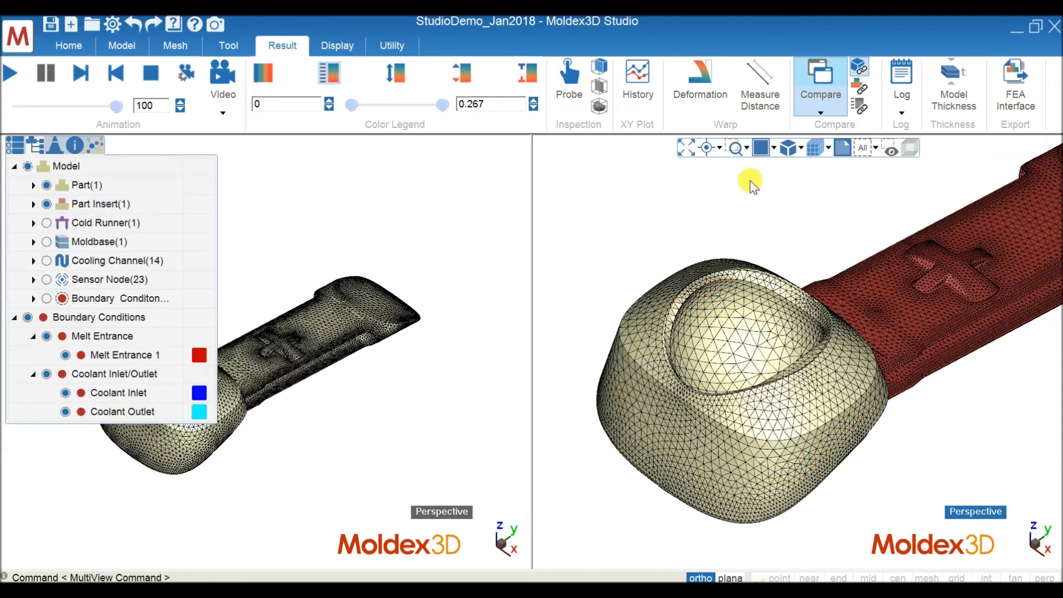
click(686, 148)
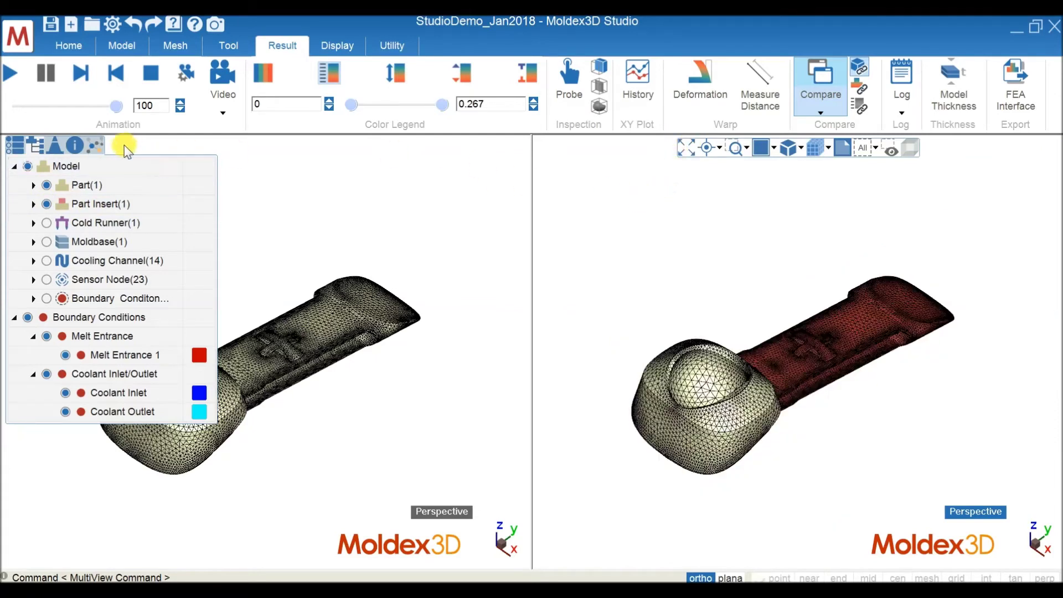
Review the materials assigned to the part and part insert of Run03.
click(95, 145)
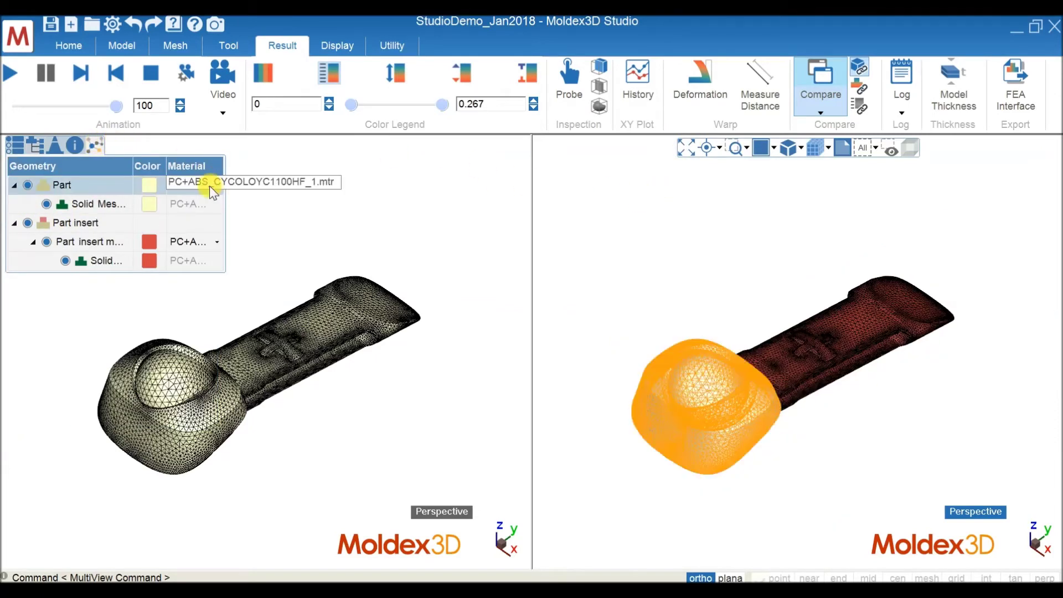
click(211, 242)
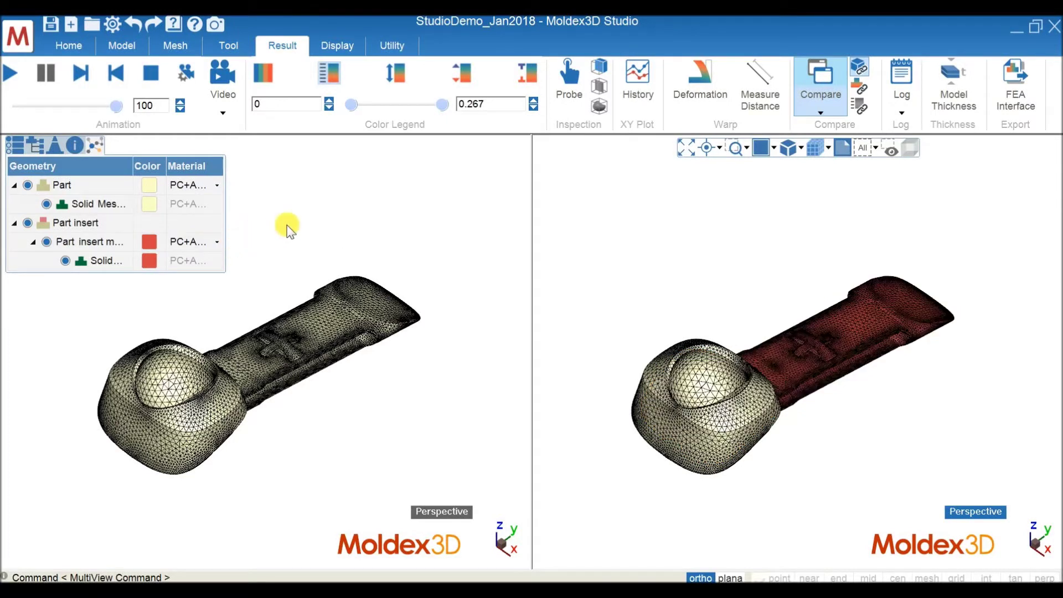
Replace Run01 in the first comparison window with Run02: Rev1 1st Shot and display its model mesh.
click(288, 227)
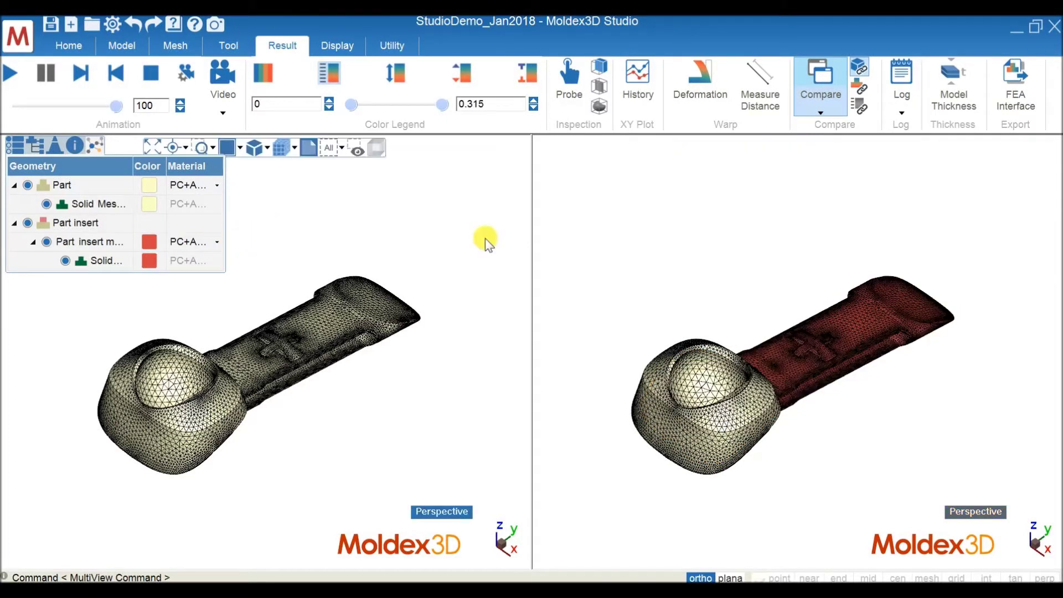
click(13, 146)
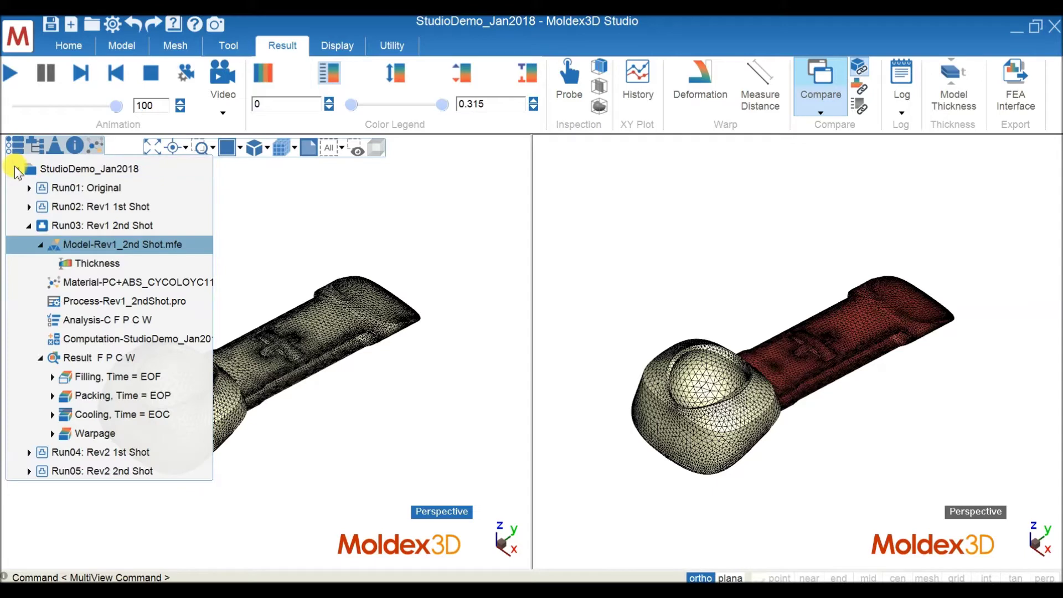
double_click(44, 209)
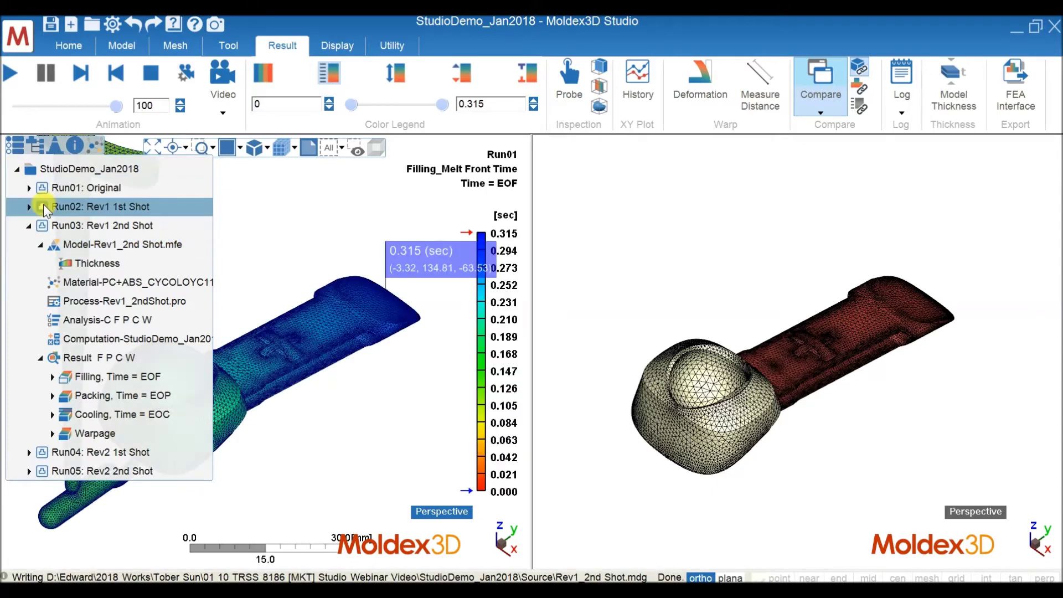
click(76, 226)
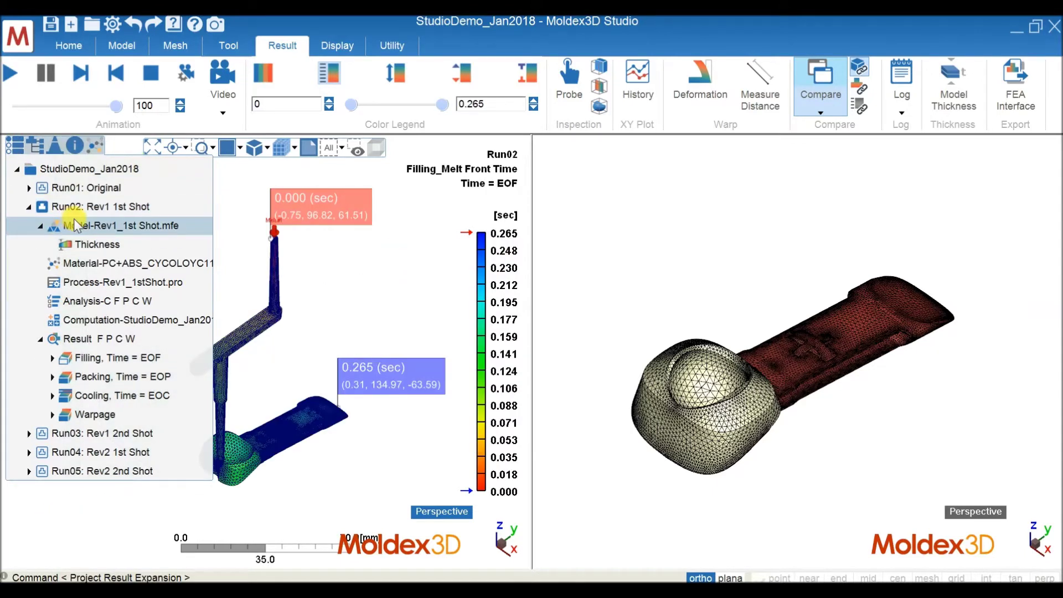
Hide the cold runner of Run02, fit the first-shot part to its window and rotate it together with the Run03 model.
click(36, 145)
click(46, 205)
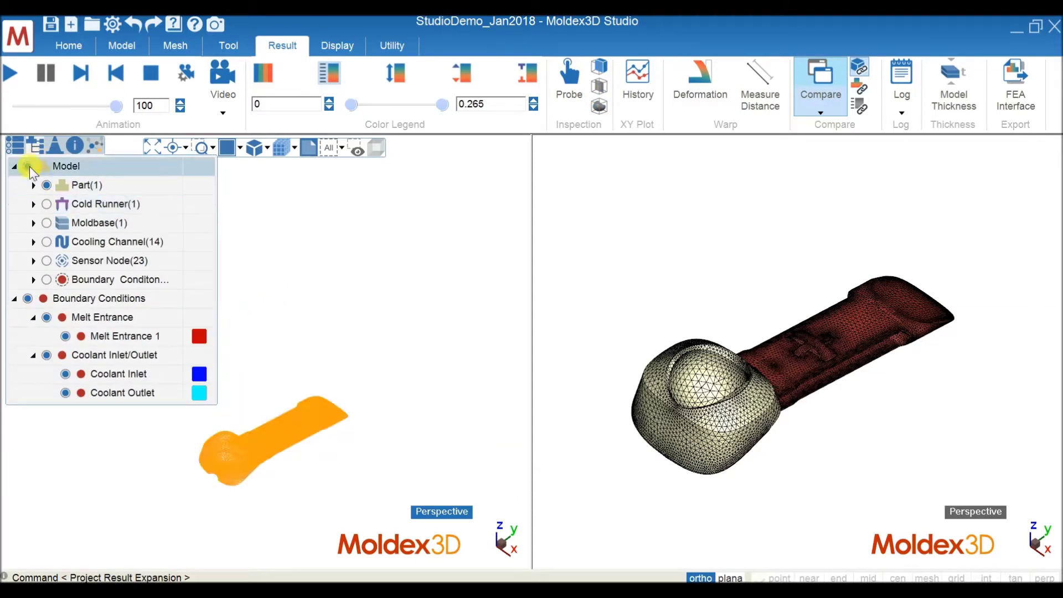
click(17, 146)
click(18, 169)
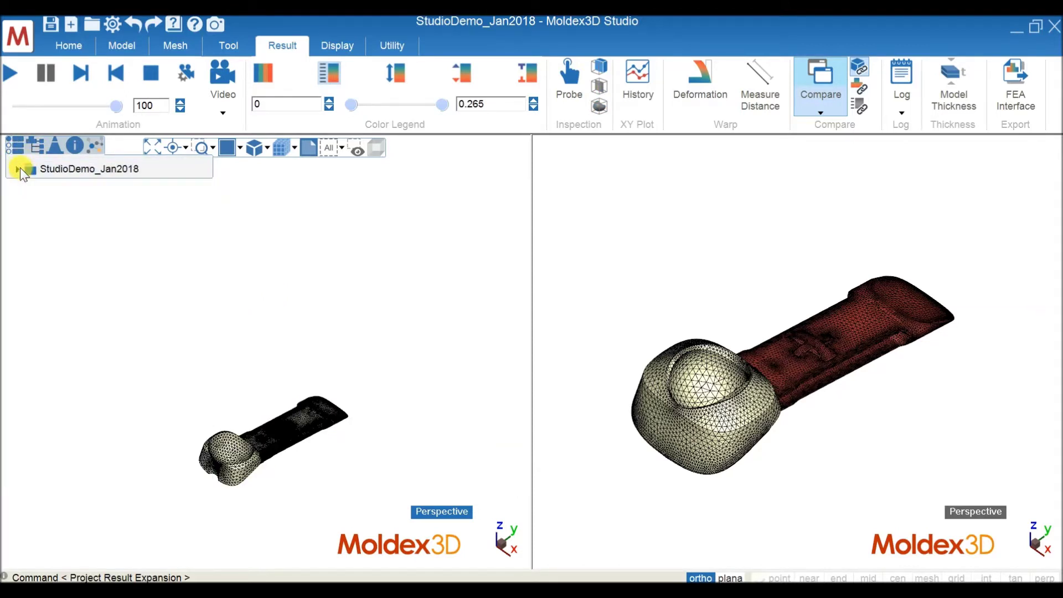
click(151, 145)
middle_drag(449, 397, 399, 377)
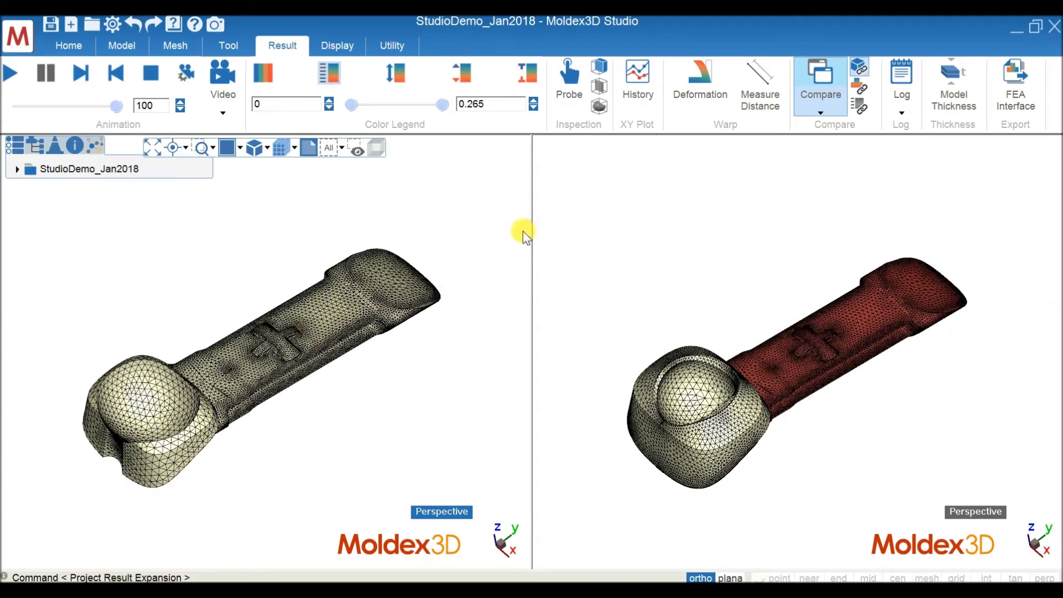
Make the Run03 comparison window active and open the computation settings of that run.
middle_drag(522, 230, 485, 277)
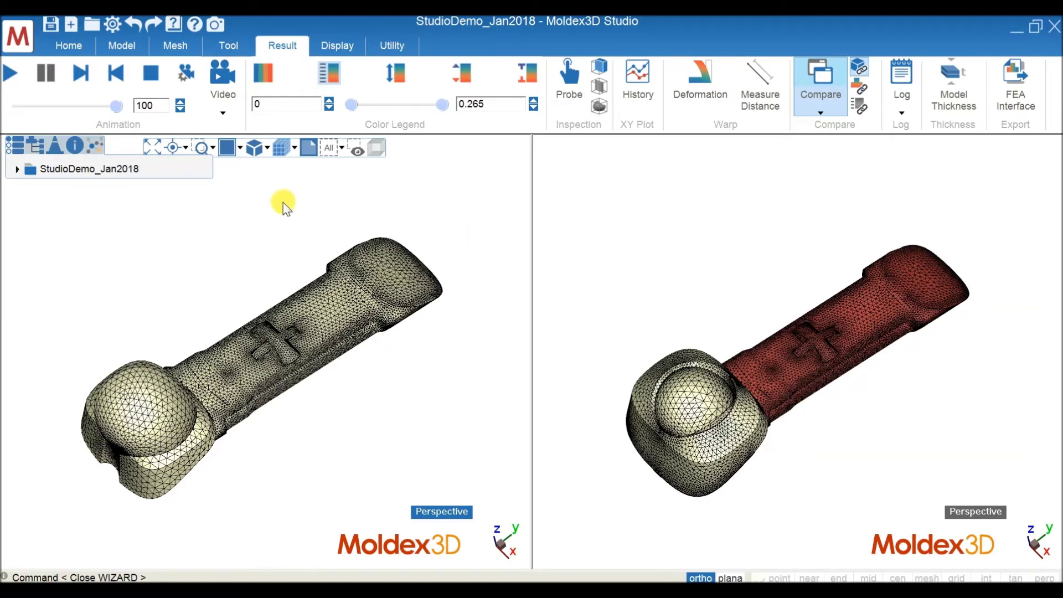
click(17, 169)
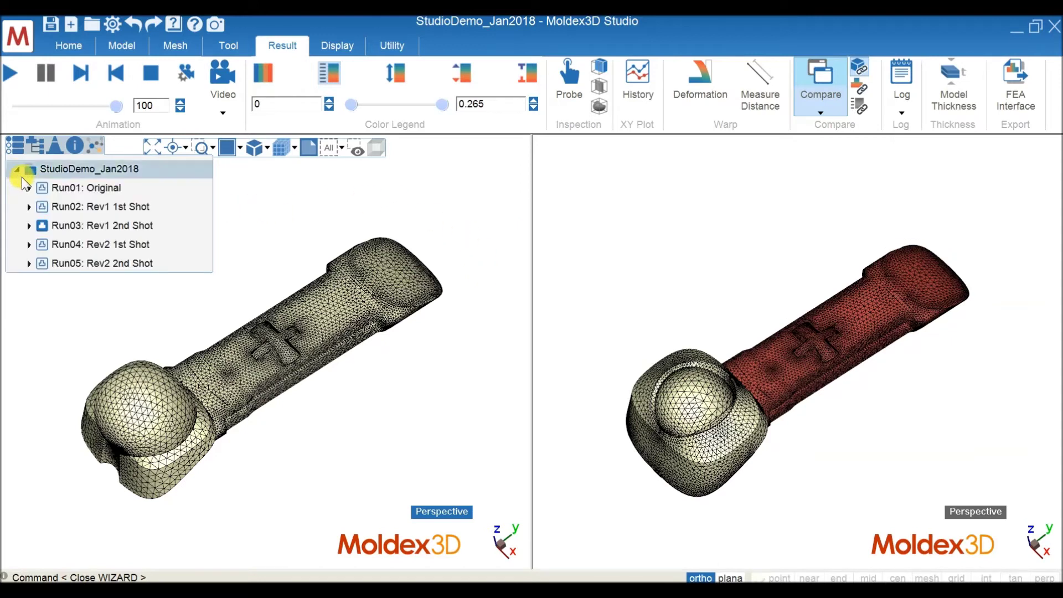
click(638, 272)
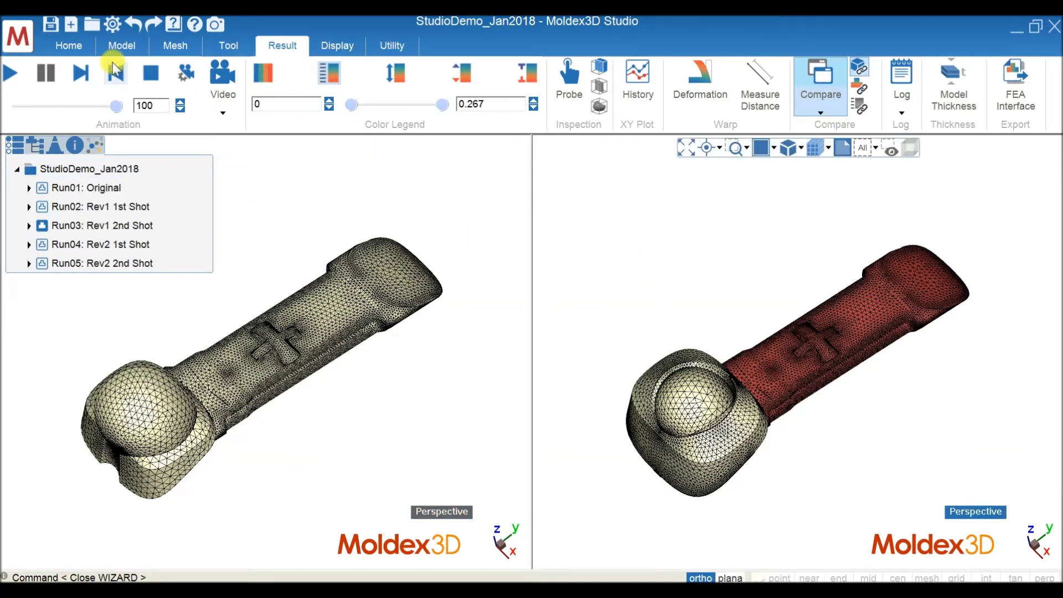
click(72, 46)
click(352, 89)
drag(447, 75, 357, 101)
click(355, 118)
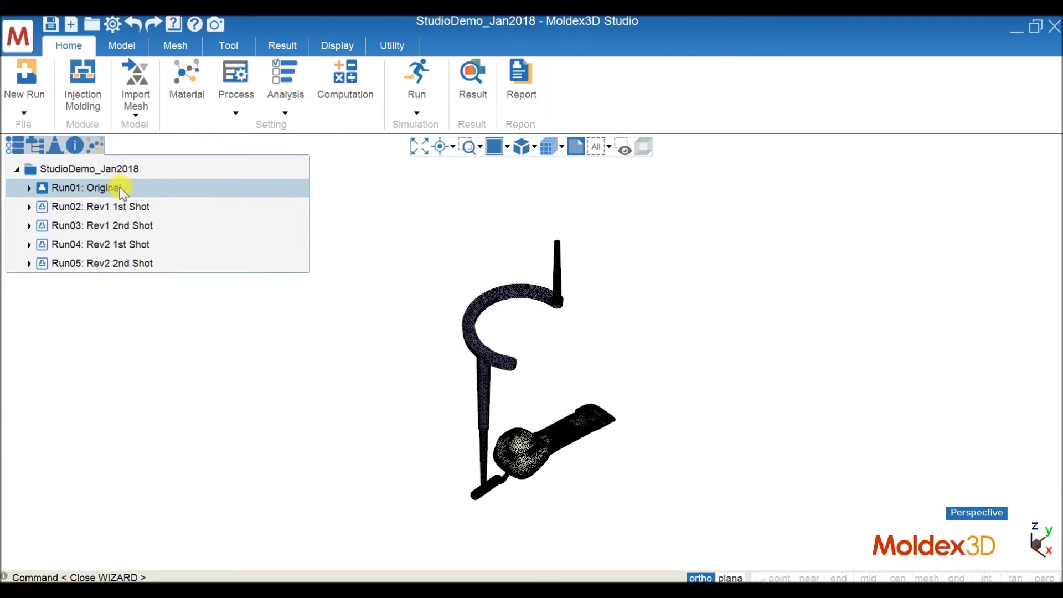
Display the filling Melt Front Time result of Run01: Original.
click(29, 188)
click(52, 338)
click(89, 356)
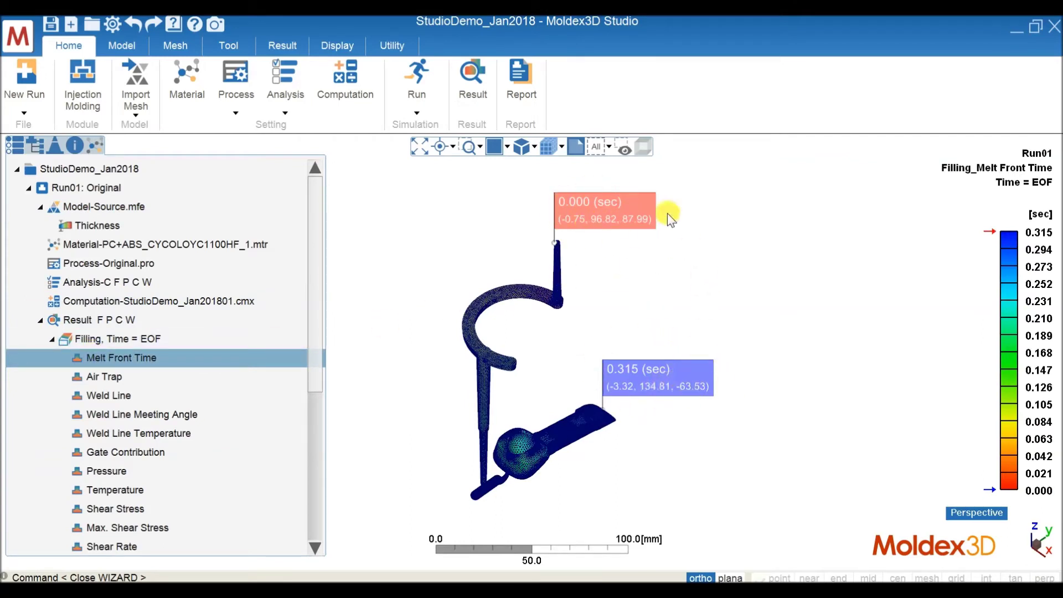
click(345, 46)
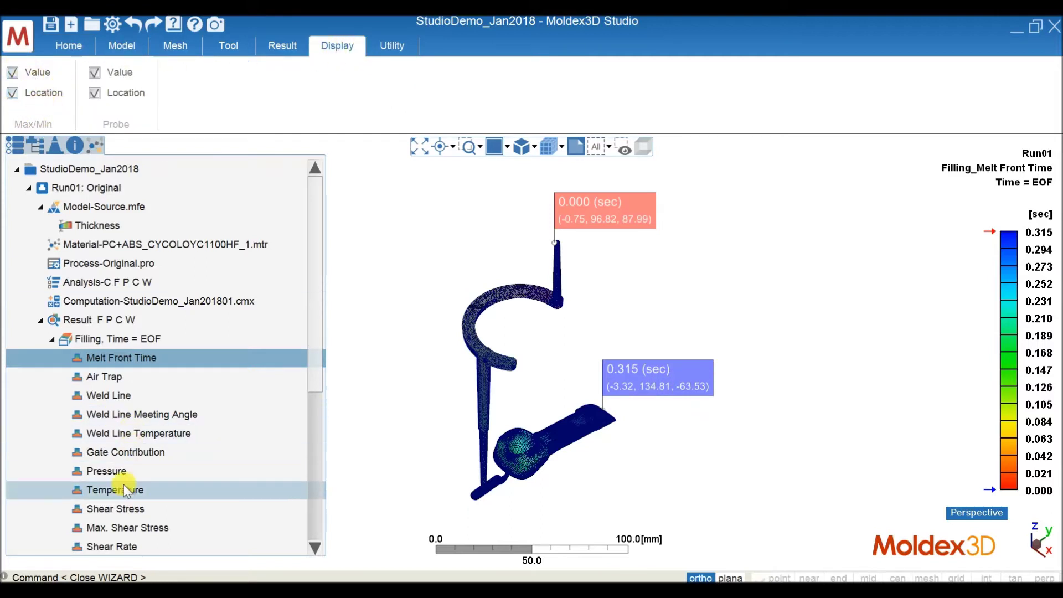
Display the filling Pressure result of Run01 on the part alone by hiding the cold runner, and fit the part to the window.
click(111, 471)
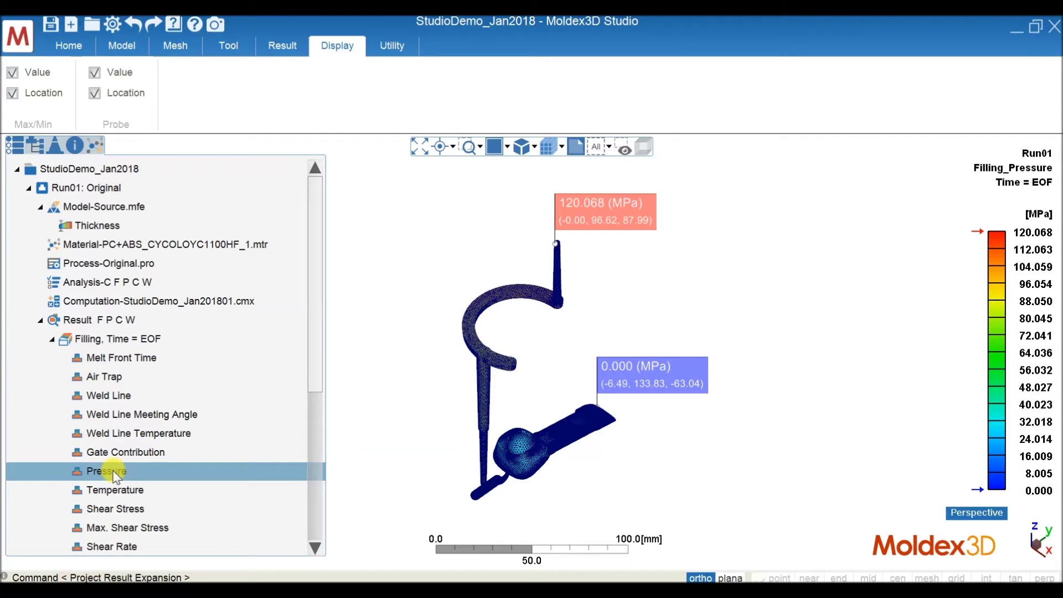
click(35, 143)
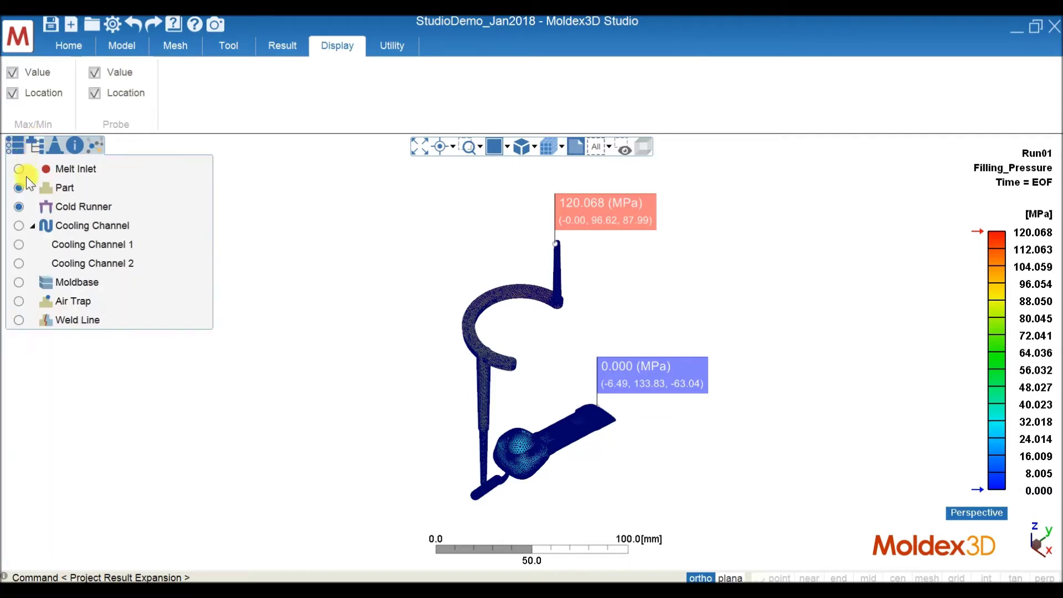
click(18, 207)
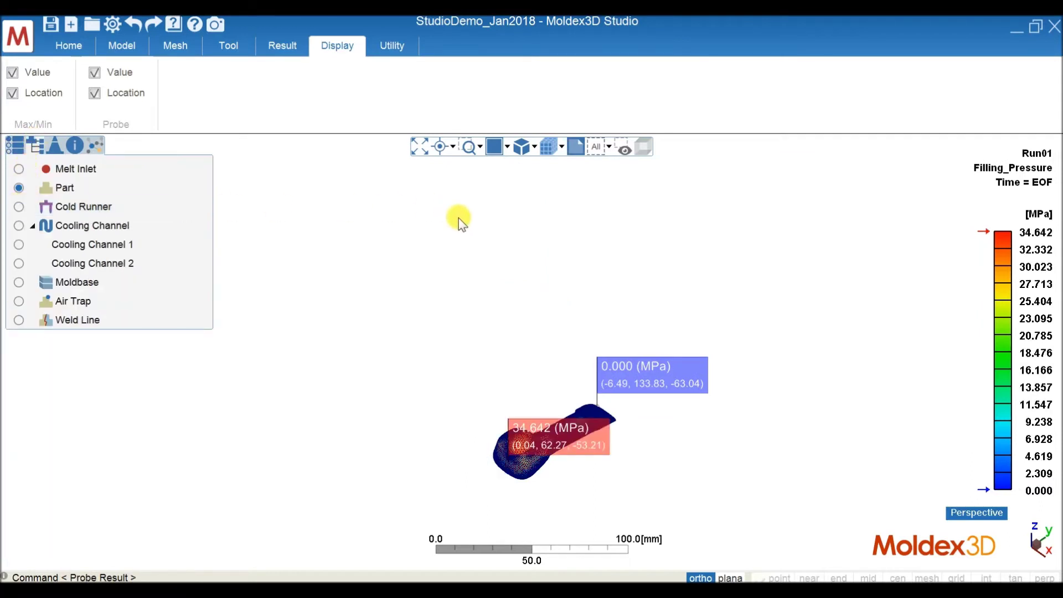
click(420, 147)
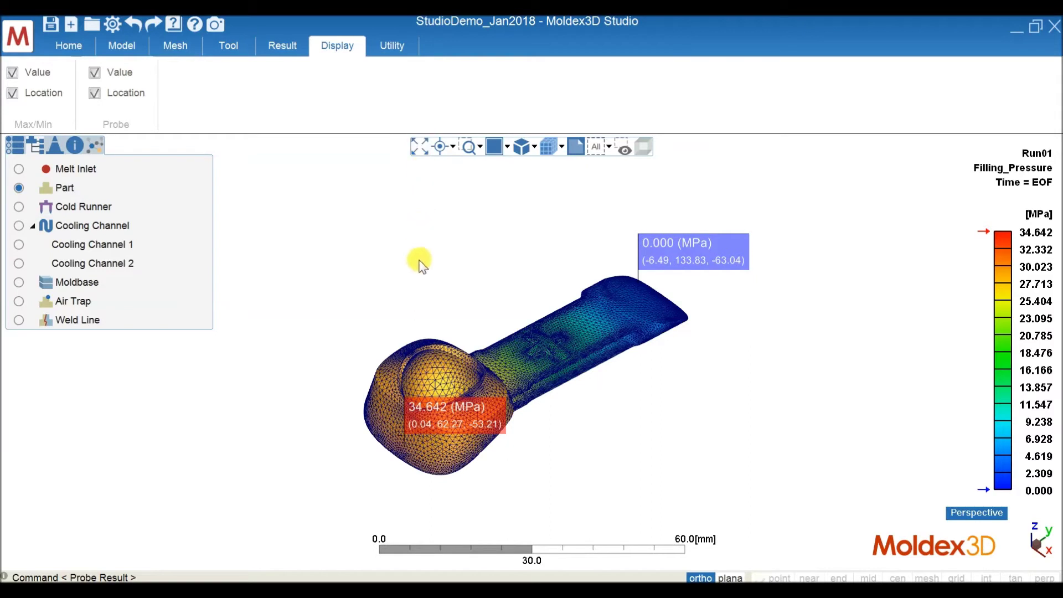
Display the filling Temperature result and turn off the maximum/minimum value and location labels.
click(15, 145)
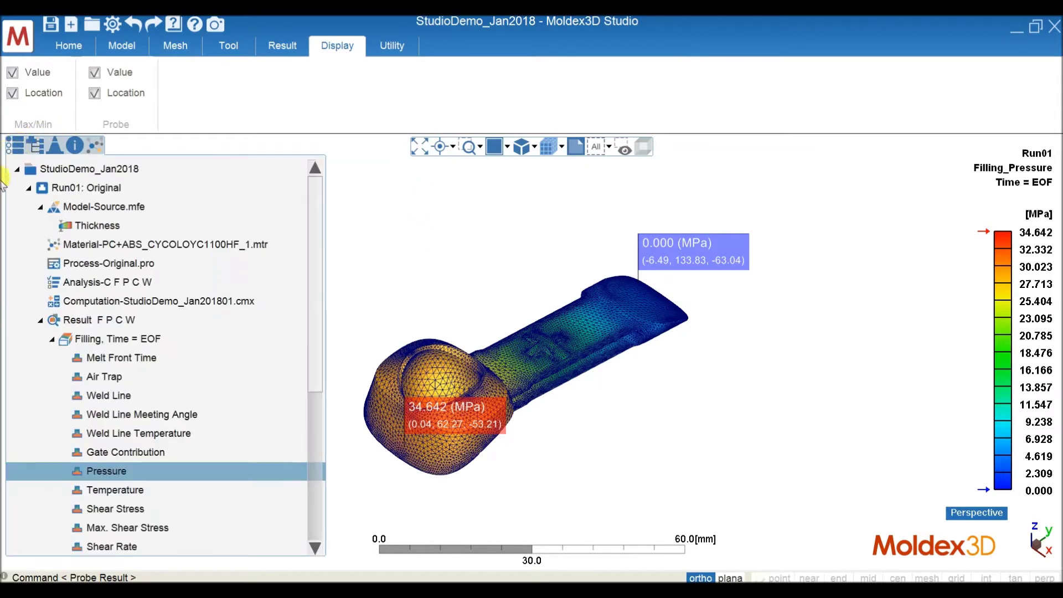
click(116, 493)
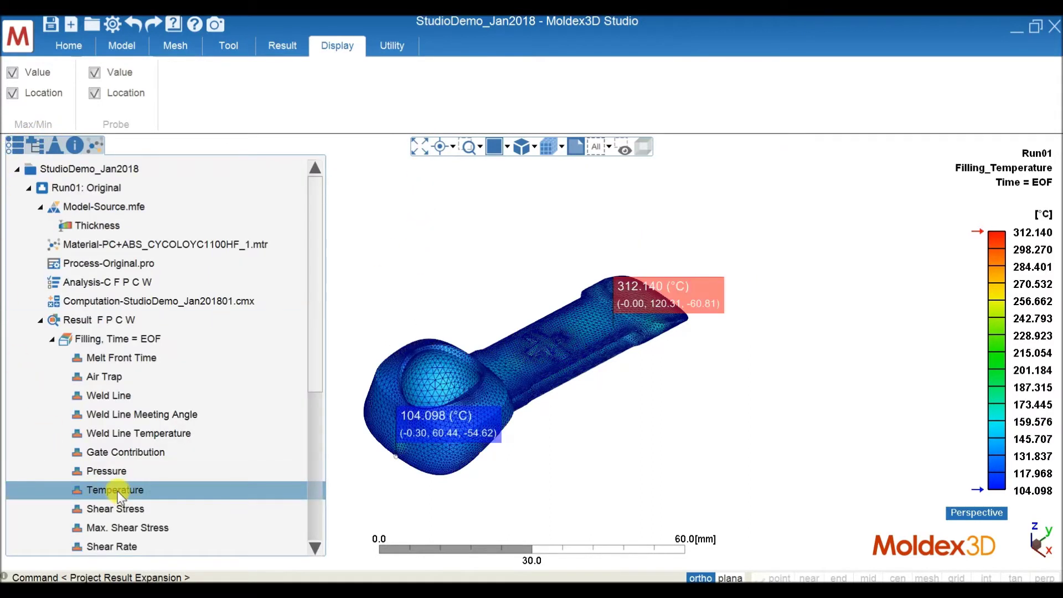
click(12, 99)
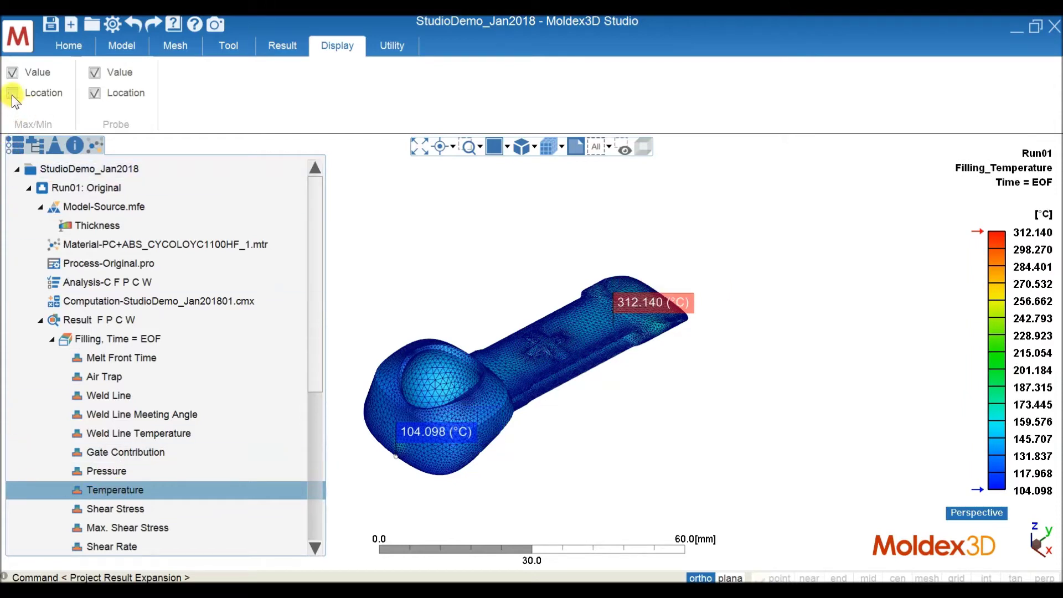
click(13, 73)
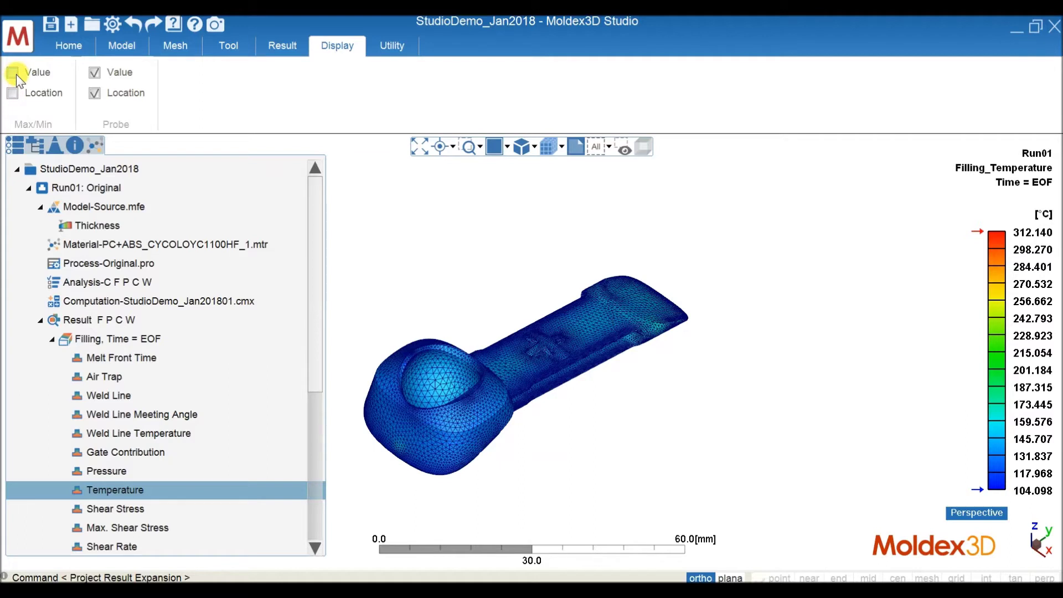
Clip the part with a YZ section to inspect the filling temperature inside it.
click(280, 47)
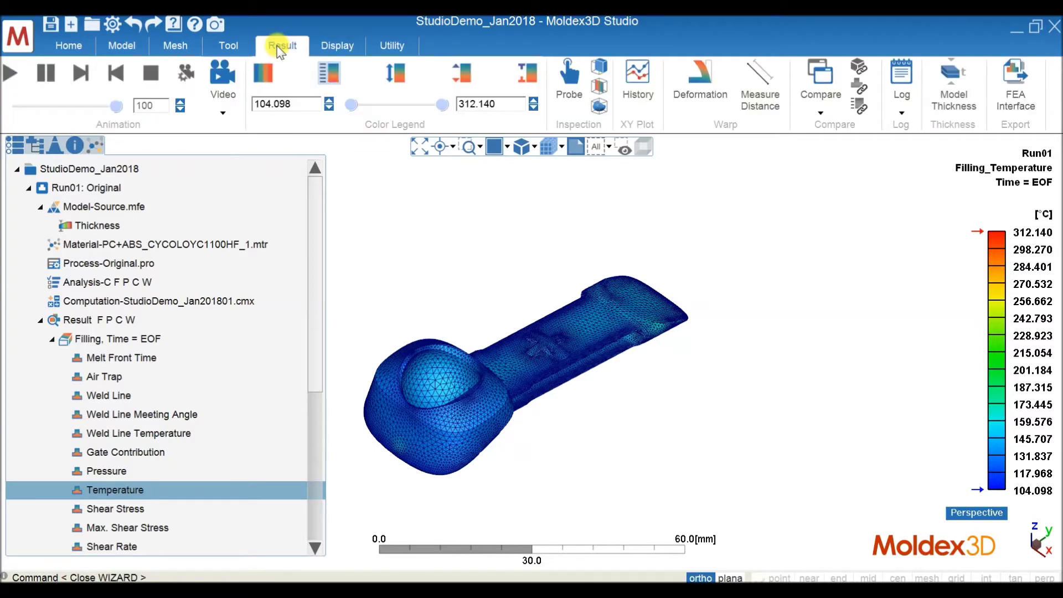
click(603, 69)
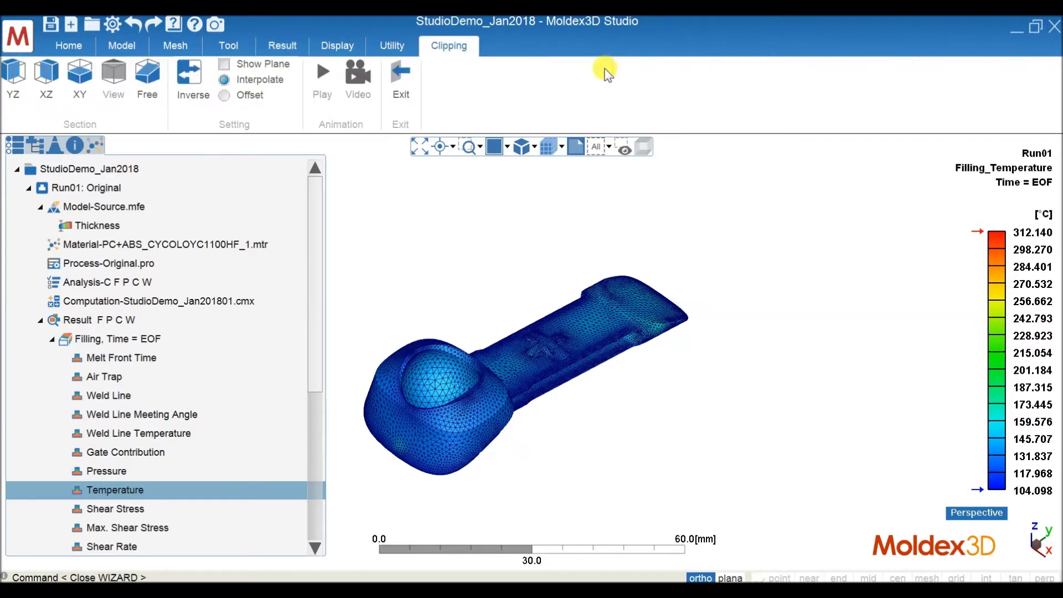
click(13, 82)
middle_drag(432, 292, 352, 251)
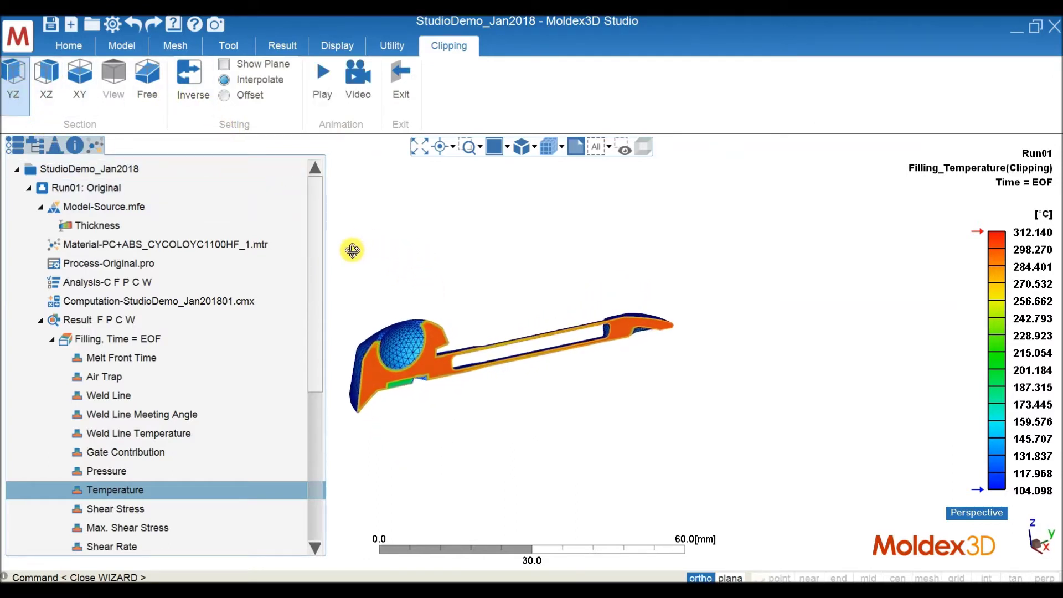
Review the Temperature result's statistics and histogram in the Result Advisor, and exit clipping back to the isometric view.
double_click(128, 490)
drag(456, 39, 647, 41)
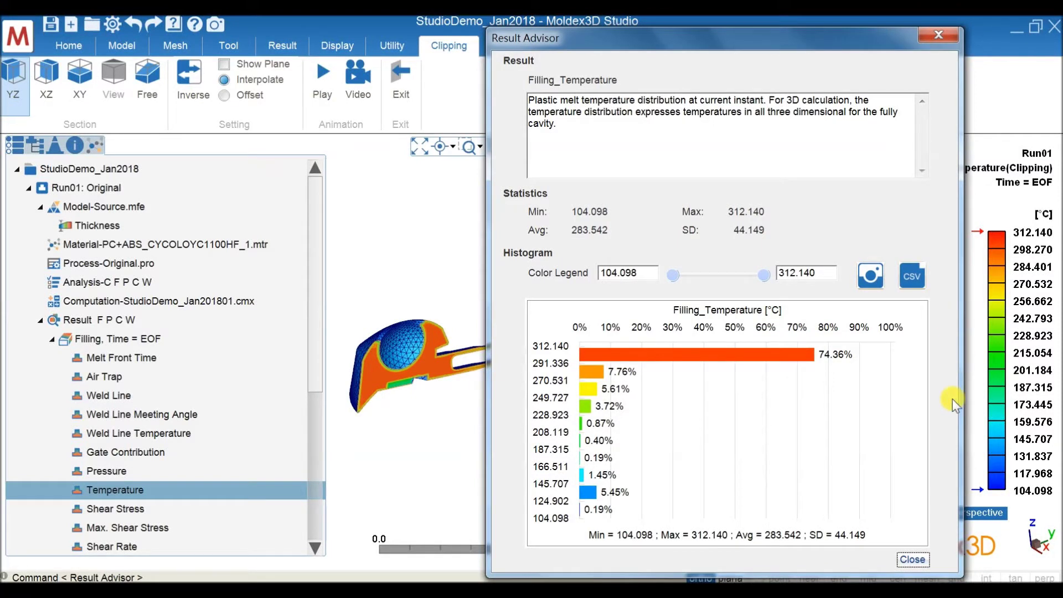
click(917, 561)
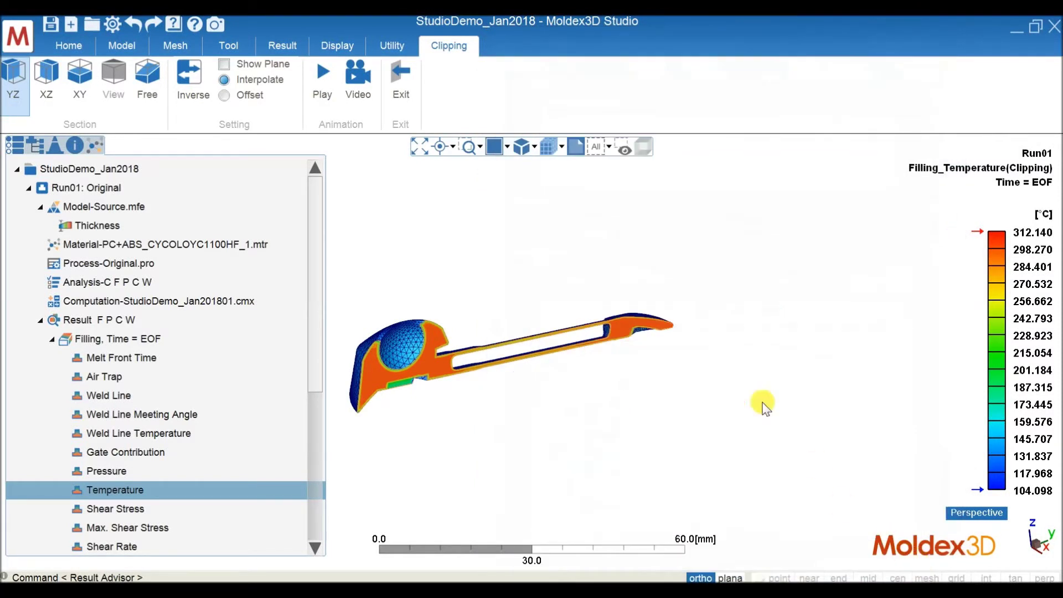
click(400, 91)
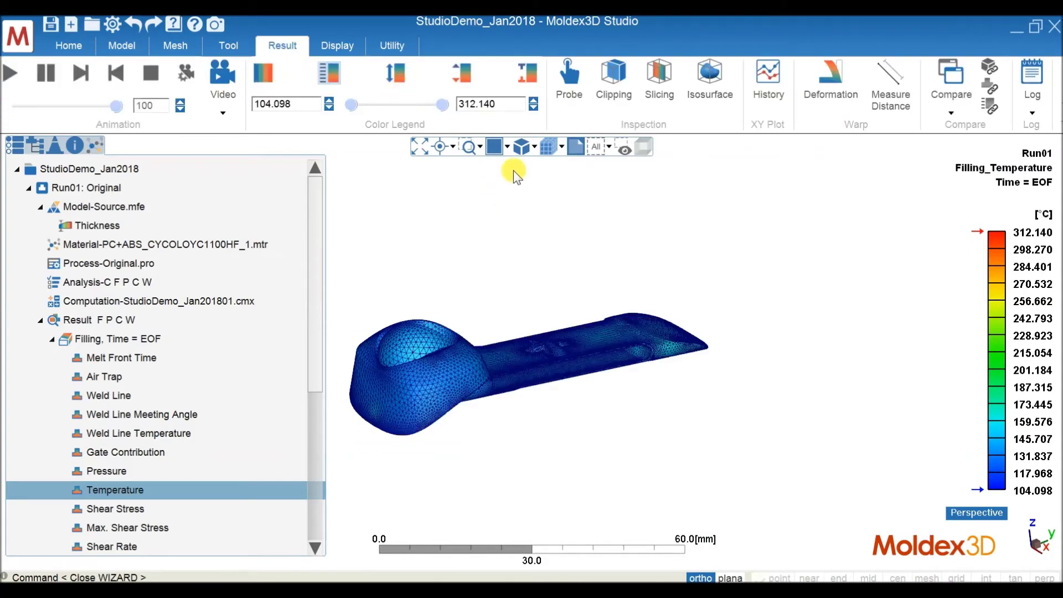
click(521, 147)
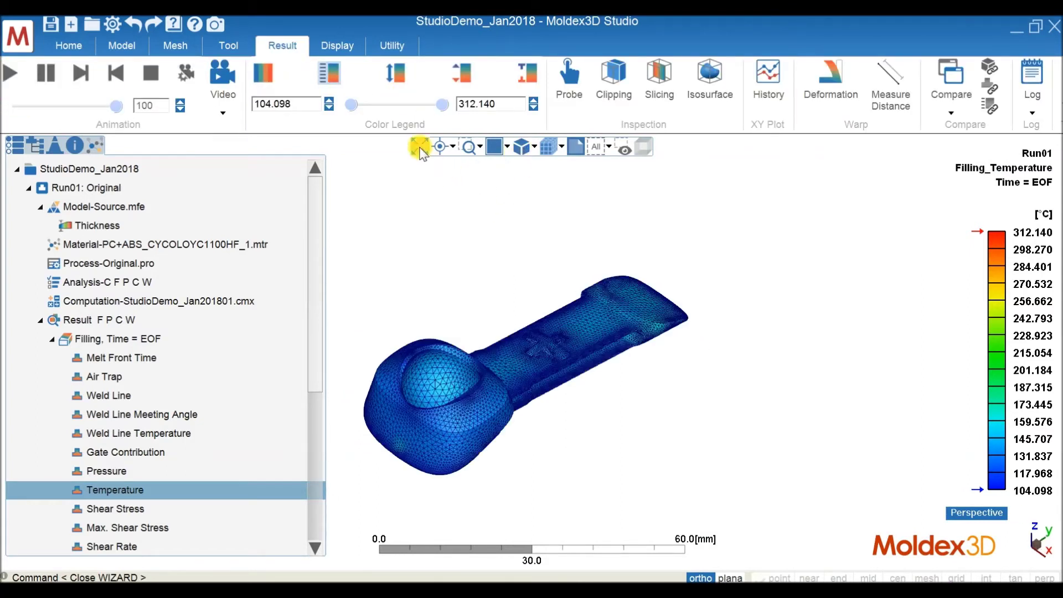
Start probing the Temperature result with a point on the warm spot low on the head, at about (0.1, 61.1, -51.4).
click(563, 82)
scroll(444, 420, up, 2)
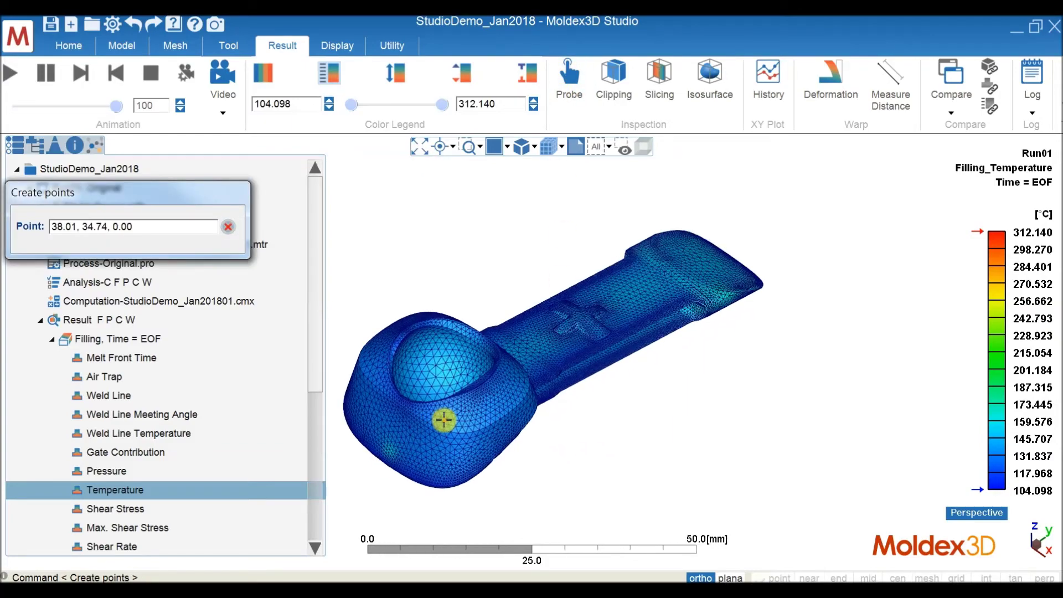
scroll(413, 437, up, 5)
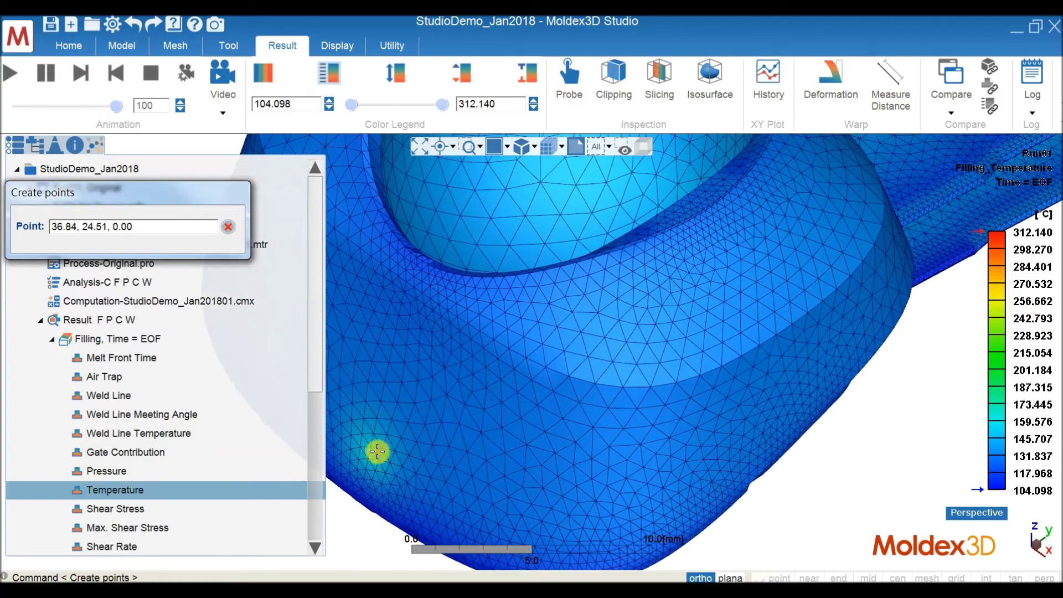
click(374, 442)
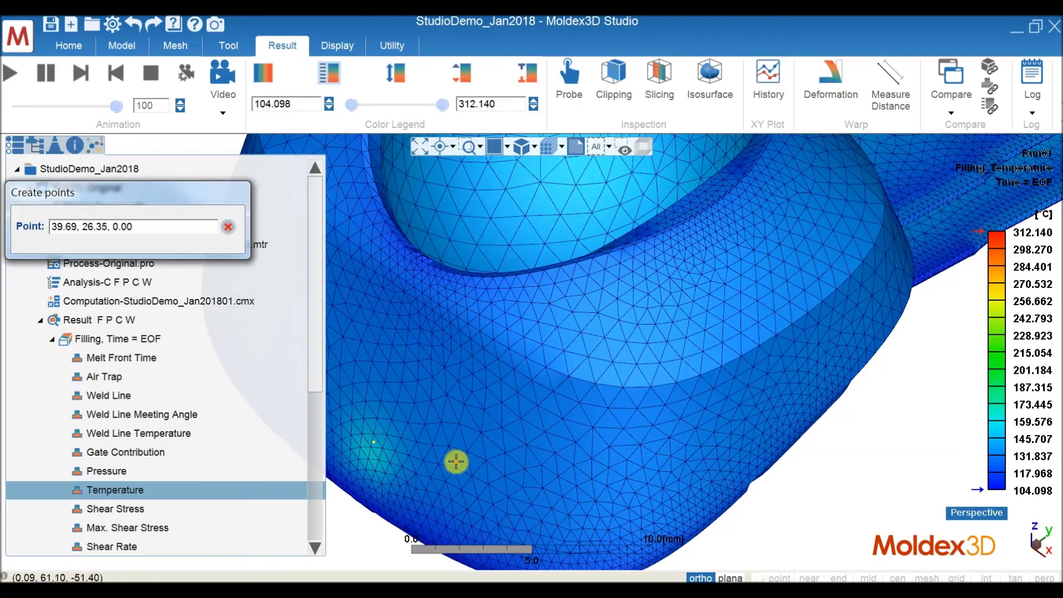
Add probe points on the head's bevelled rim at about (10.7, 66.6, -42.7) and on the ball surface at about (-3.9, 76.8, -49.2).
click(648, 355)
scroll(578, 401, down, 4)
scroll(595, 266, up, 3)
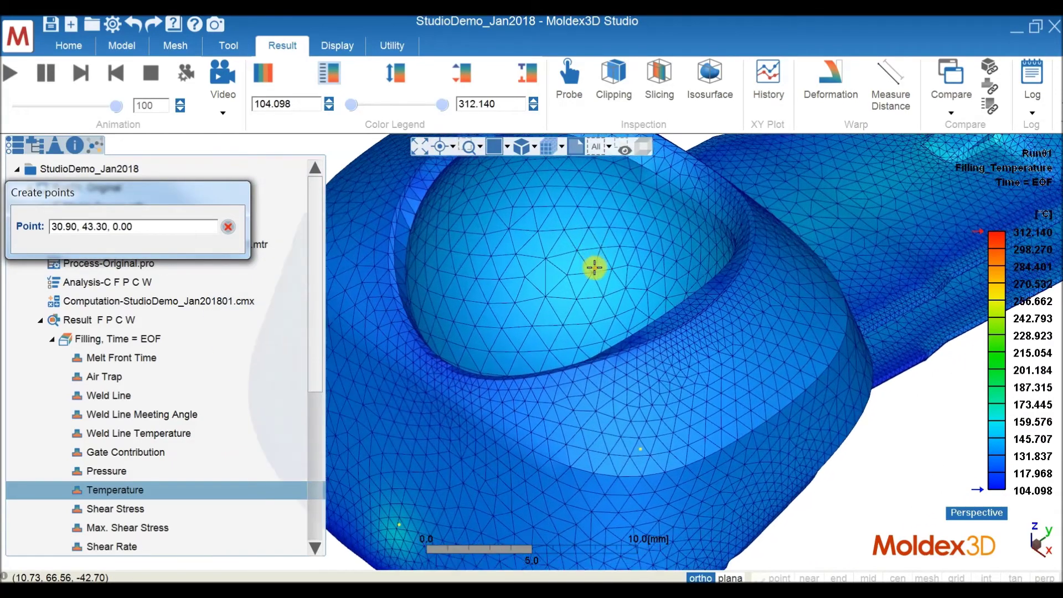
click(575, 284)
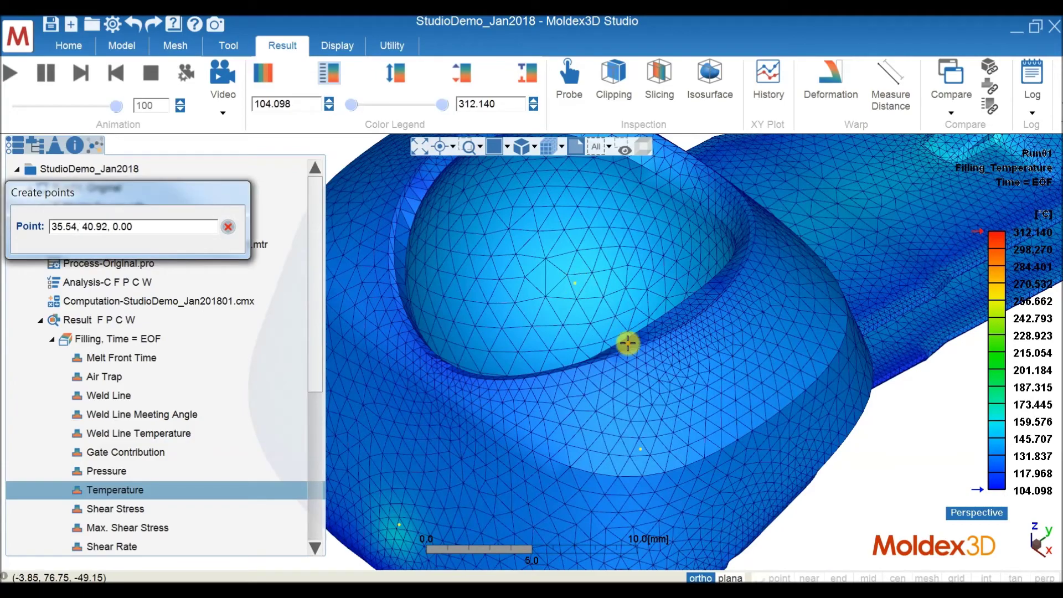
Add a probe point on the cross in the handle at about (-0.2, 101.6, -51.8).
scroll(544, 310, down, 5)
scroll(785, 256, up, 1)
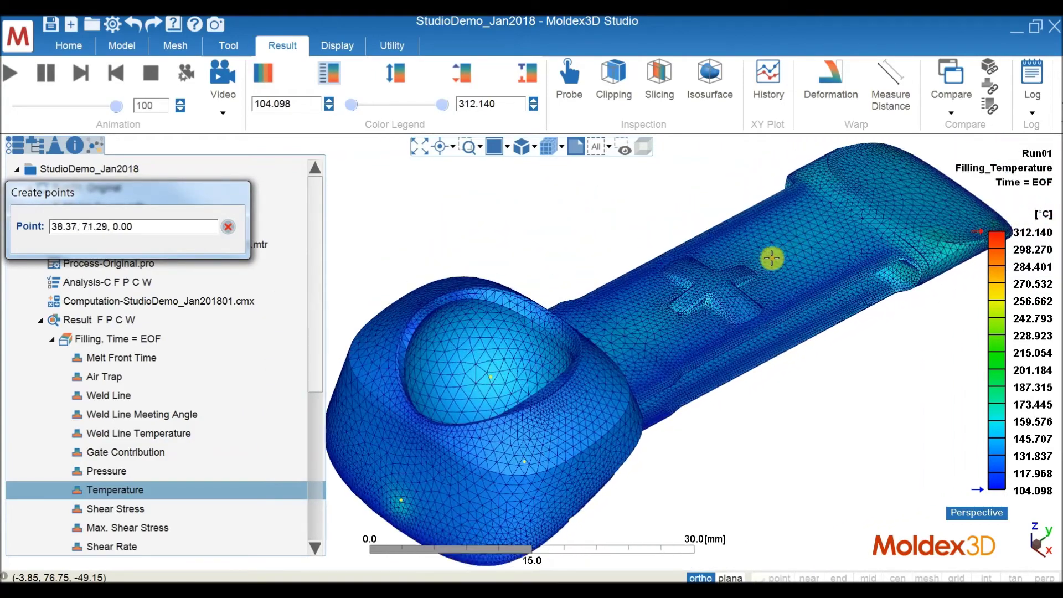
scroll(703, 304, up, 2)
scroll(698, 308, up, 1)
scroll(702, 299, up, 1)
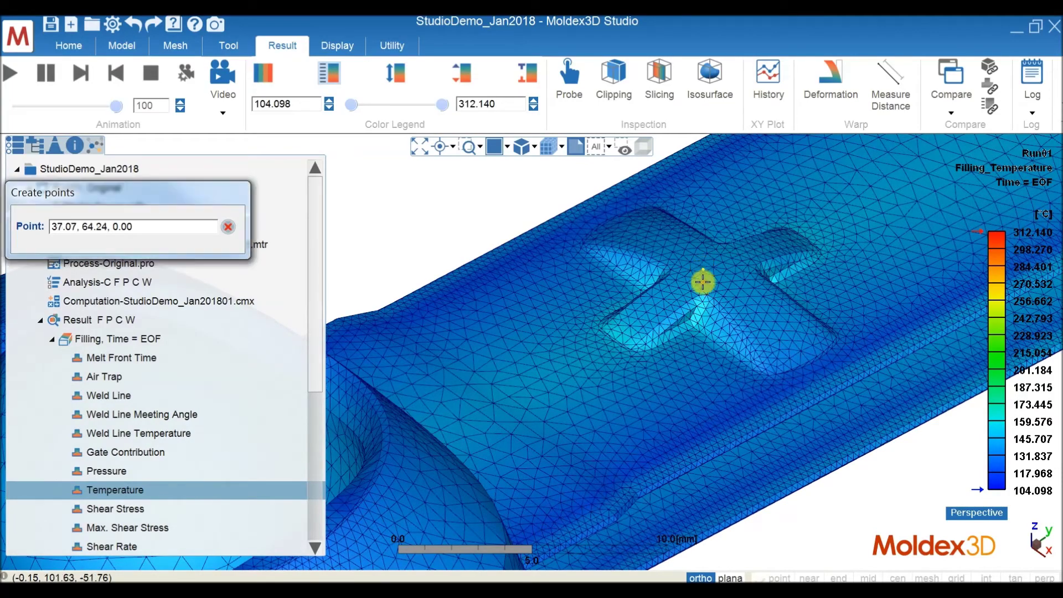
Add a probe point on the rounded pad at the handle's far end, at about (0.6, 128.3, -58.8).
scroll(600, 325, down, 4)
middle_drag(600, 325, 883, 351)
scroll(883, 304, up, 3)
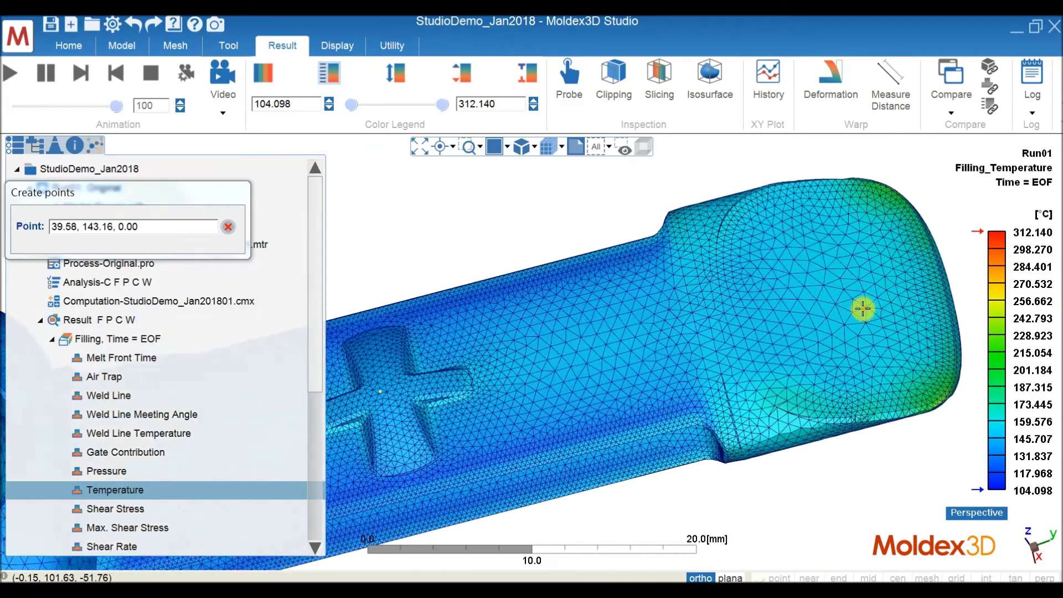
scroll(858, 307, up, 3)
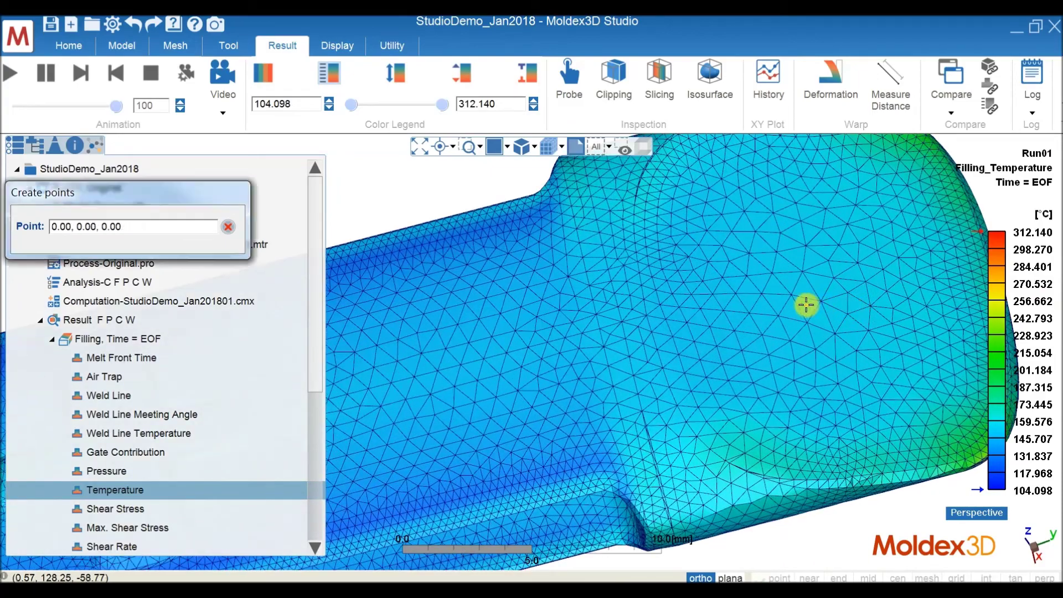
scroll(806, 305, down, 3)
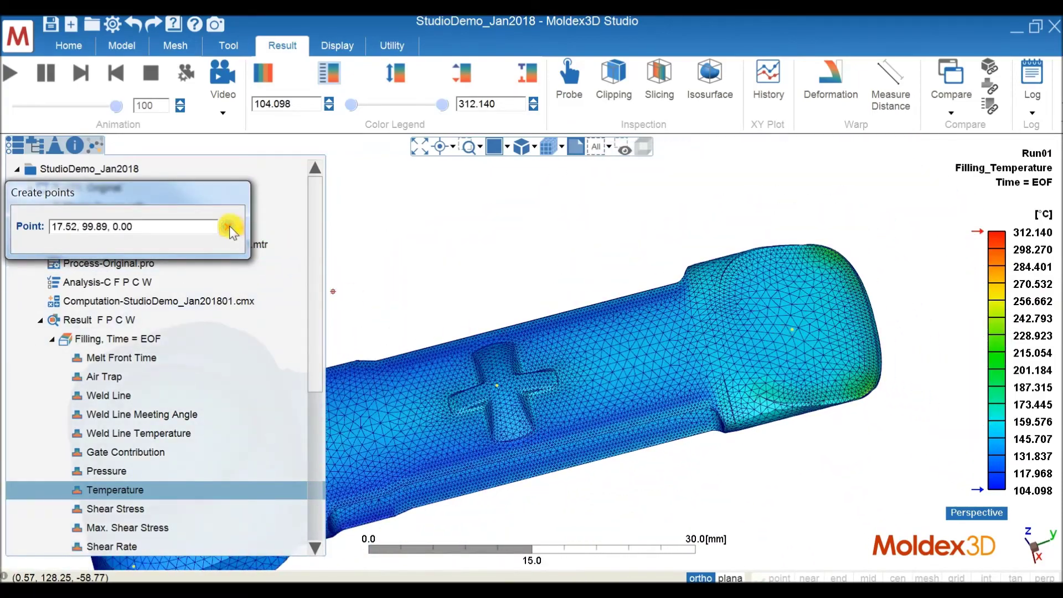
Finish placing the temperature probes and fit the whole part to the window in isometric view.
click(230, 226)
scroll(738, 308, down, 3)
middle_drag(670, 331, 749, 386)
click(523, 148)
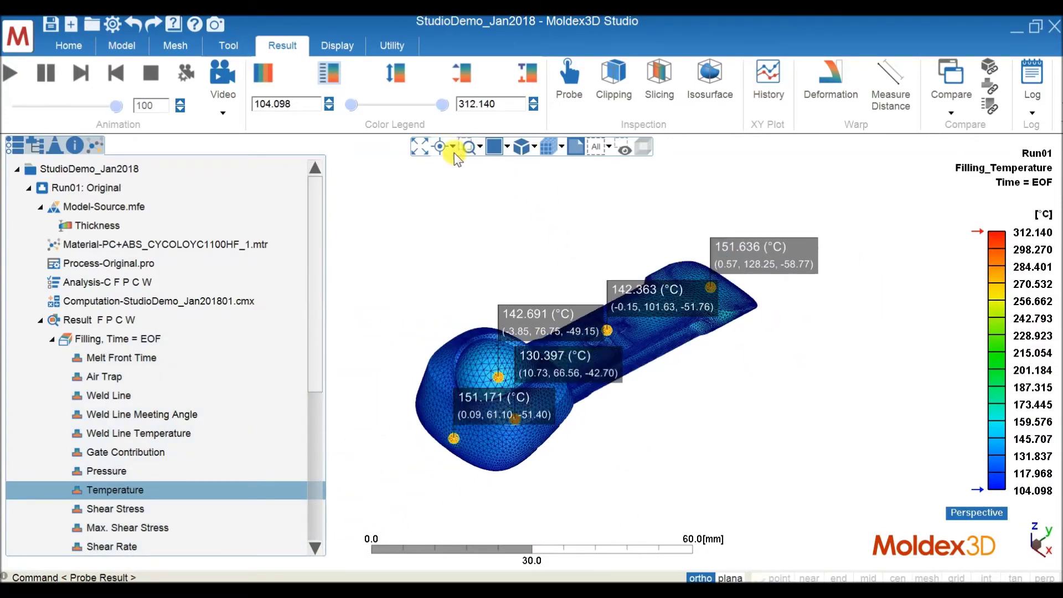
click(419, 146)
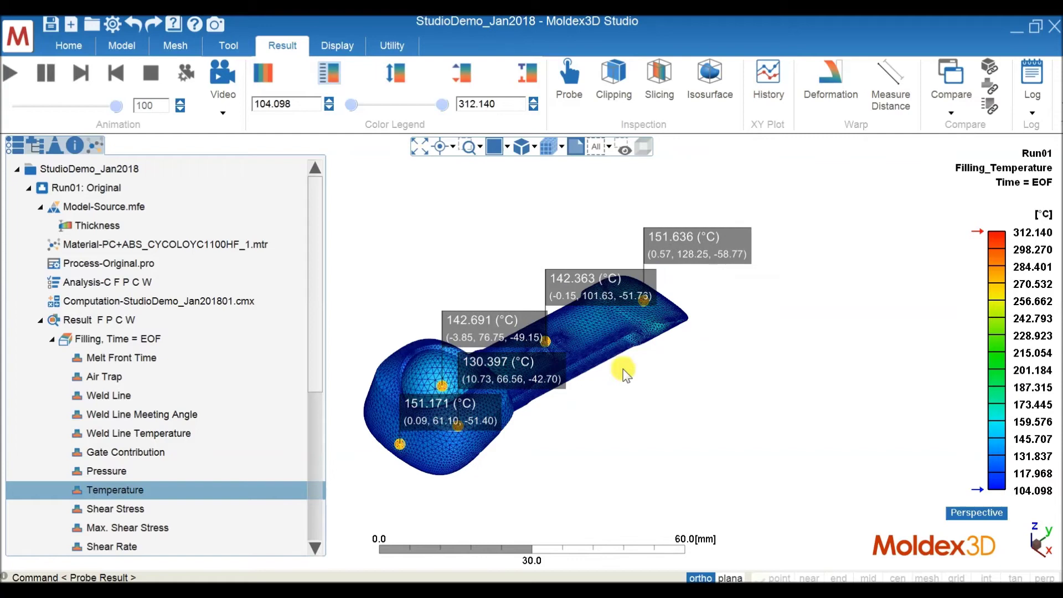
Inspect the probe labels around the head, then turn off both the location and value display for the probes.
click(337, 45)
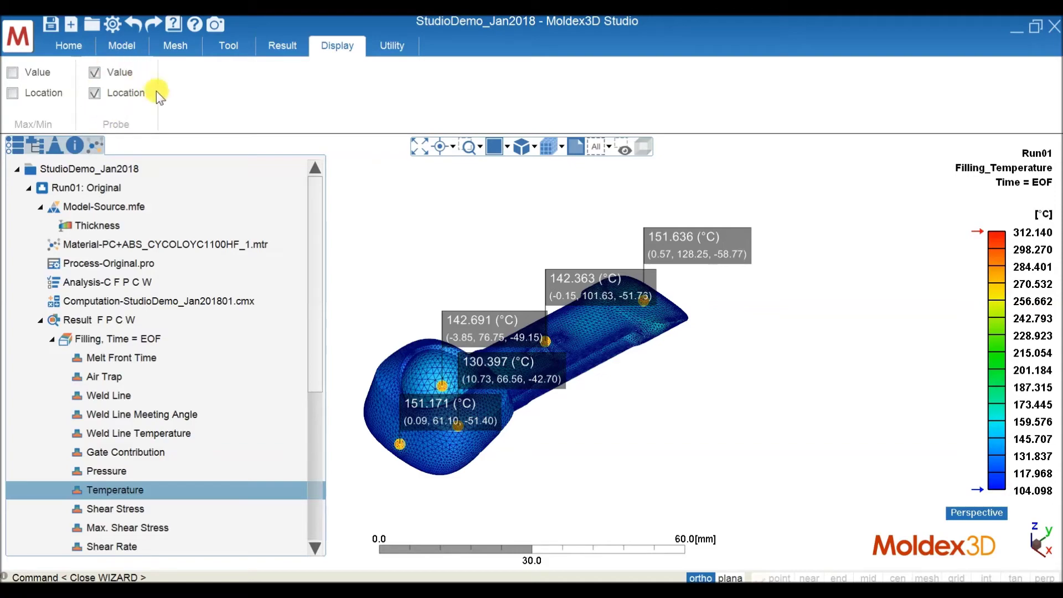
click(494, 464)
scroll(454, 424, up, 2)
scroll(457, 429, up, 5)
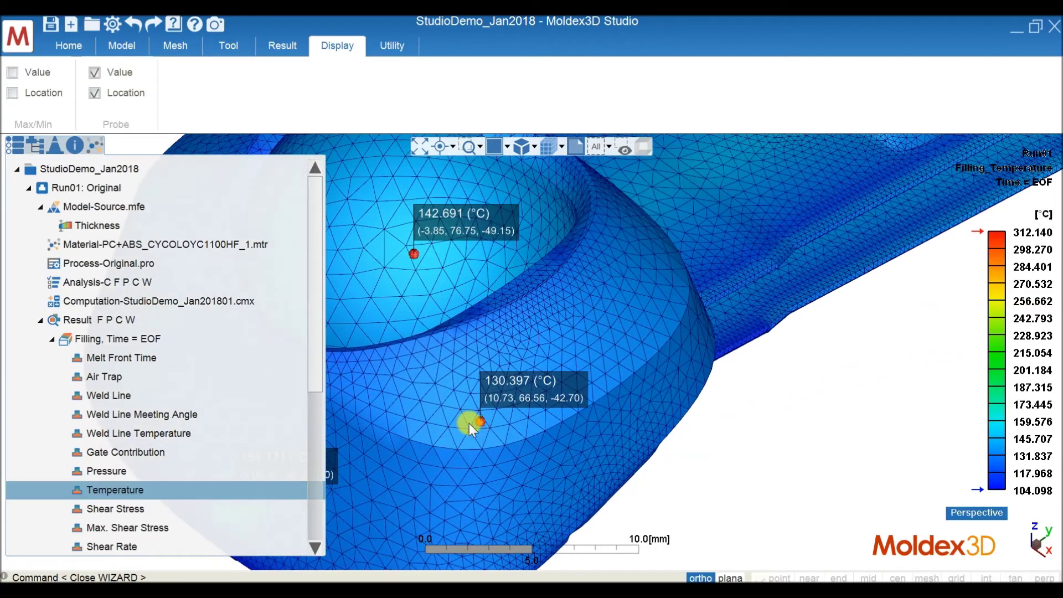
scroll(477, 422, down, 1)
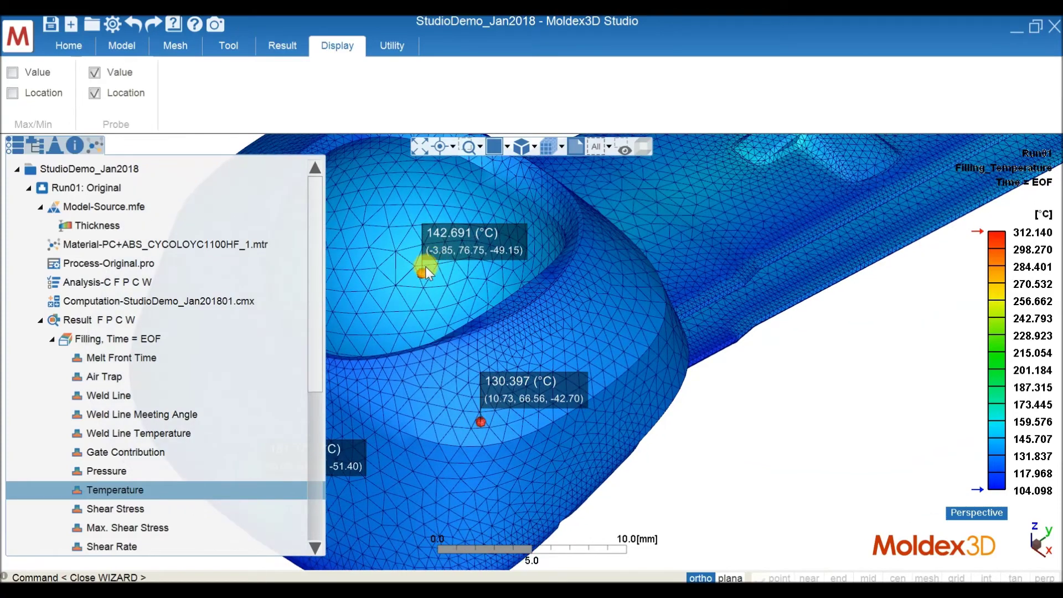
scroll(516, 324, down, 2)
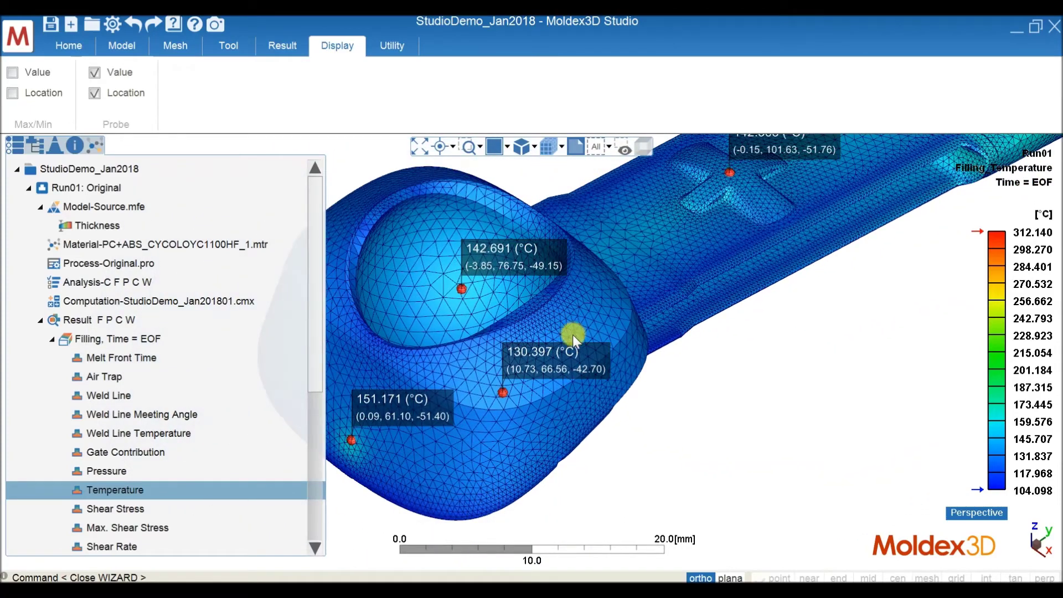
click(423, 148)
click(94, 93)
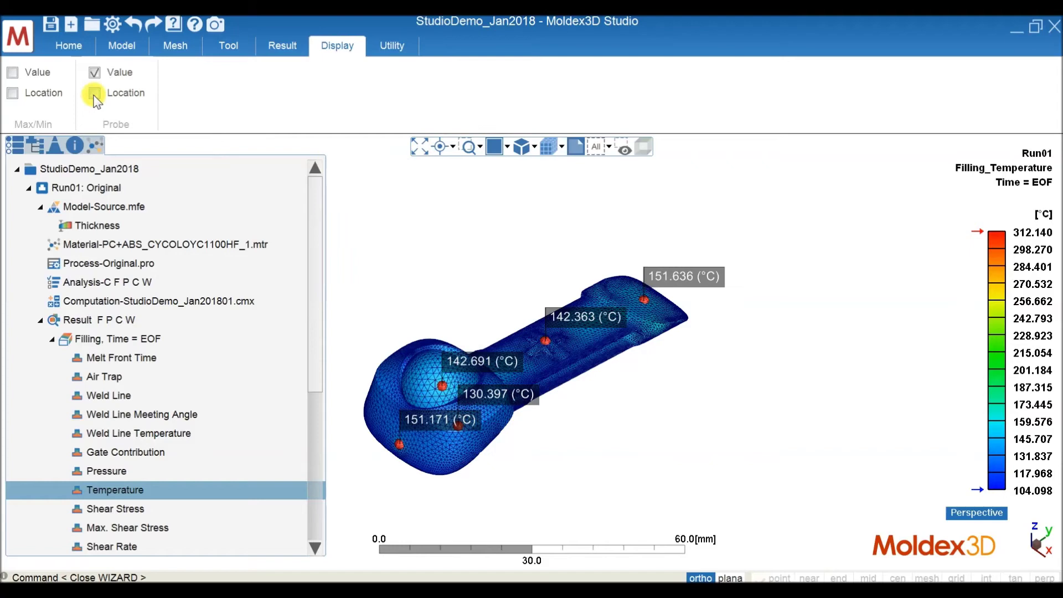
click(94, 73)
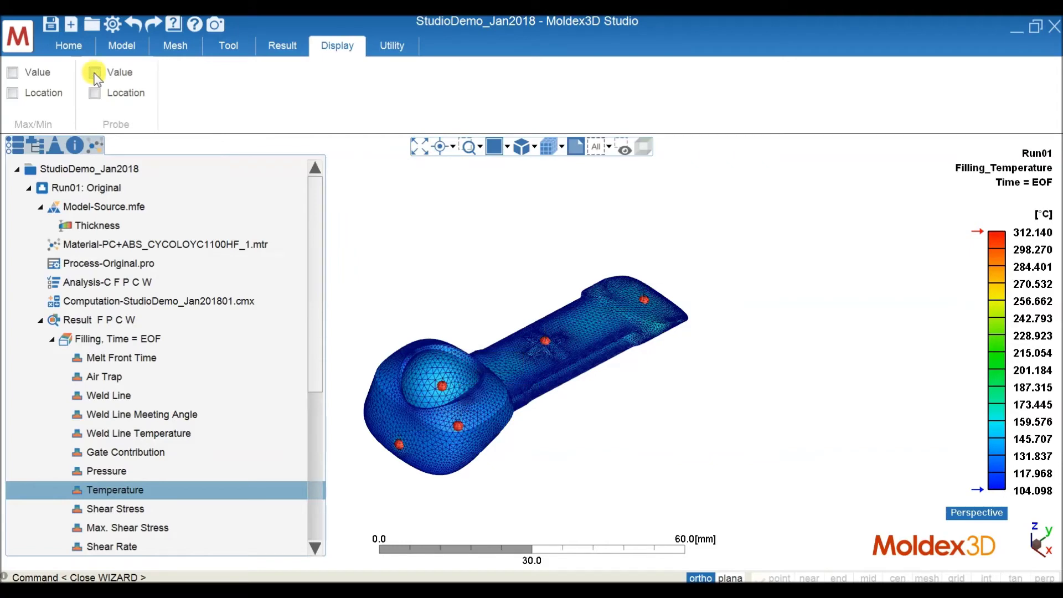
Hide all five probe points in the object list and return to the project tree.
click(35, 145)
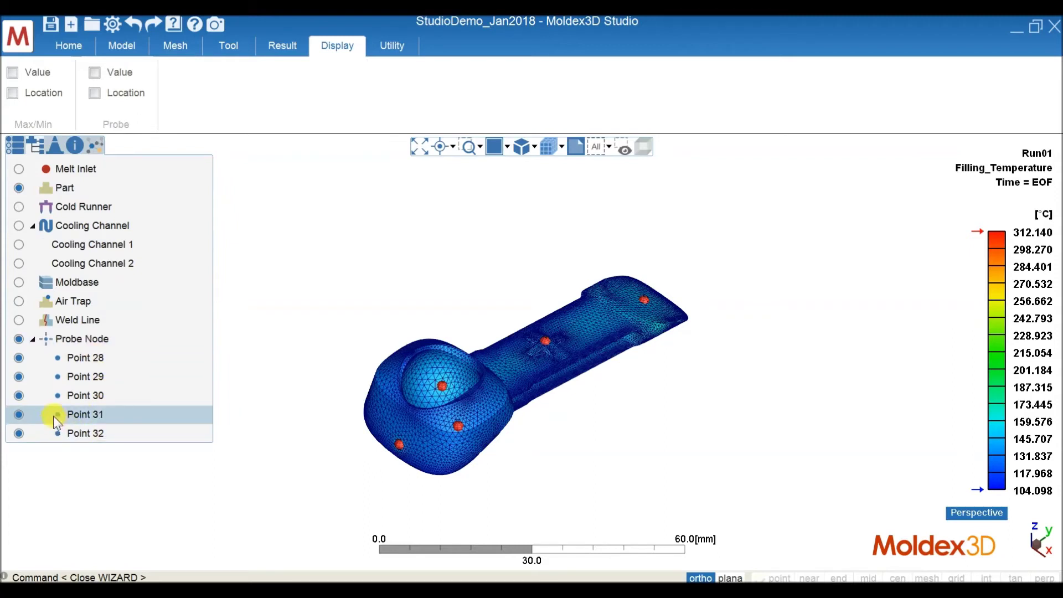
click(21, 339)
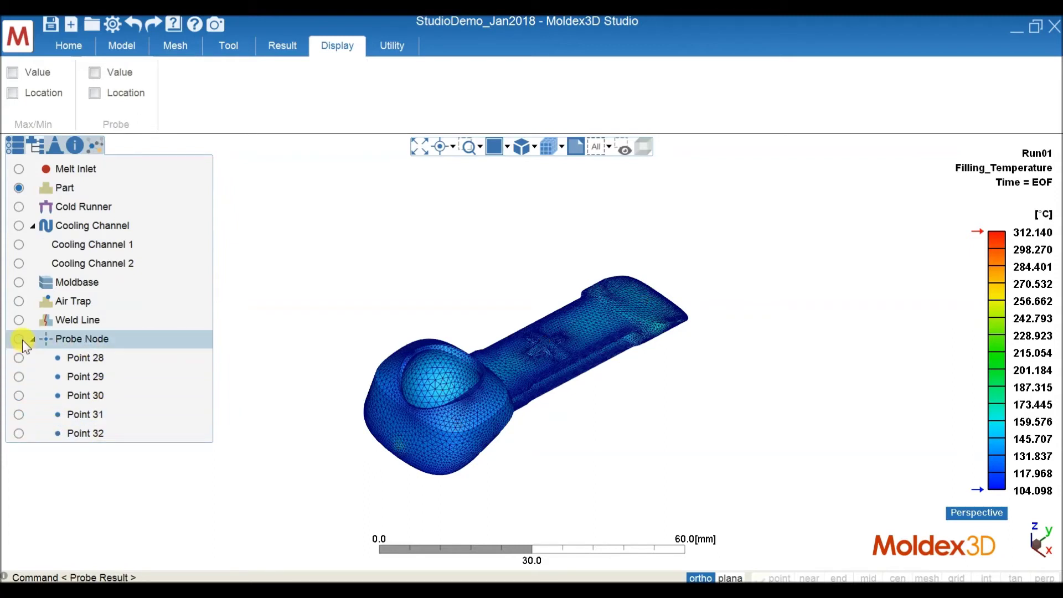
click(15, 148)
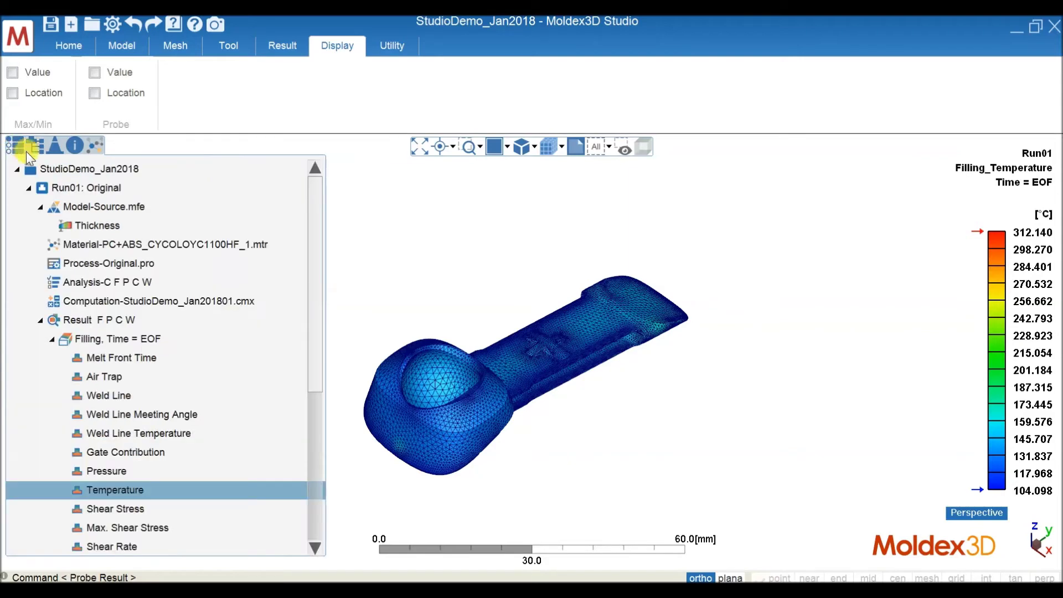
Split the display into two side-by-side comparison views, synchronise their view angle and result item, and activate the second view.
click(69, 45)
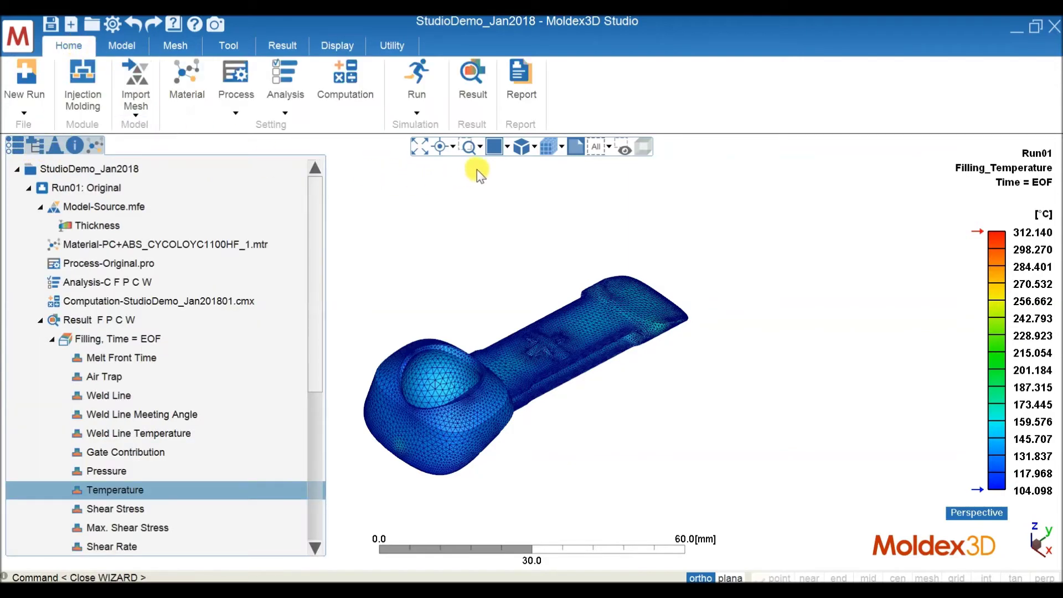
click(283, 45)
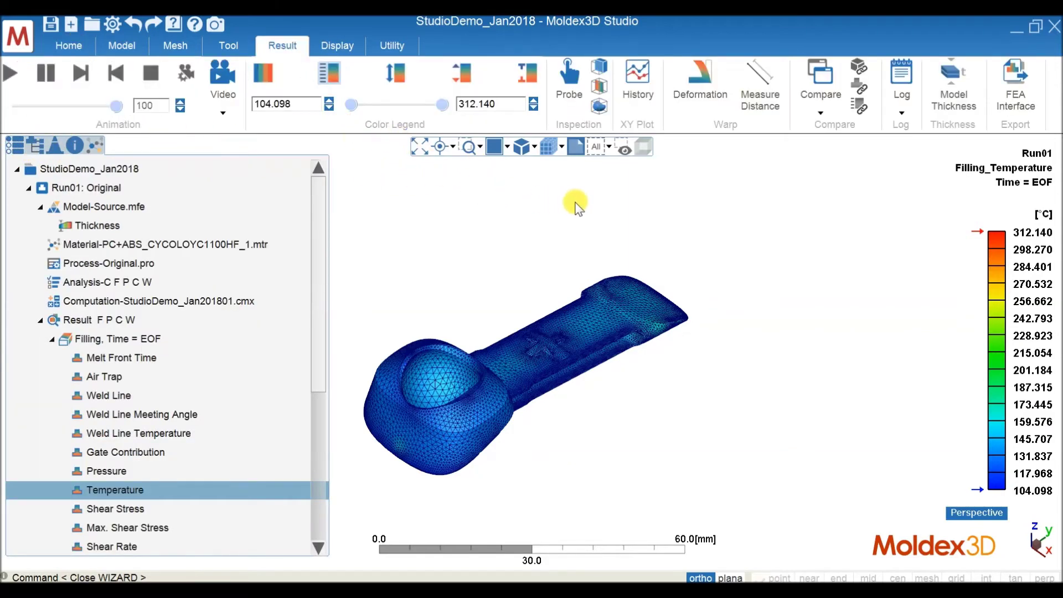
click(818, 114)
click(816, 140)
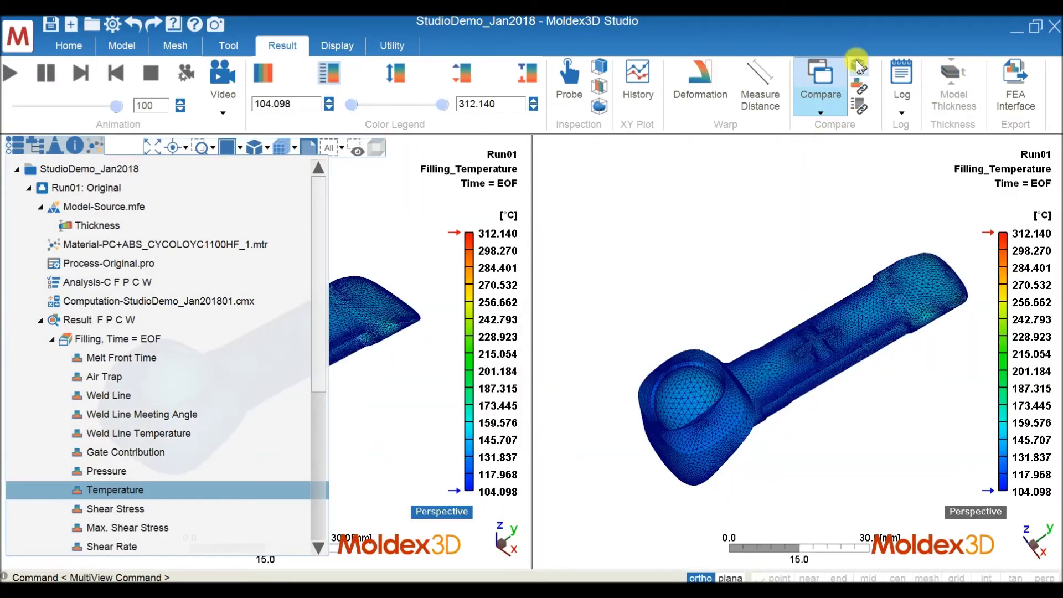
click(858, 65)
click(857, 86)
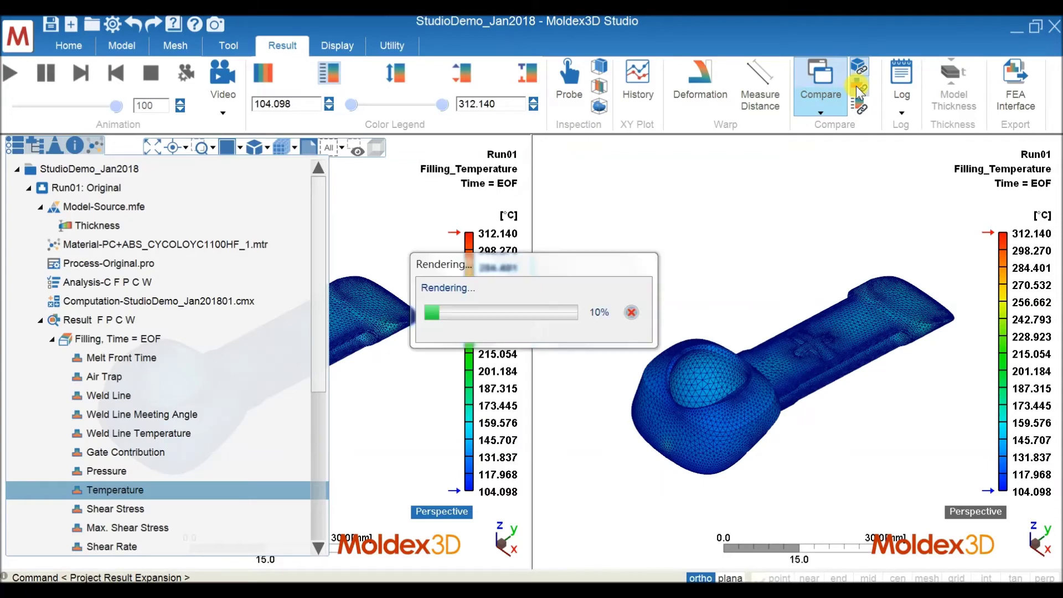
click(670, 264)
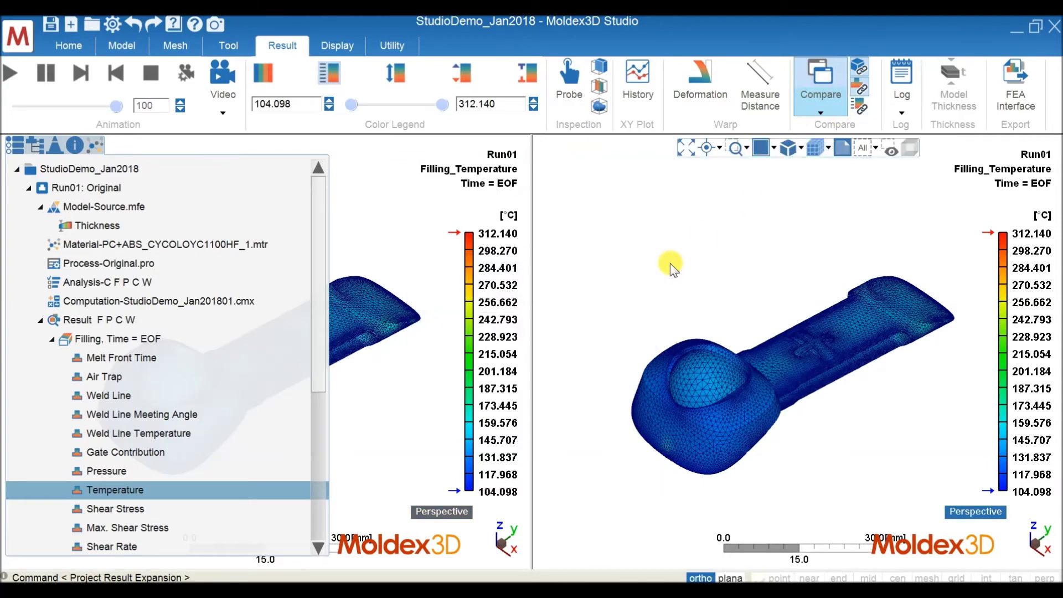
Collapse Run01 in the project tree and load Run03: Rev1 2nd Shot into the second comparison view.
click(28, 188)
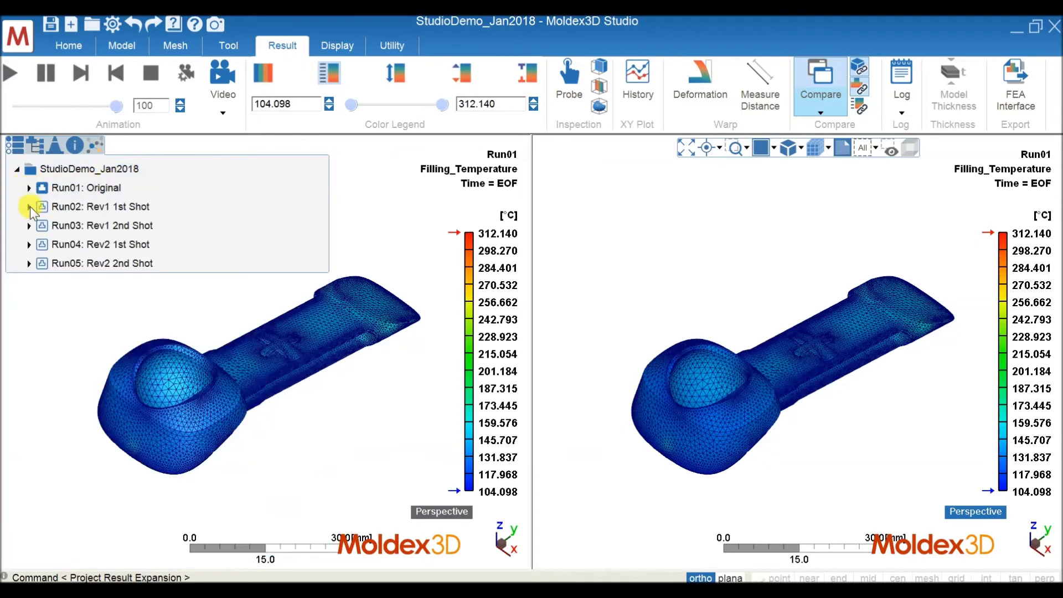
click(45, 227)
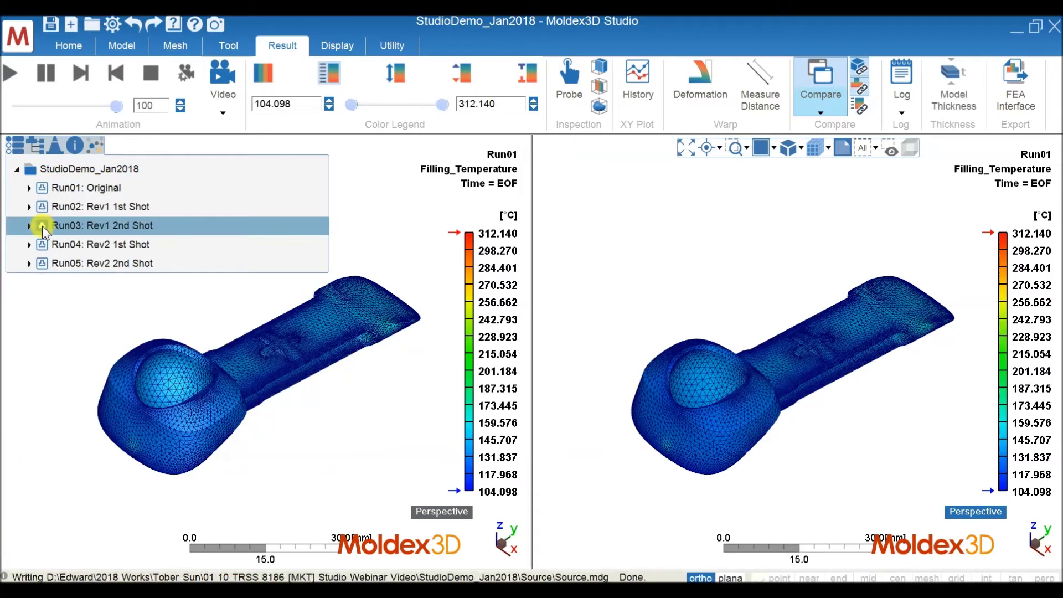
double_click(50, 226)
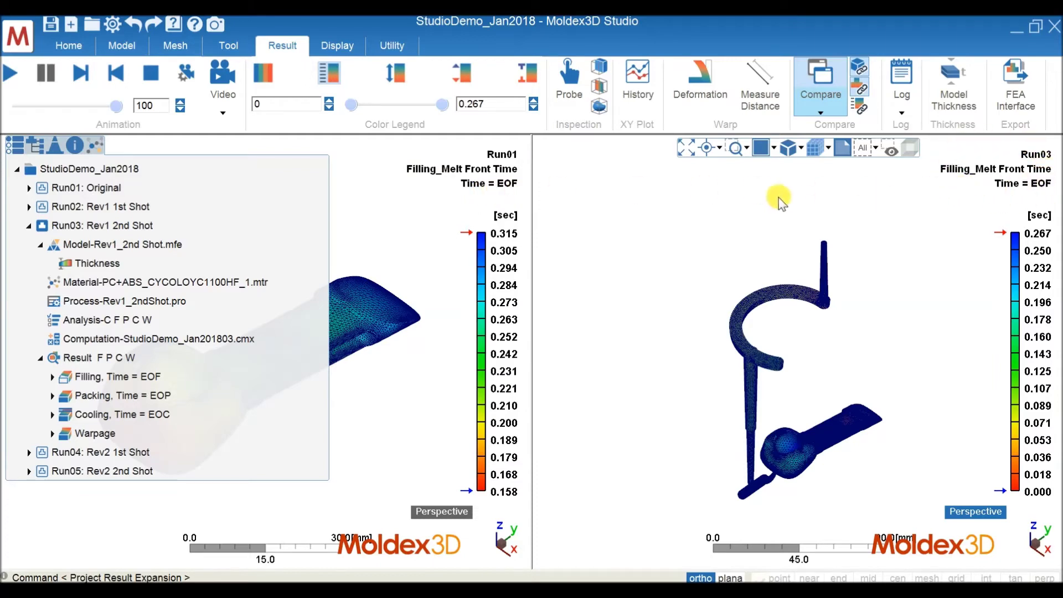
Hide the cold runner in the Run03 view and fit the part to that view.
click(39, 143)
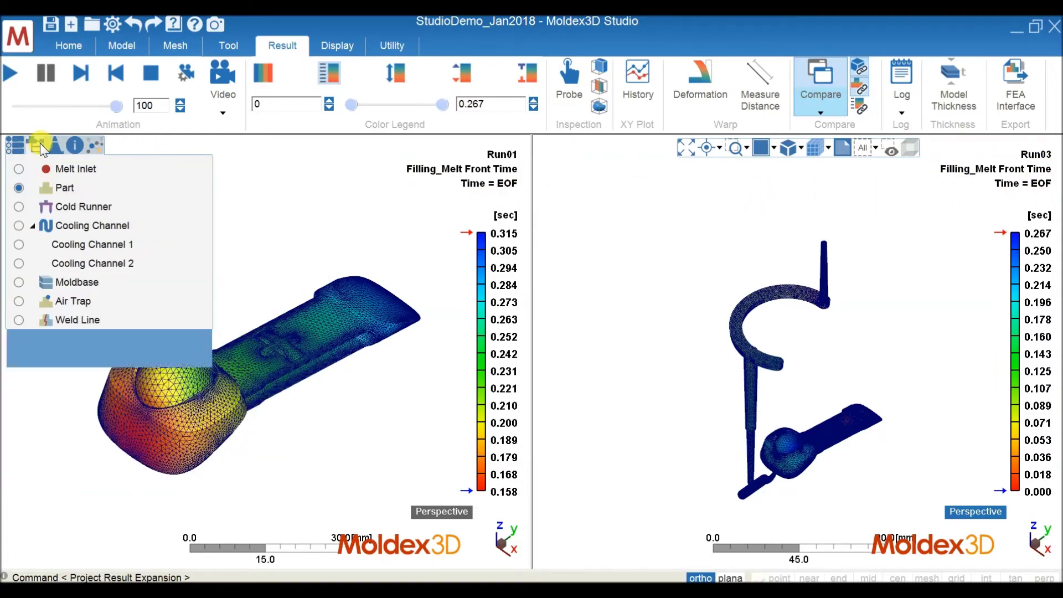
click(18, 206)
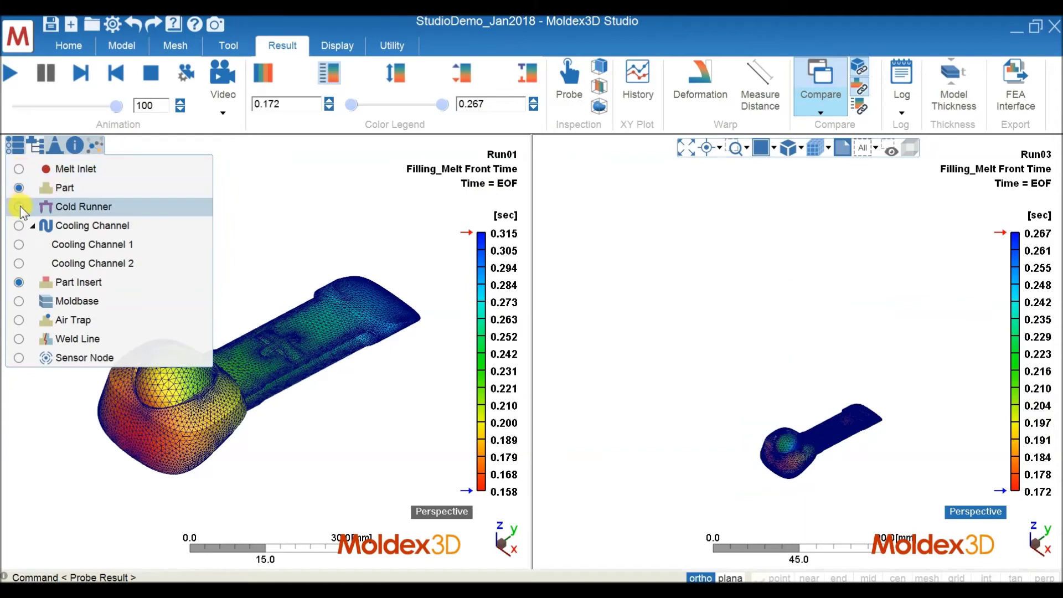
click(687, 147)
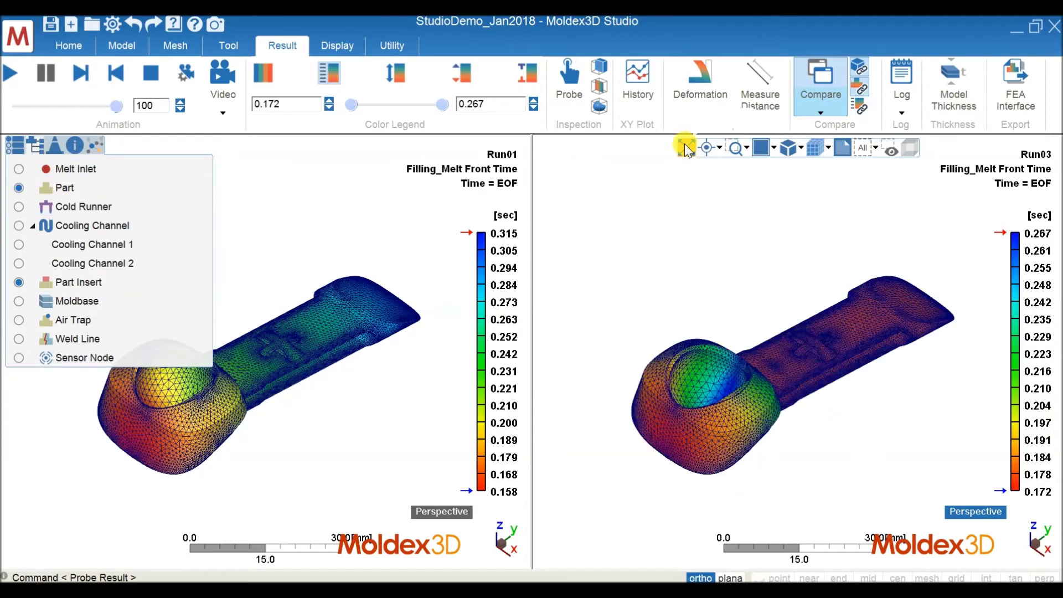
Collapse the project tree and play the melt front animation simultaneously for Run01 and Run03.
click(18, 145)
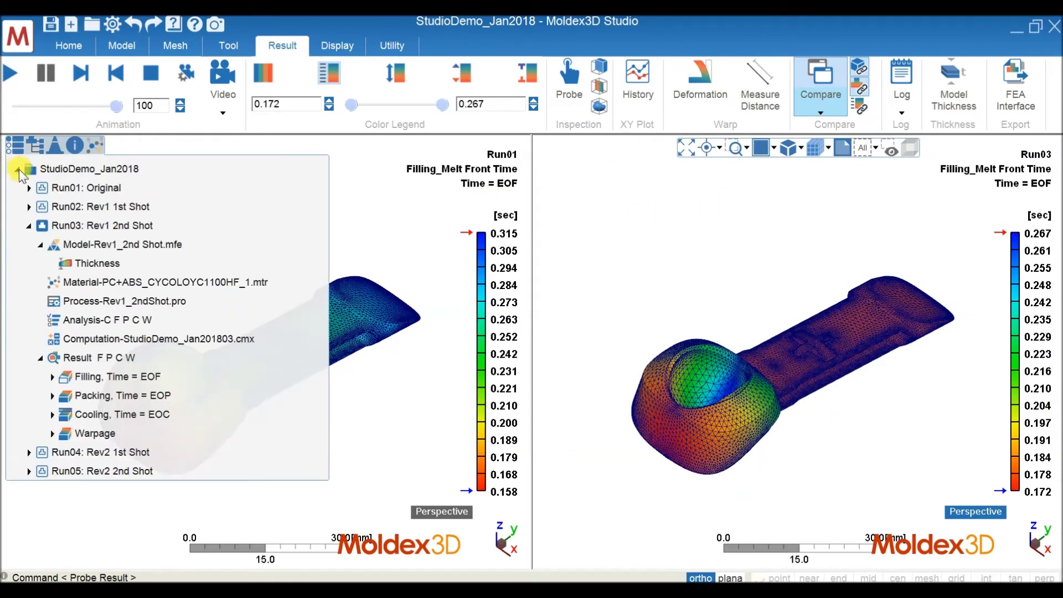
click(18, 168)
click(11, 72)
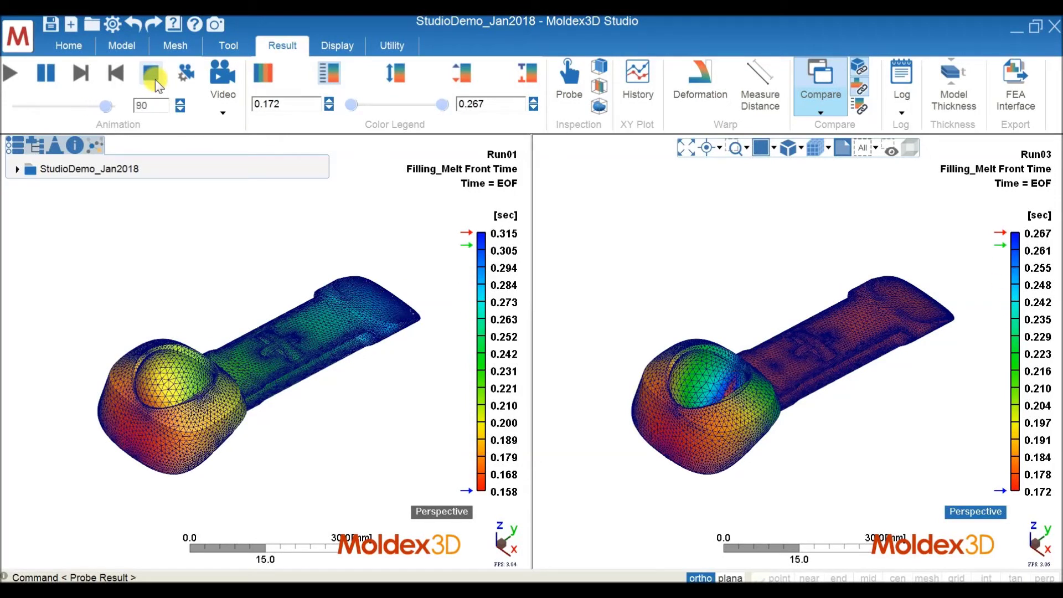
Display the Max. Volume Shrinkage result from Packing, Time = EOP, for the compared runs.
click(17, 169)
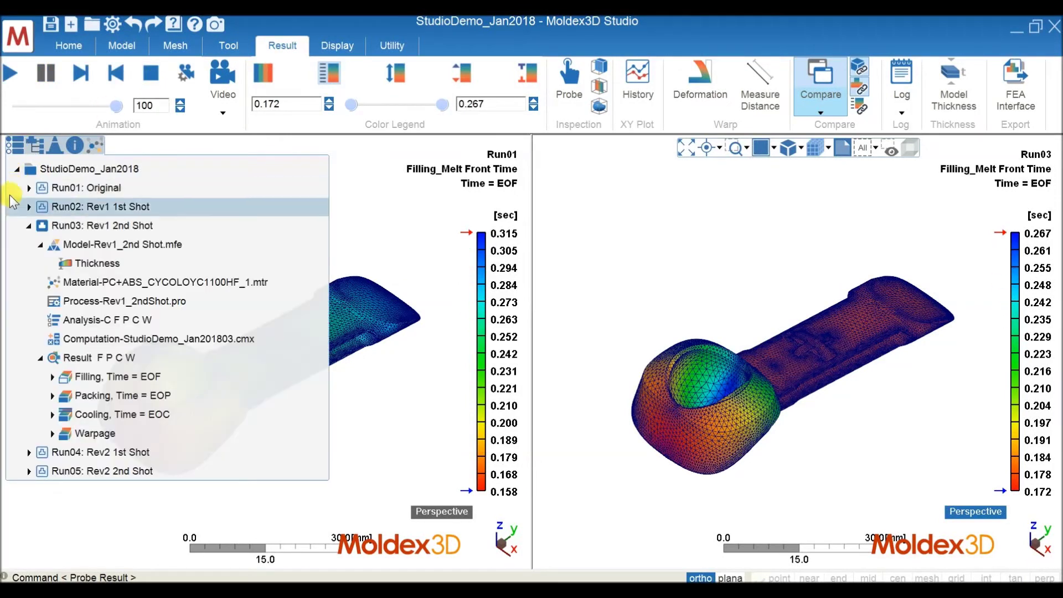
click(53, 395)
drag(333, 341, 343, 514)
click(168, 417)
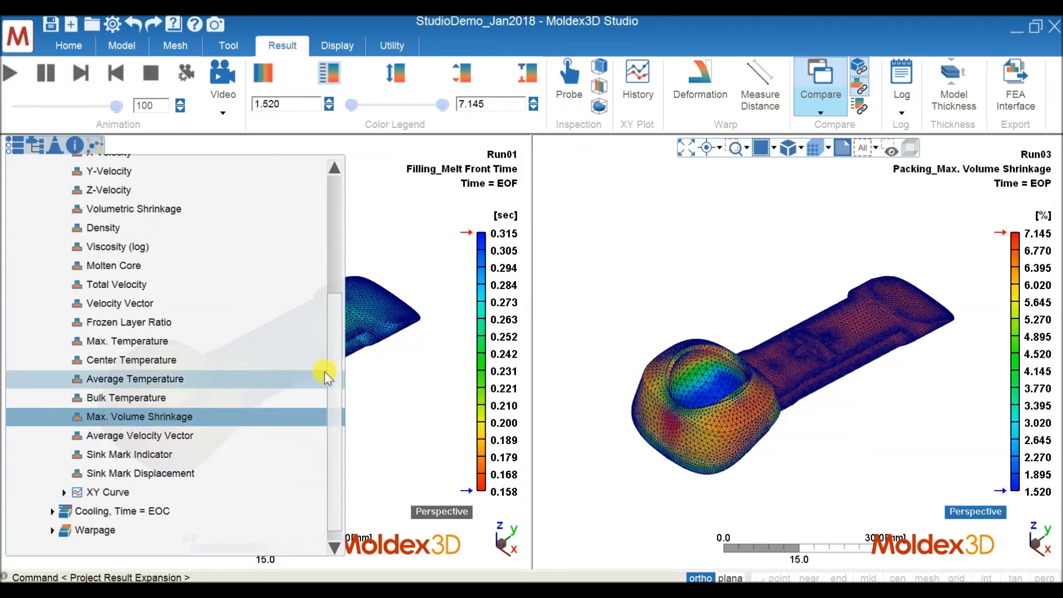
Collapse the project tree and synchronise the colour legends of both views to a common range of 0.962 to 9.634 %.
drag(337, 375, 339, 183)
click(19, 170)
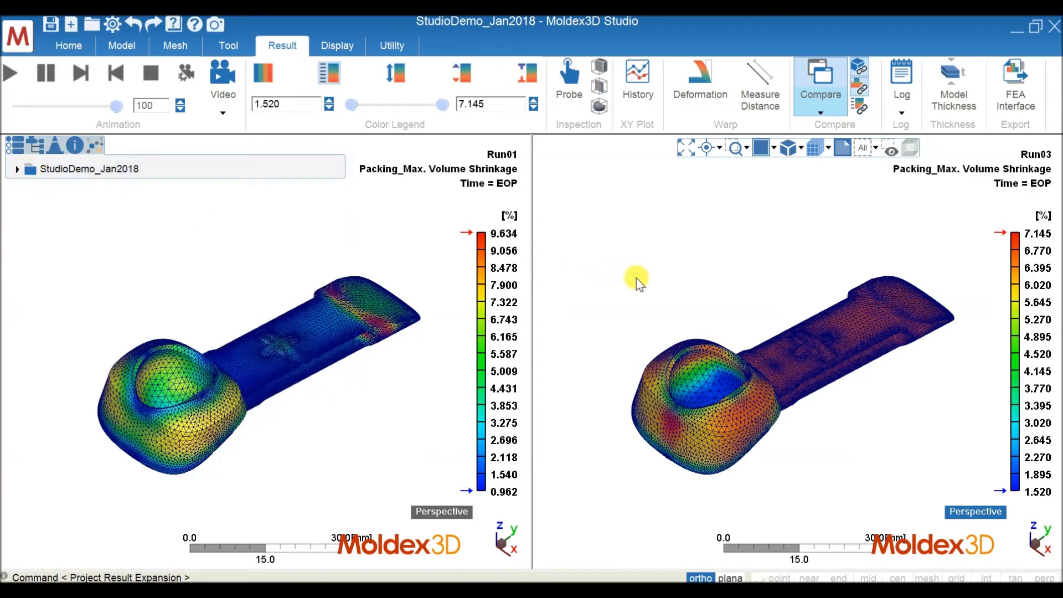
click(862, 103)
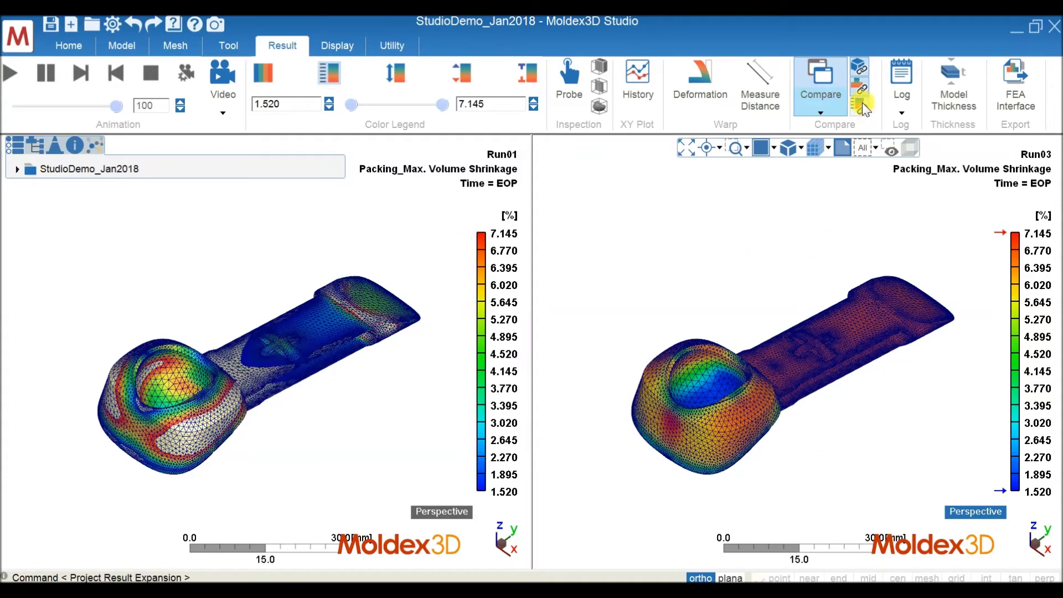
click(862, 102)
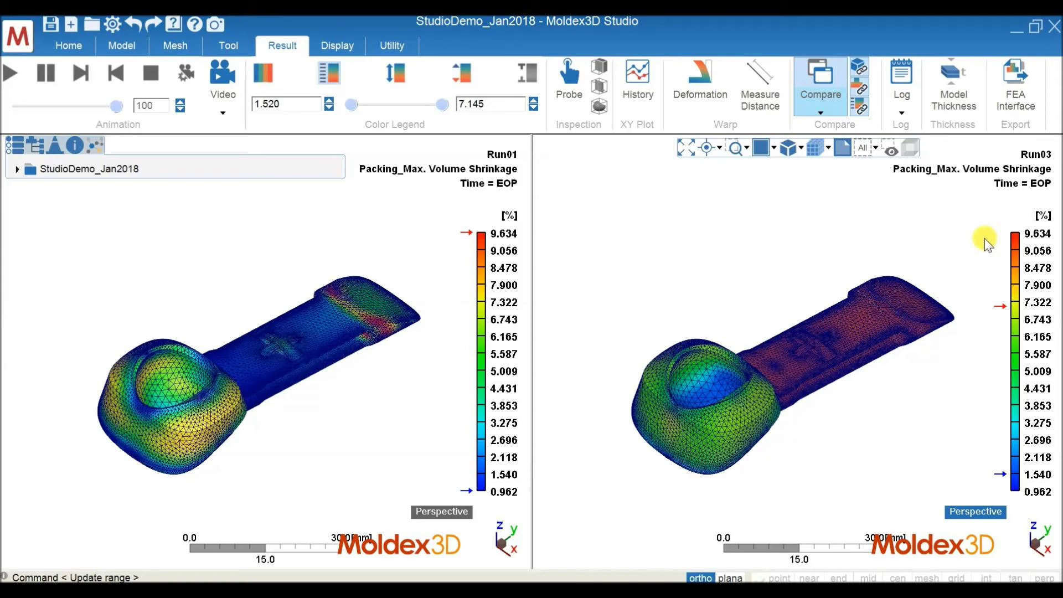
Display the packing Sink Mark Displacement result in both comparison views and collapse the project tree.
click(18, 167)
scroll(357, 447, down, 3)
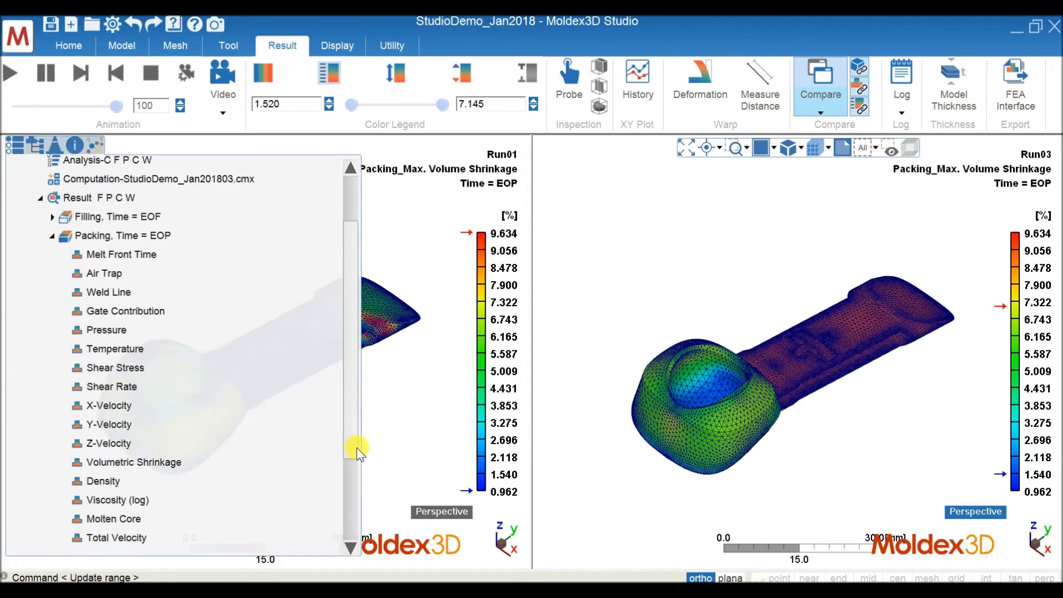
scroll(357, 448, down, 4)
click(162, 527)
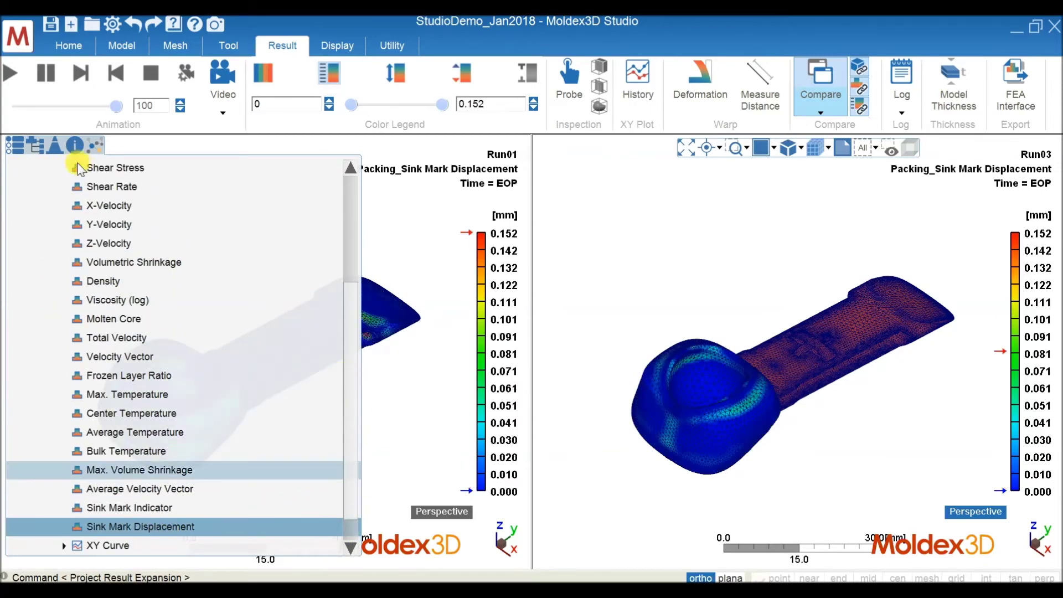
drag(349, 399, 349, 218)
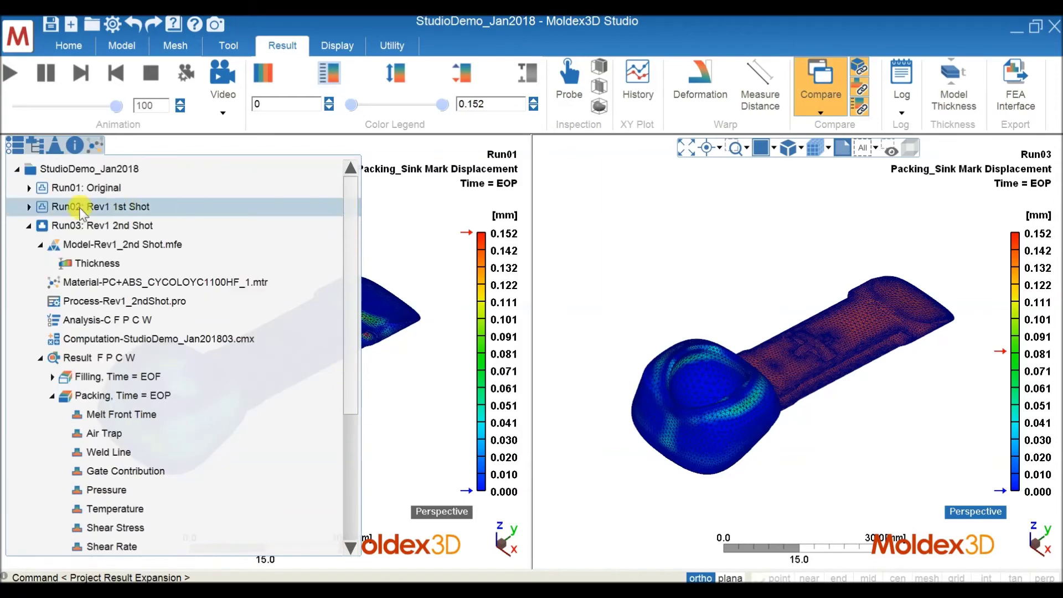
click(28, 226)
click(17, 169)
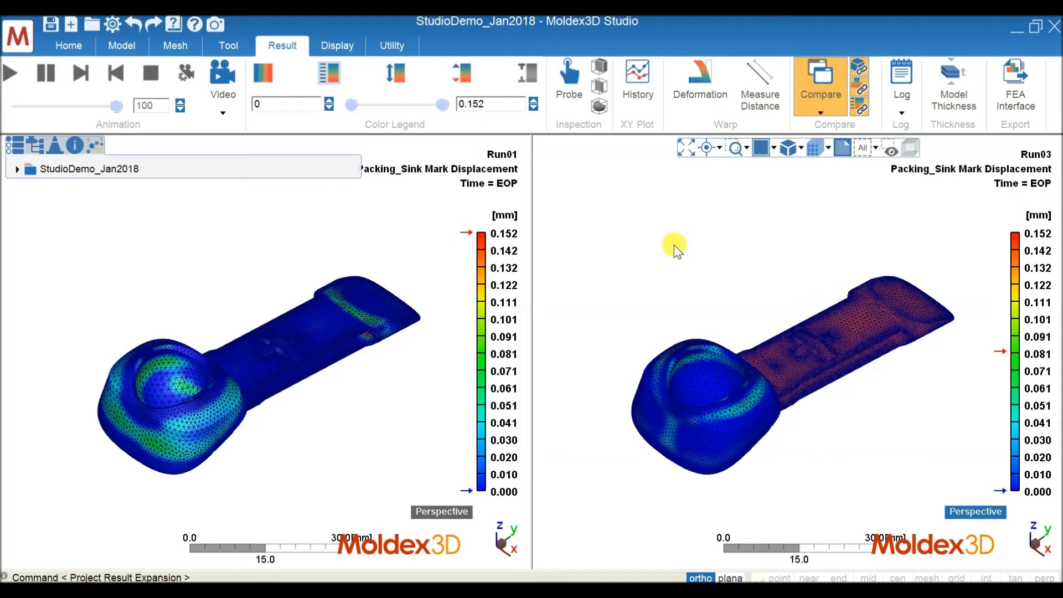
Start a distance measurement on the Run03 model and pick its first point on the rim of the round recess.
middle_drag(713, 244, 698, 290)
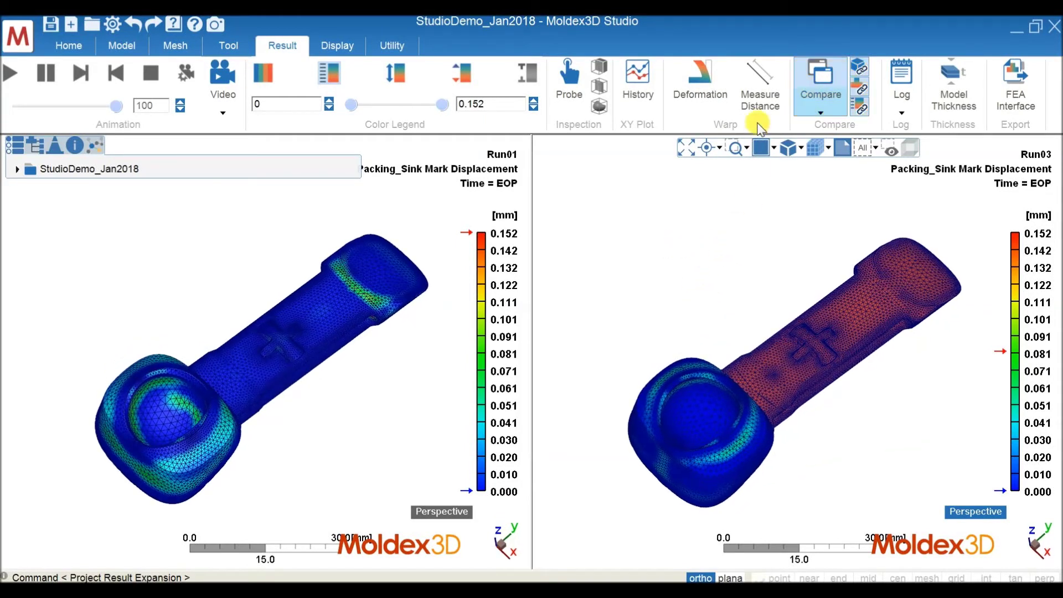
click(760, 99)
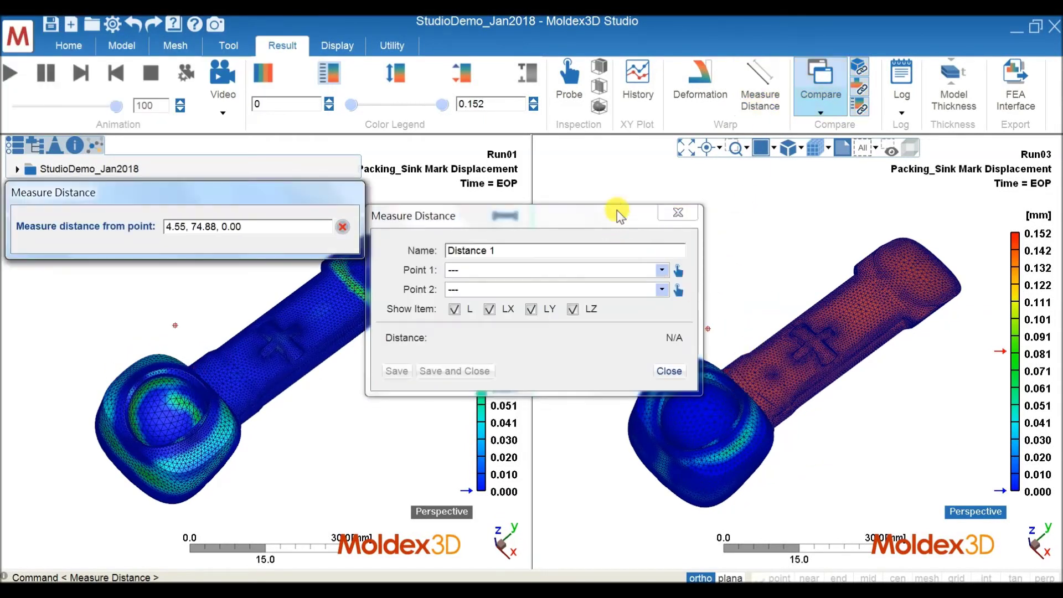
drag(617, 212, 602, 149)
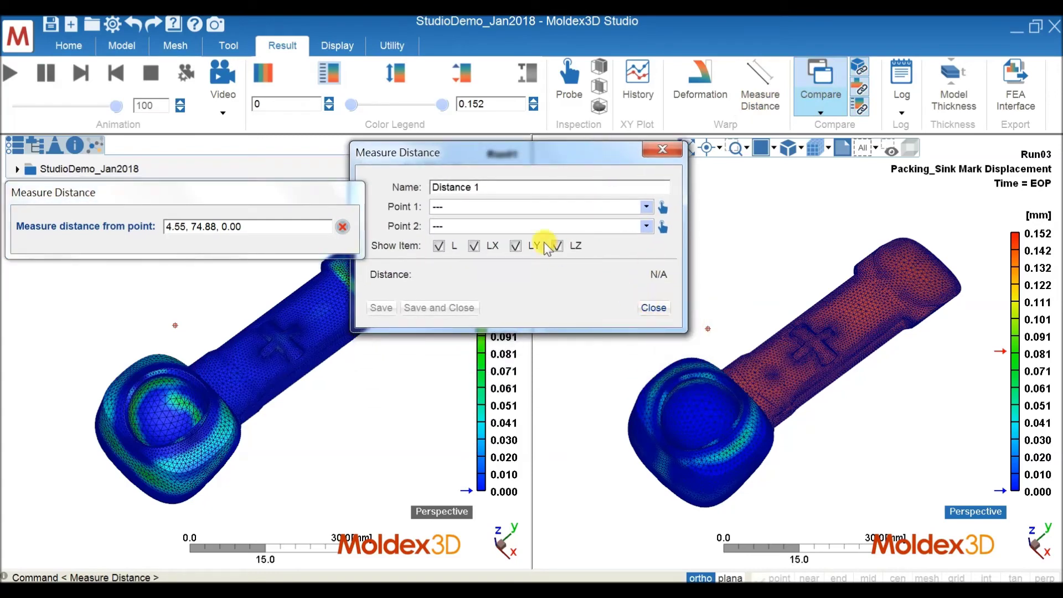
scroll(677, 388, up, 5)
right_drag(679, 384, 653, 385)
scroll(655, 356, up, 1)
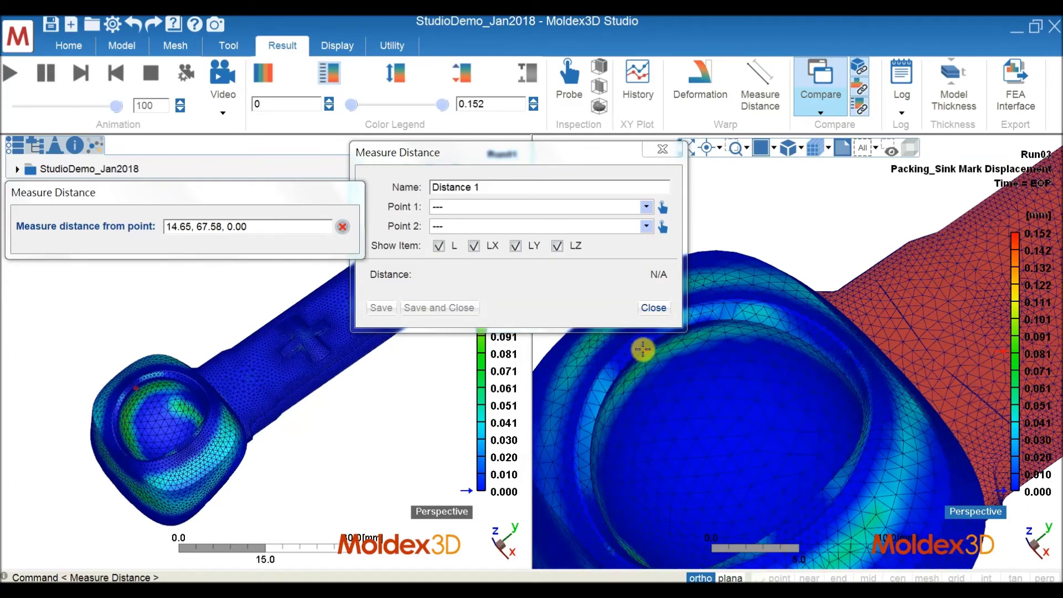
click(752, 363)
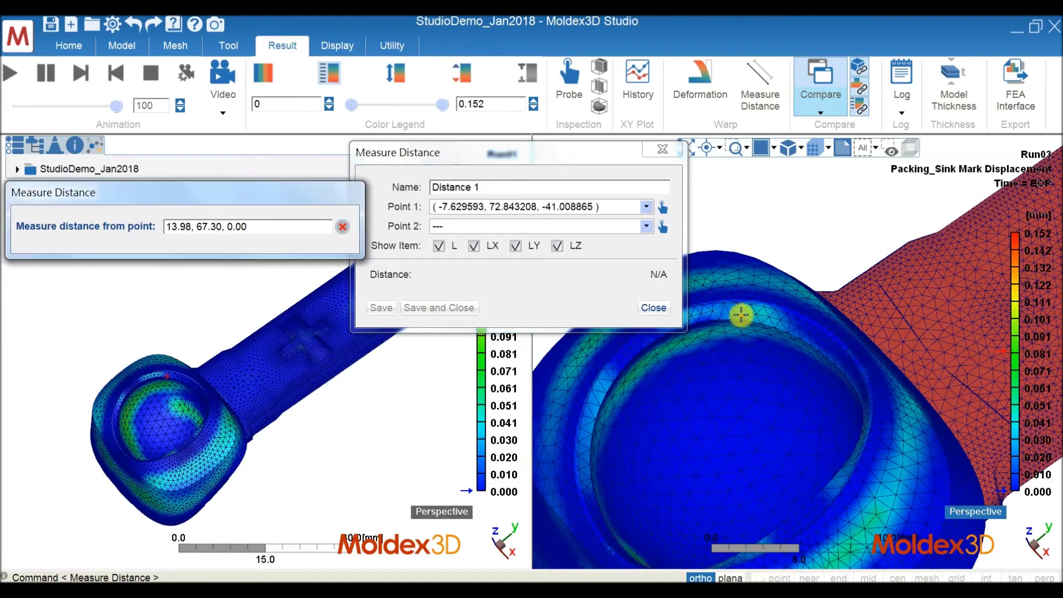
Pick the second point across the recess rim, save the measurement as Distance 1, and restore the fitted isometric view.
scroll(746, 281, down, 2)
mouse_move(795, 423)
right_down()
mouse_move(864, 473)
mouse_move(870, 500)
right_up()
scroll(853, 503, up, 3)
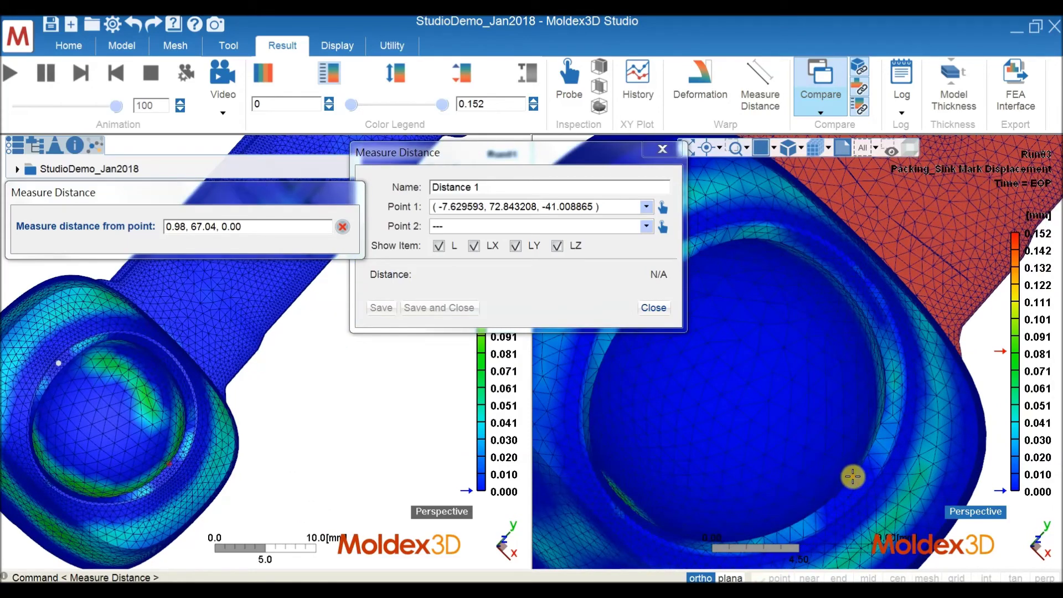
click(853, 476)
scroll(842, 397, down, 4)
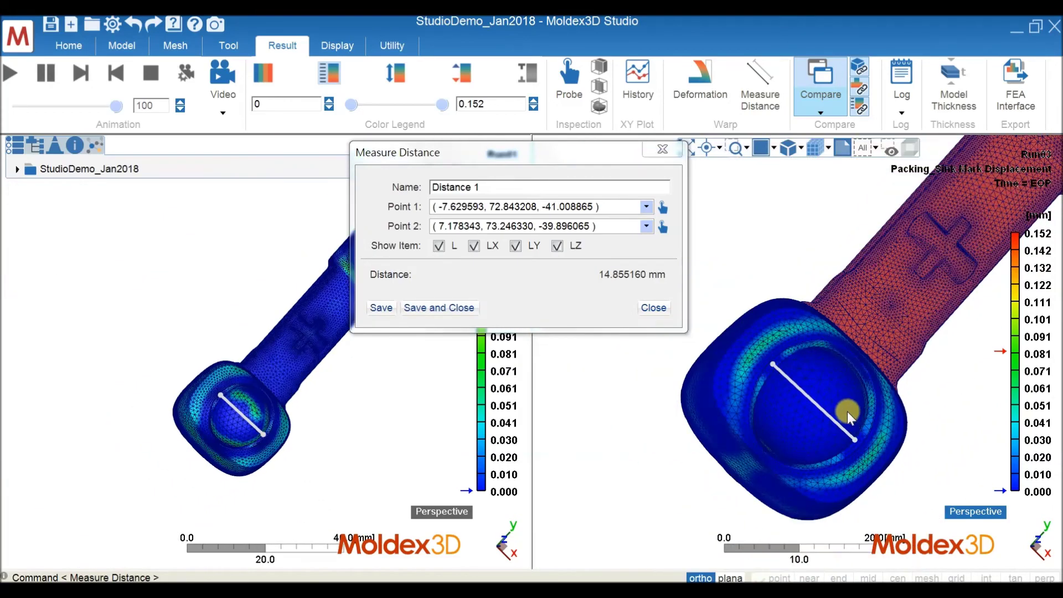
click(435, 308)
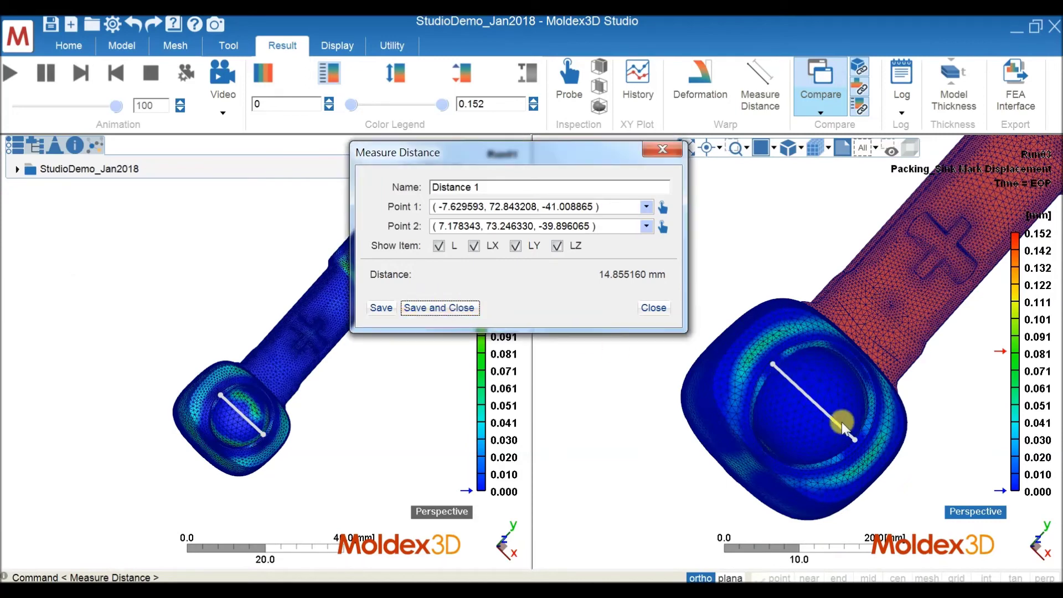
key(Return)
middle_drag(753, 421, 698, 399)
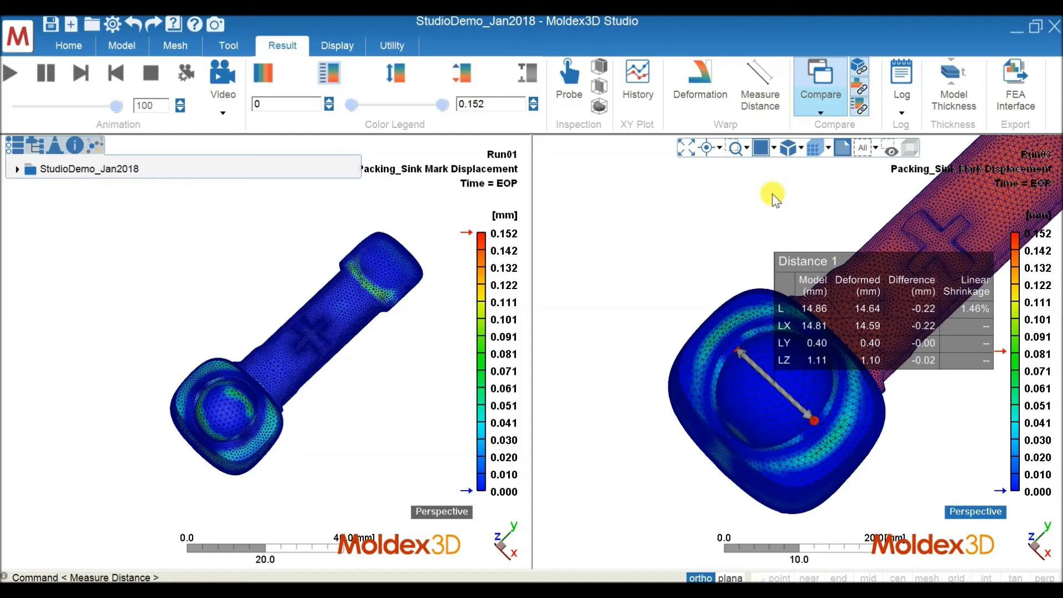
click(788, 149)
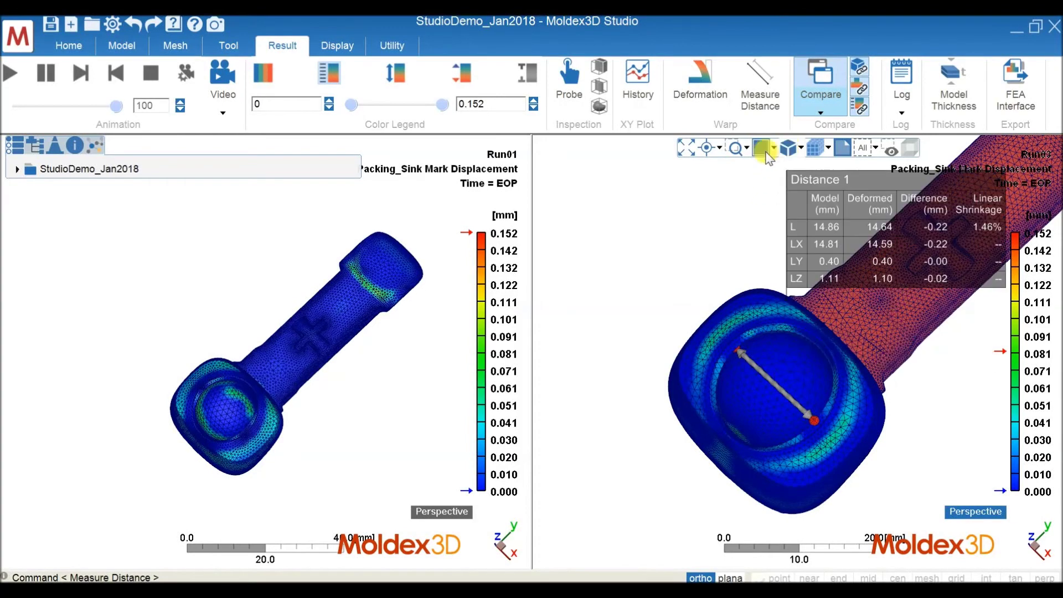
click(688, 149)
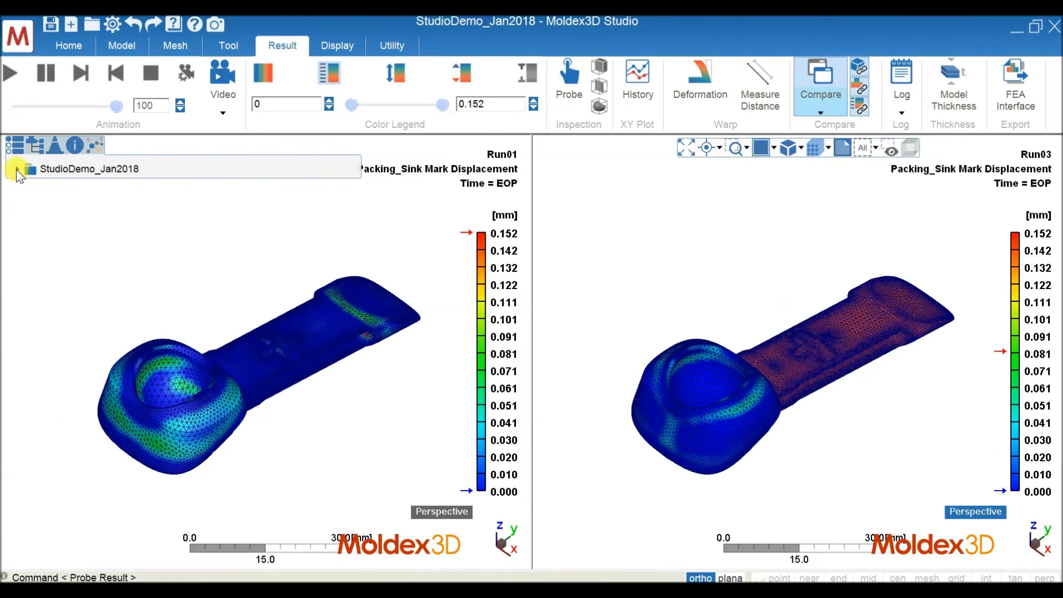
Display the filling Weld Line result in both comparison views, collapse the project tree, and show the Run01 model opaque.
click(17, 170)
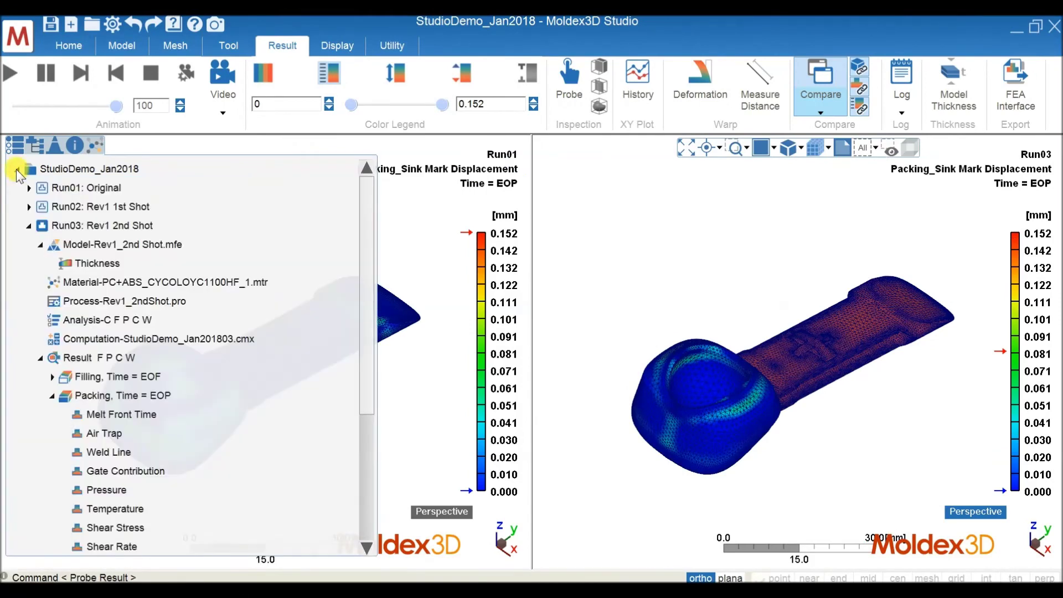
click(53, 377)
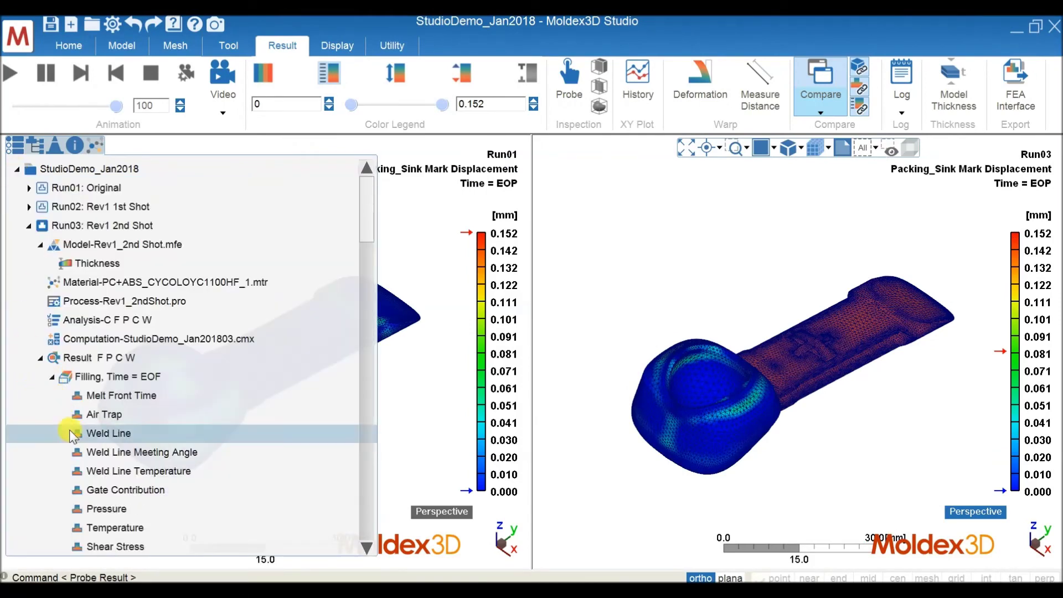
click(112, 434)
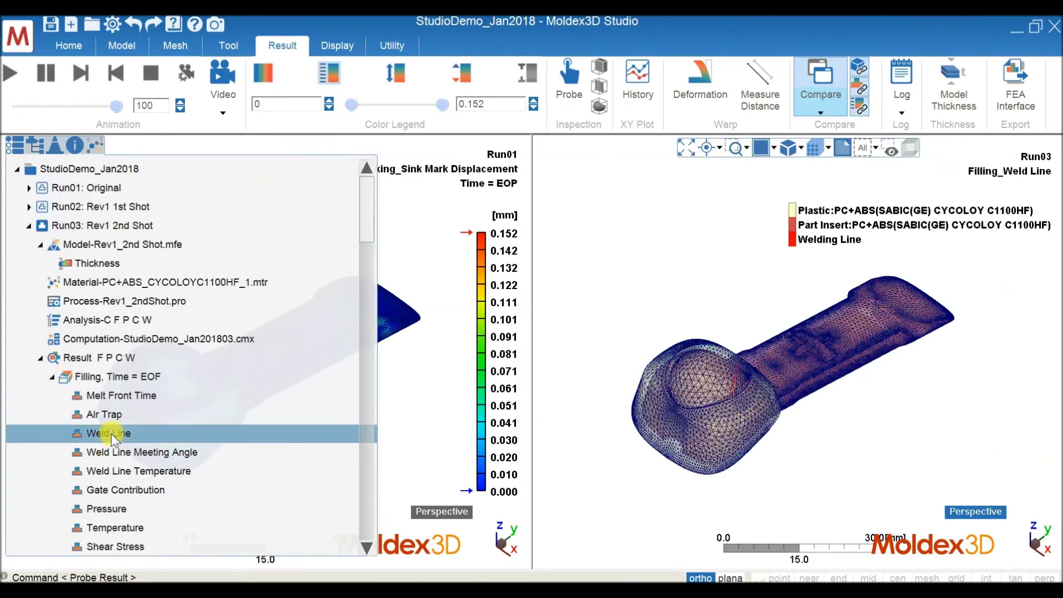
click(17, 169)
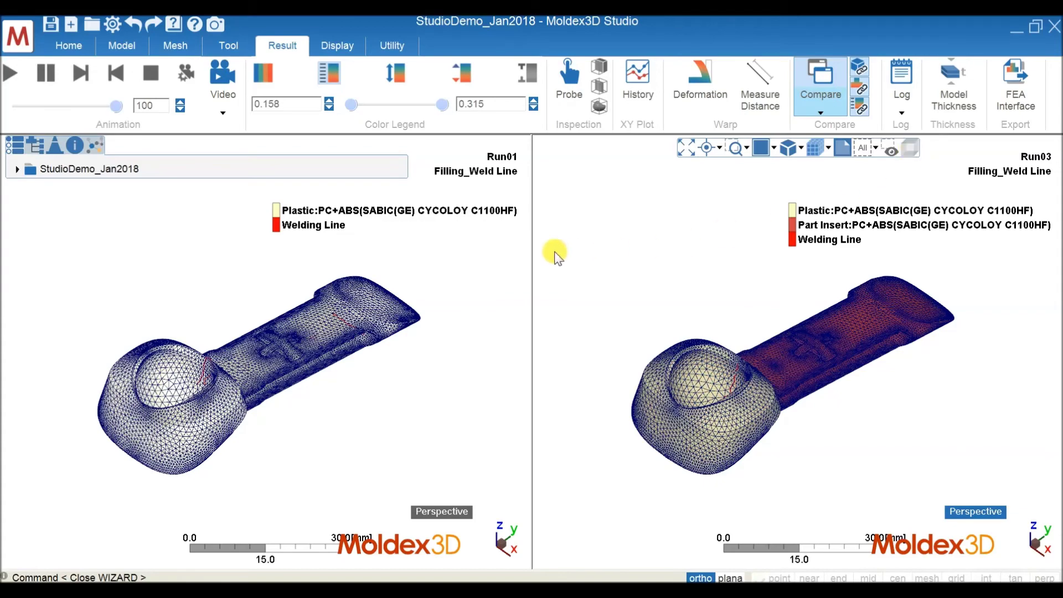
click(467, 254)
click(377, 148)
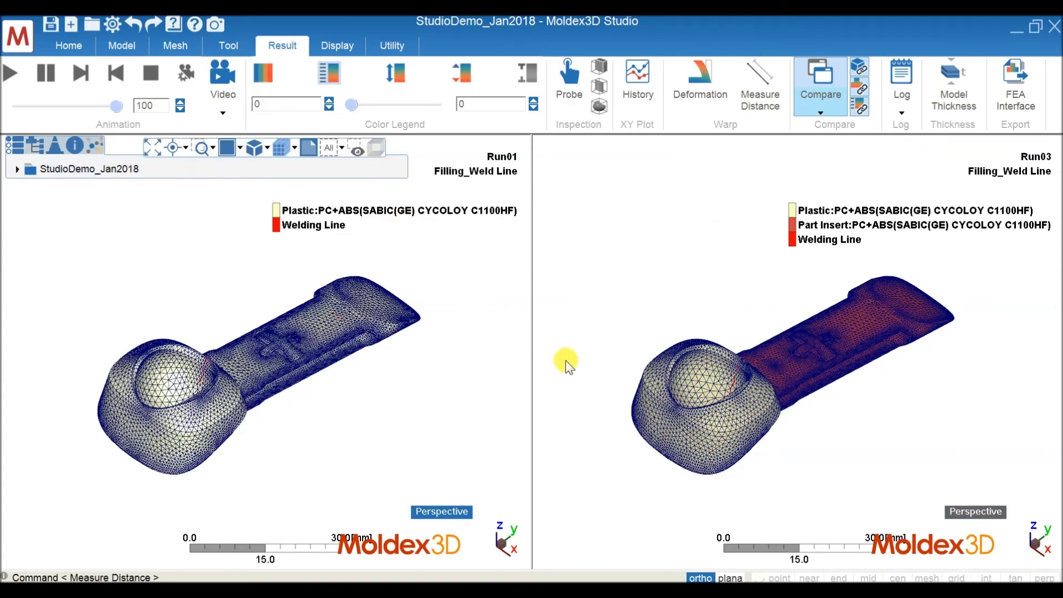
Examine the weld lines around the recess of Run01 and Run03 up close, and return both views to the fitted isometric orientation.
middle_drag(440, 394, 235, 434)
scroll(181, 381, up, 5)
middle_drag(231, 359, 233, 387)
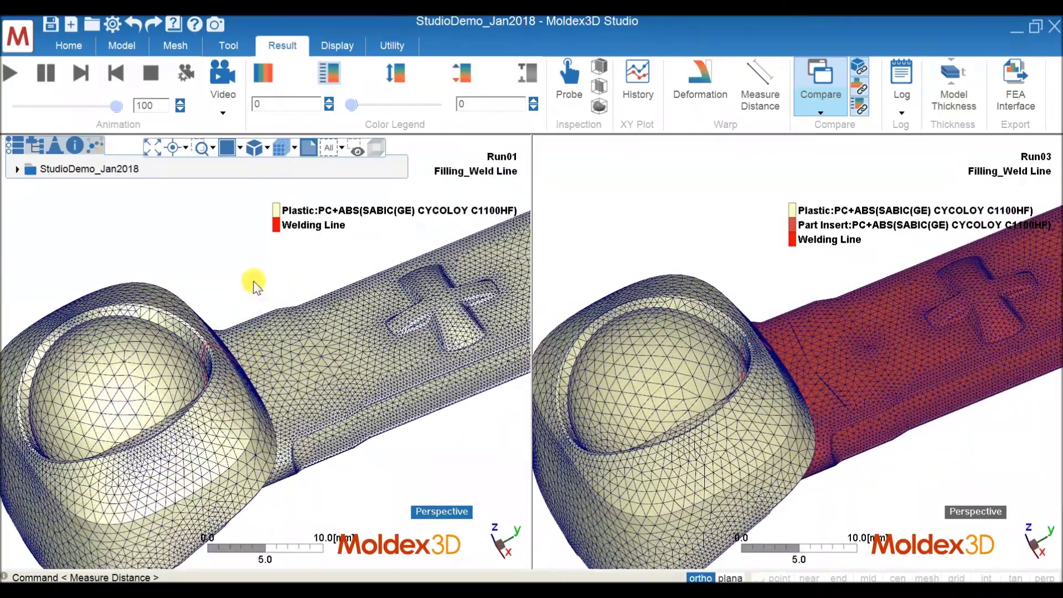
click(254, 149)
click(153, 147)
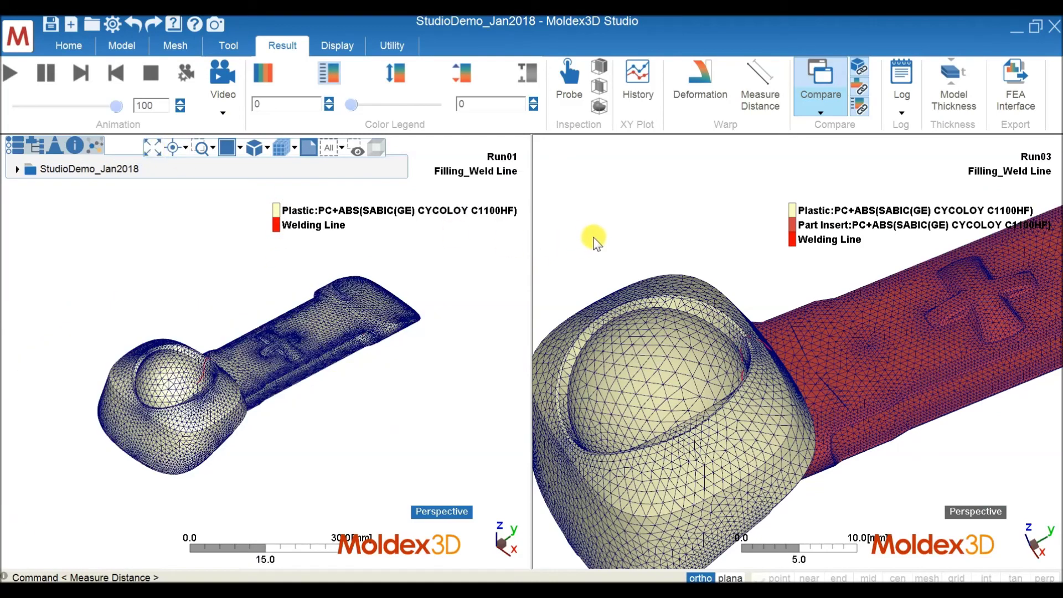
click(798, 149)
click(686, 146)
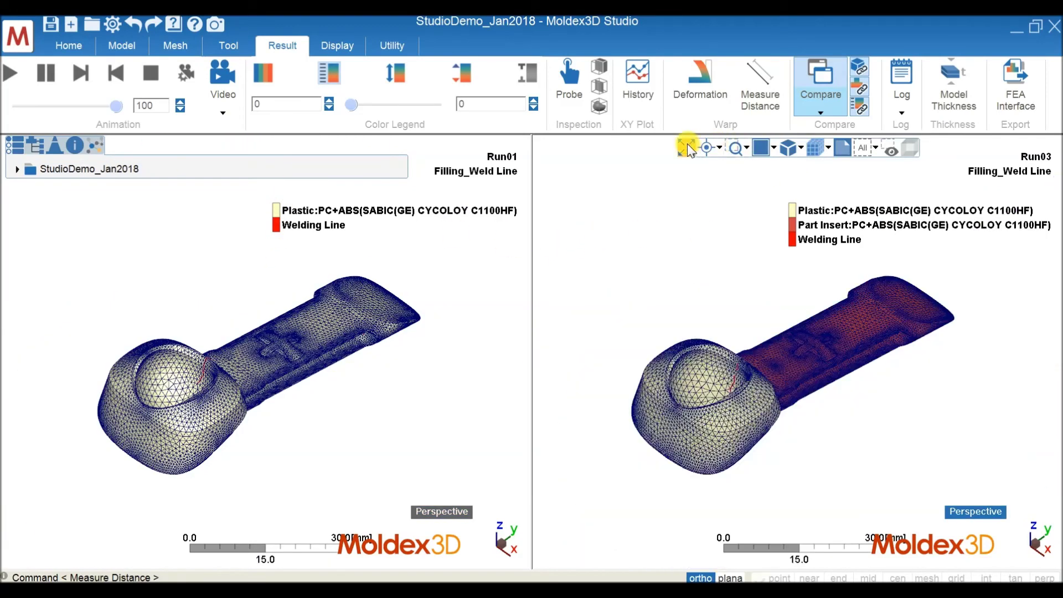
Expand the project tree, collapse the Run01 branch, and load Run04: Rev2 1st Shot in place of Run01 in the comparison.
click(17, 169)
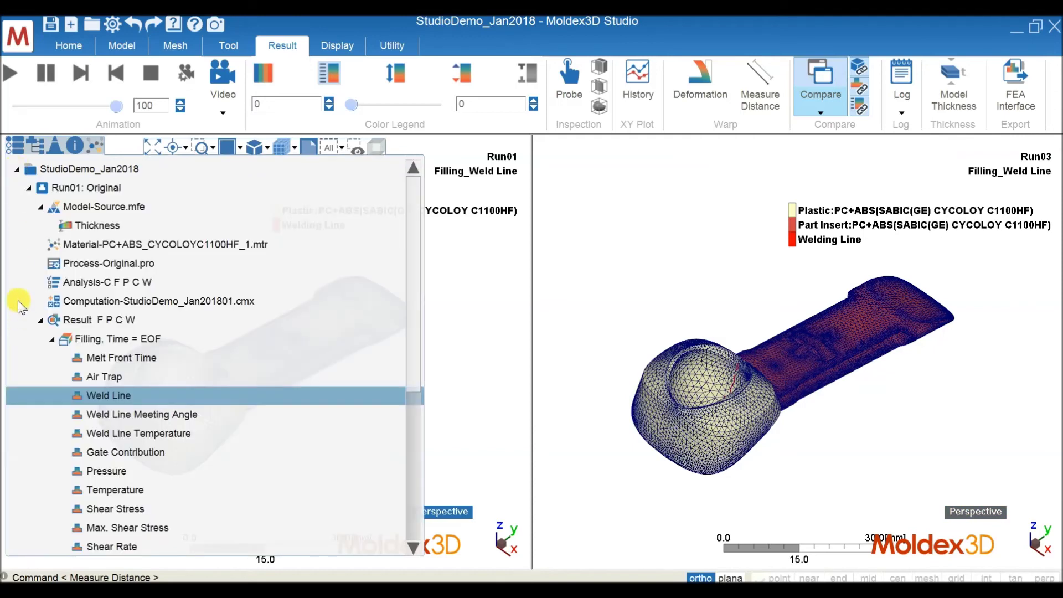
click(30, 188)
click(44, 243)
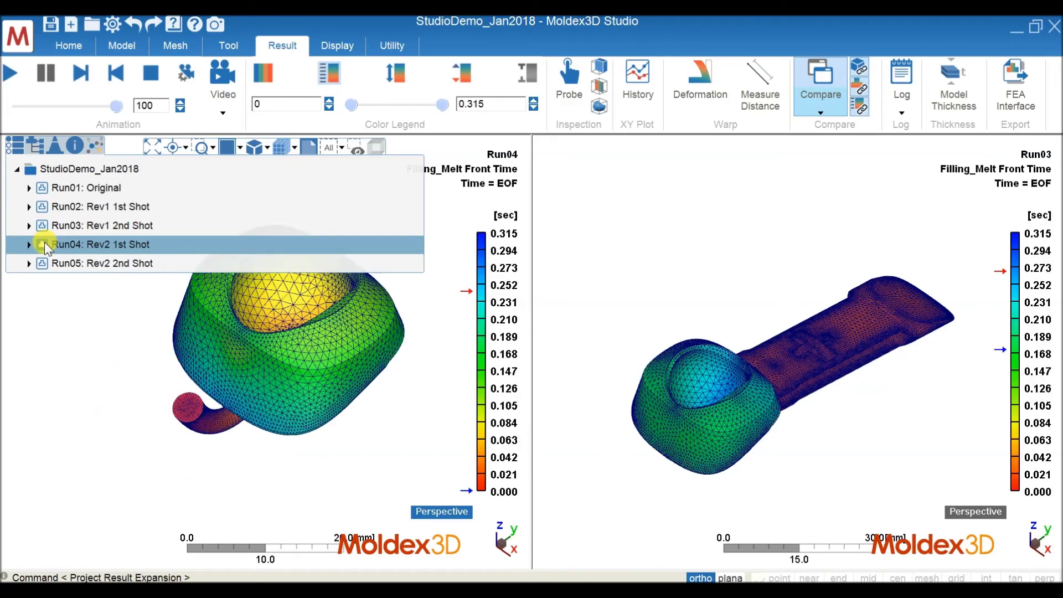
Hide the Cold Runner and Melt Inlet of Run04 and return to the project tree.
click(34, 147)
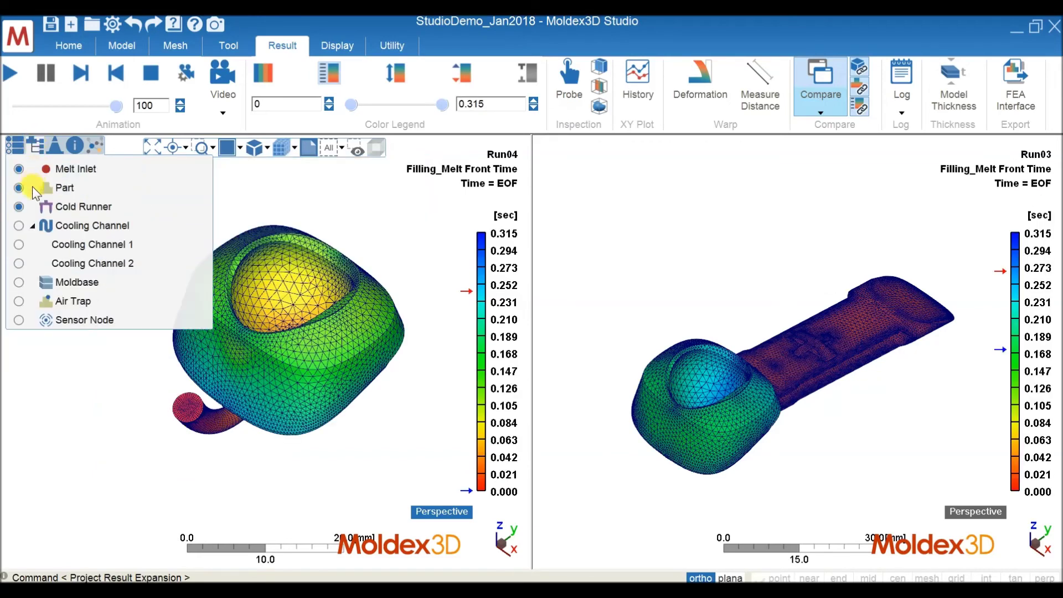
click(19, 207)
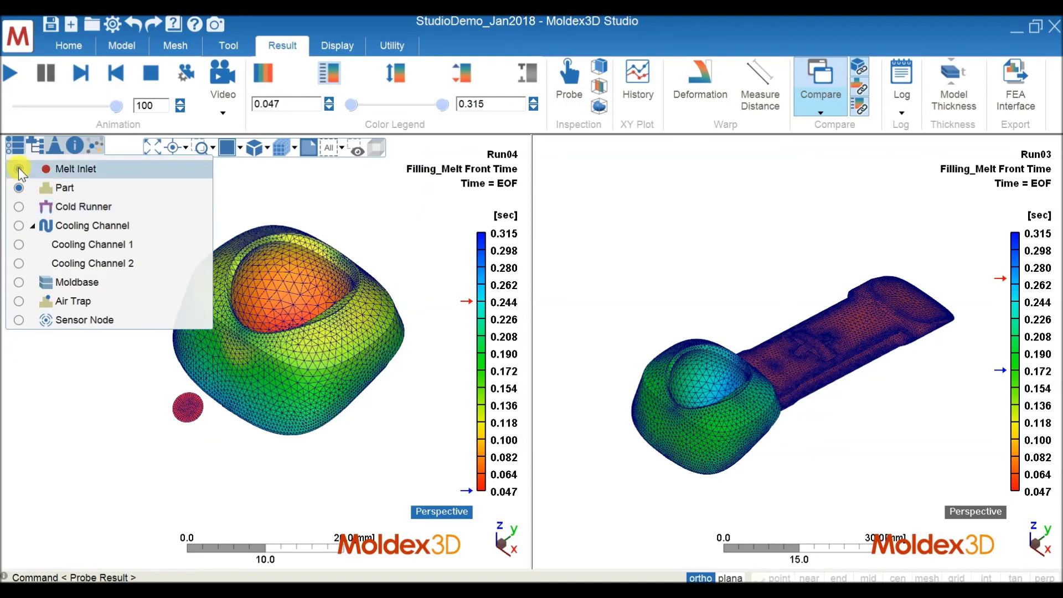
click(18, 168)
click(14, 146)
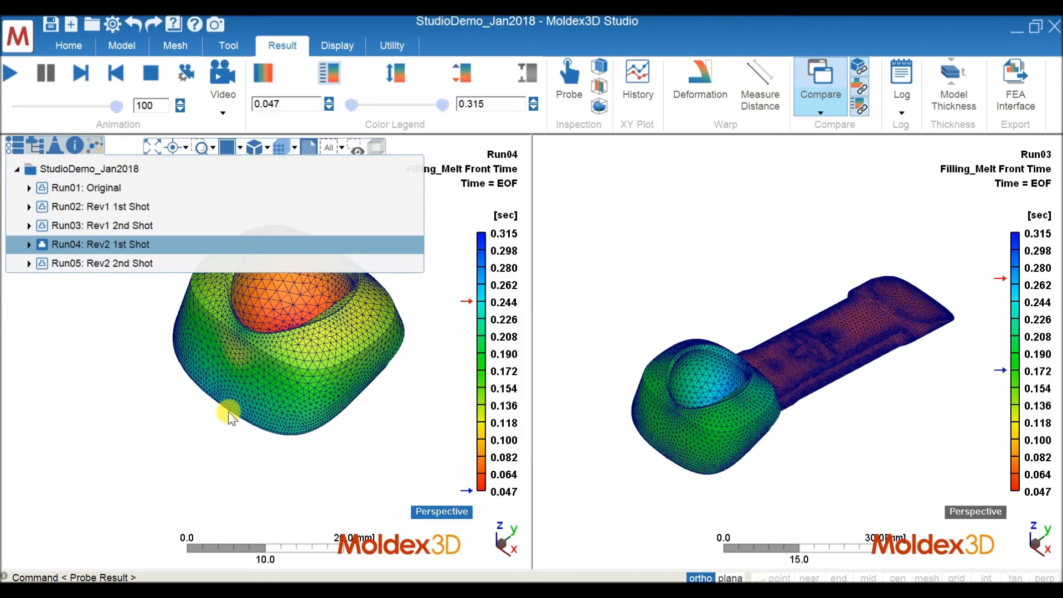
Play the melt front animation for Run04 and Run03 together, and stop it.
scroll(227, 408, down, 3)
click(9, 73)
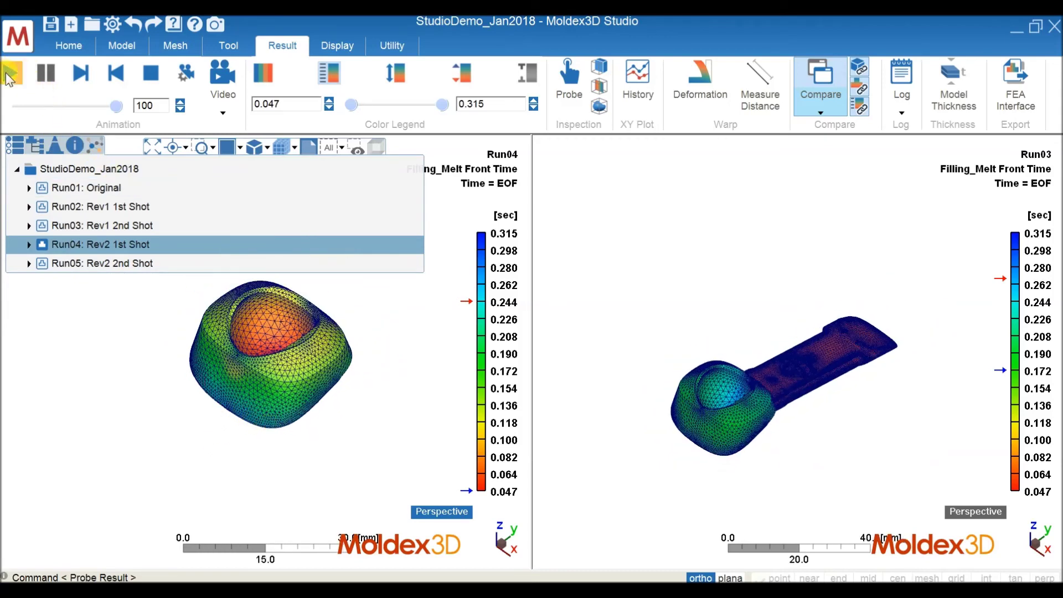
click(149, 74)
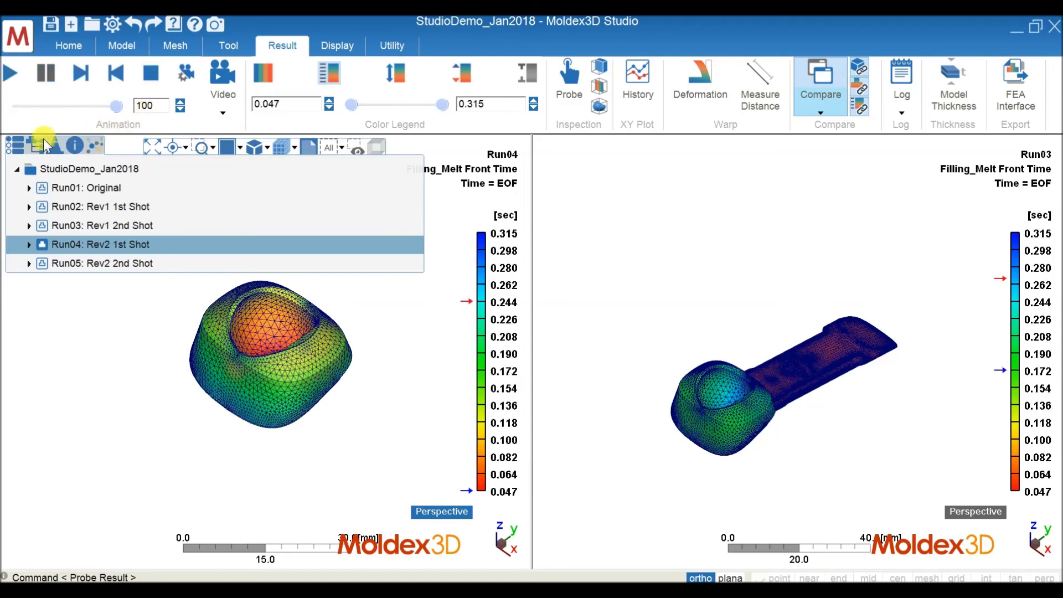
Display the filling Weld Line result for Run04 and Run03, collapse the project tree, and show both models opaque.
click(28, 244)
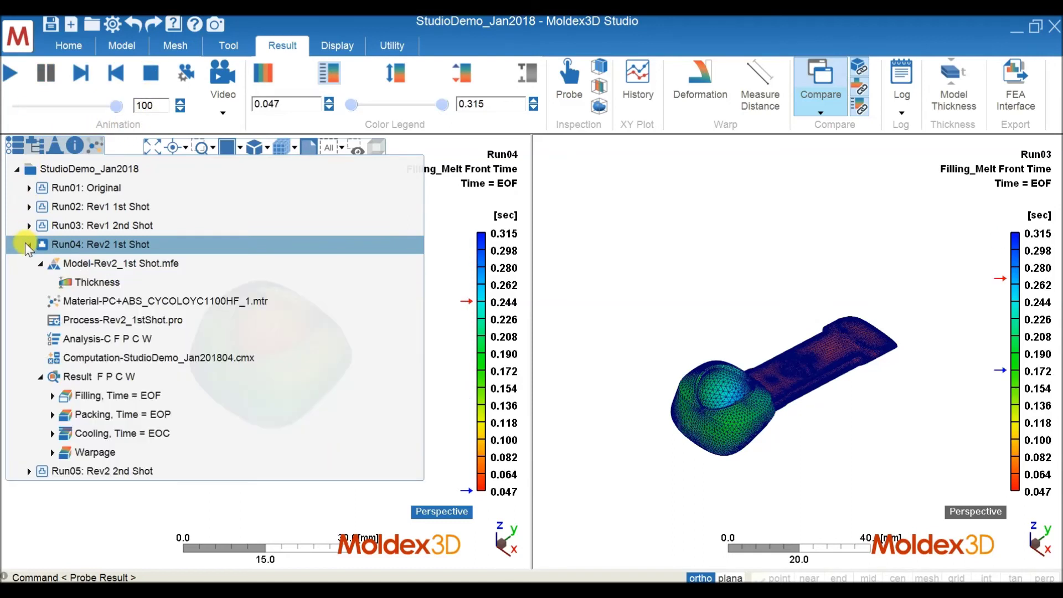
click(50, 396)
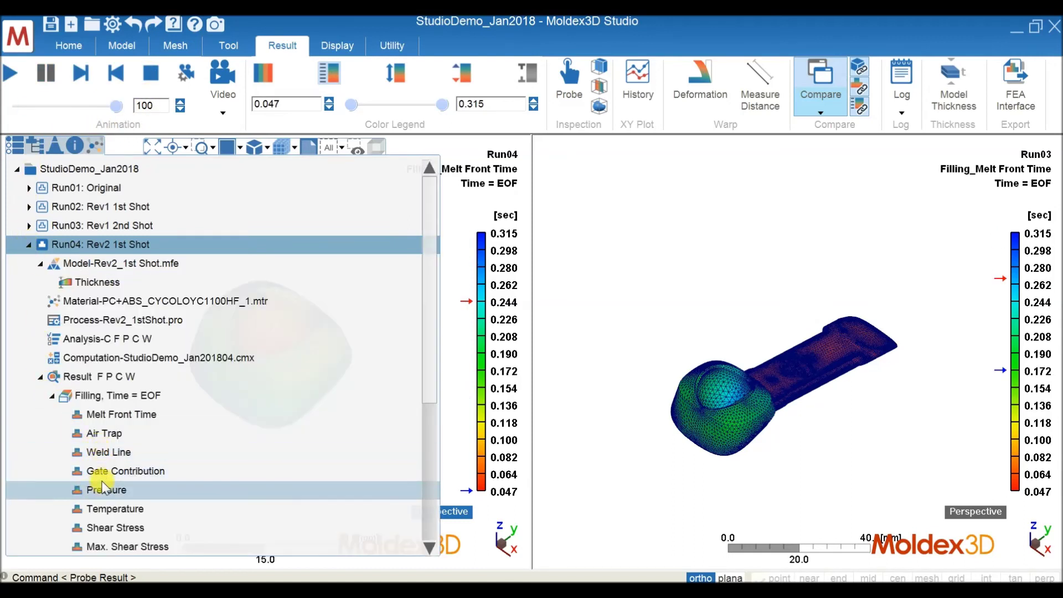
click(101, 453)
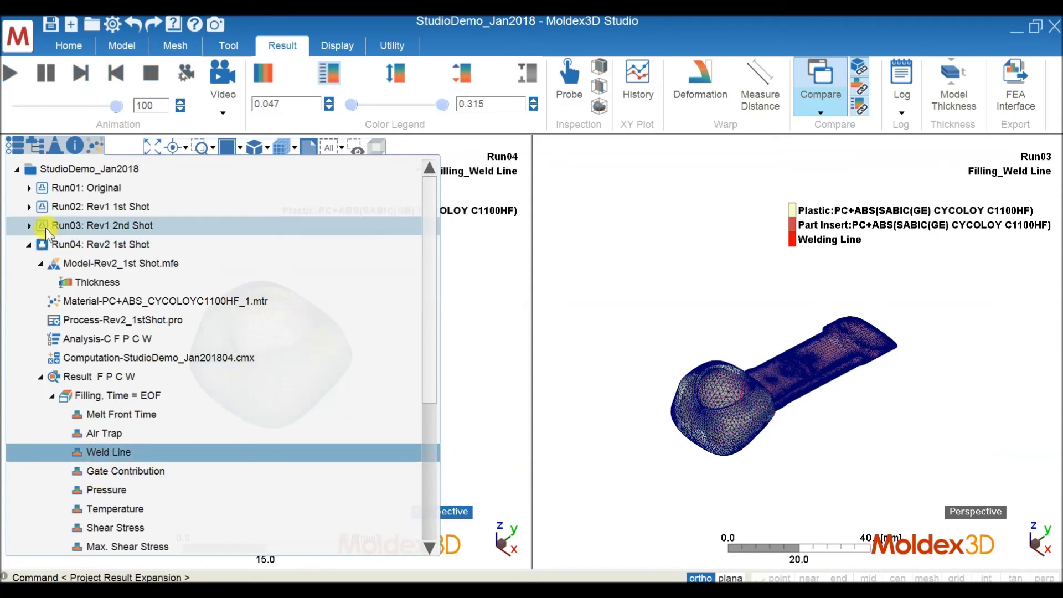
click(19, 169)
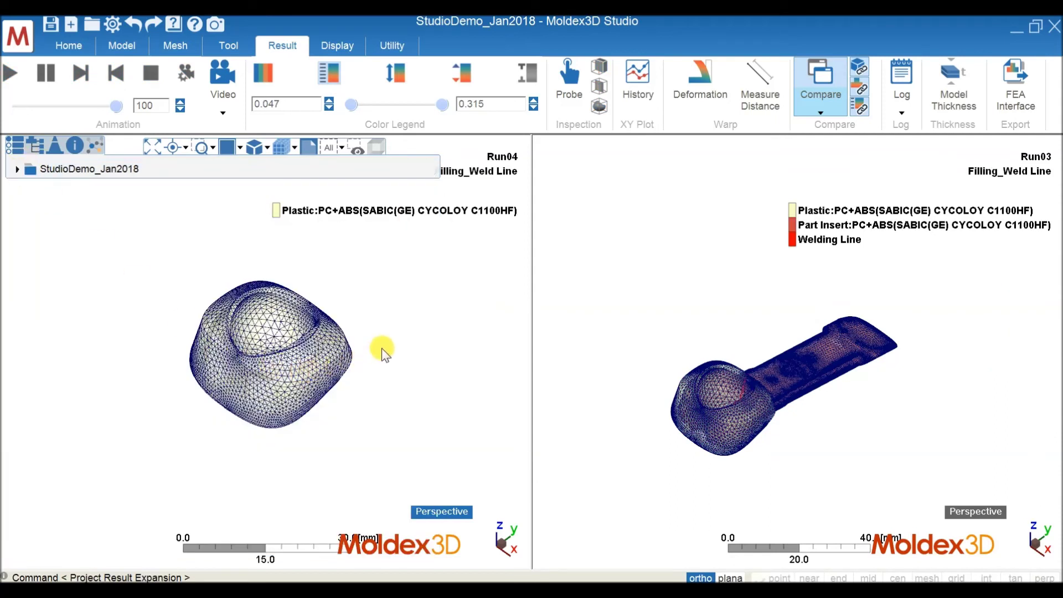
click(378, 145)
click(701, 322)
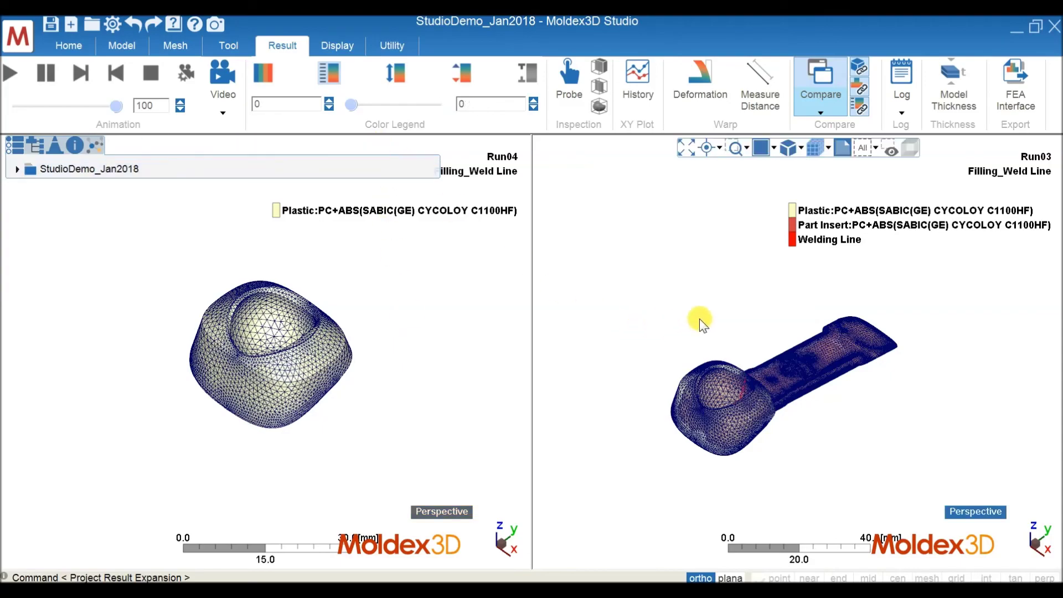
click(910, 149)
Examine the weld lines of Run04 and Run03 up close from several angles, and restore the fitted isometric view in both.
click(388, 369)
scroll(273, 331, up, 2)
scroll(273, 331, up, 5)
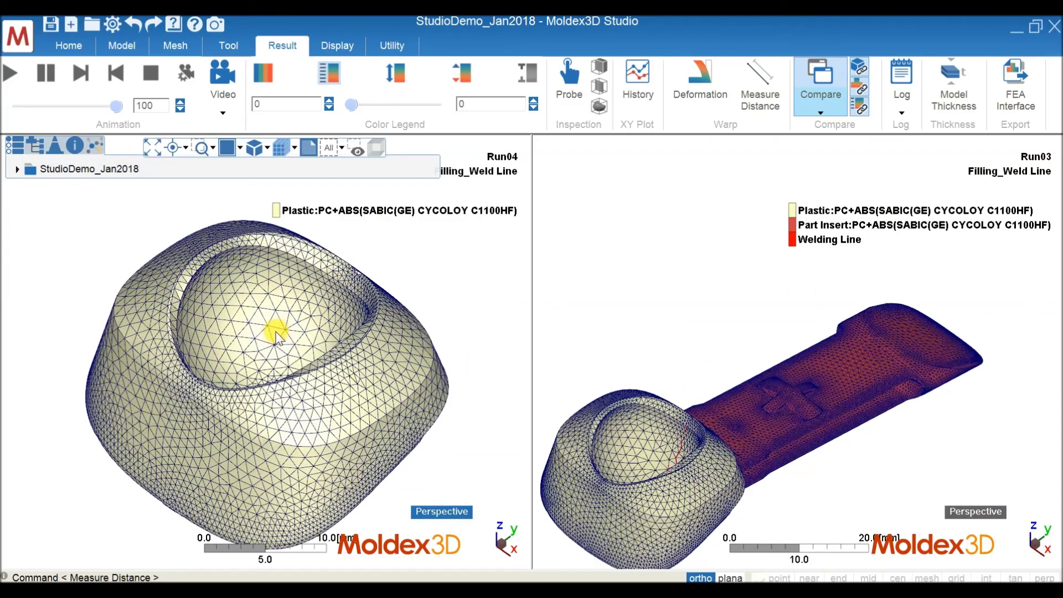
click(697, 341)
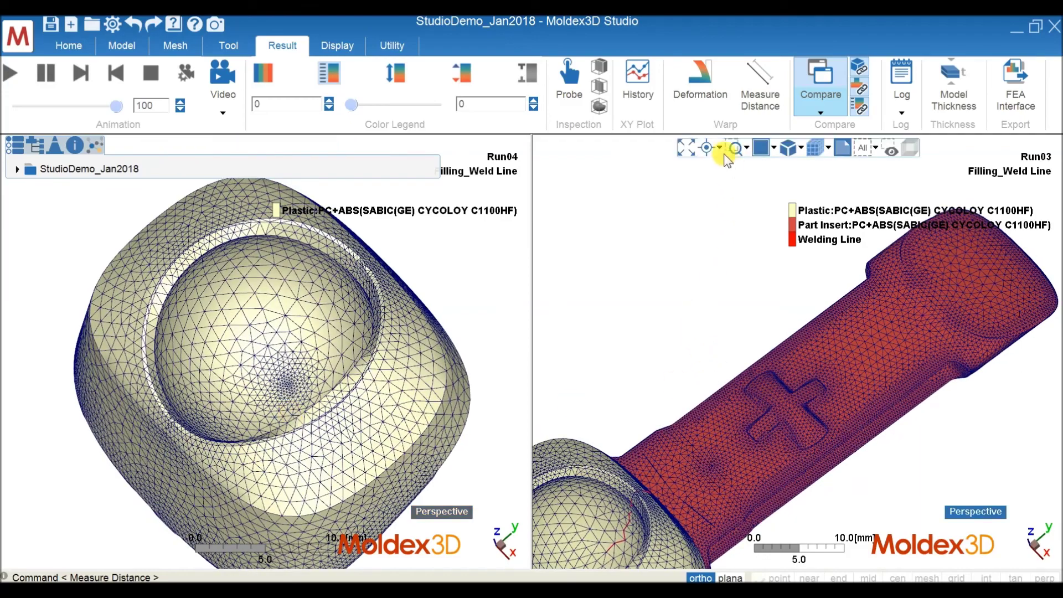
click(685, 149)
middle_drag(697, 476, 473, 399)
click(473, 398)
click(255, 148)
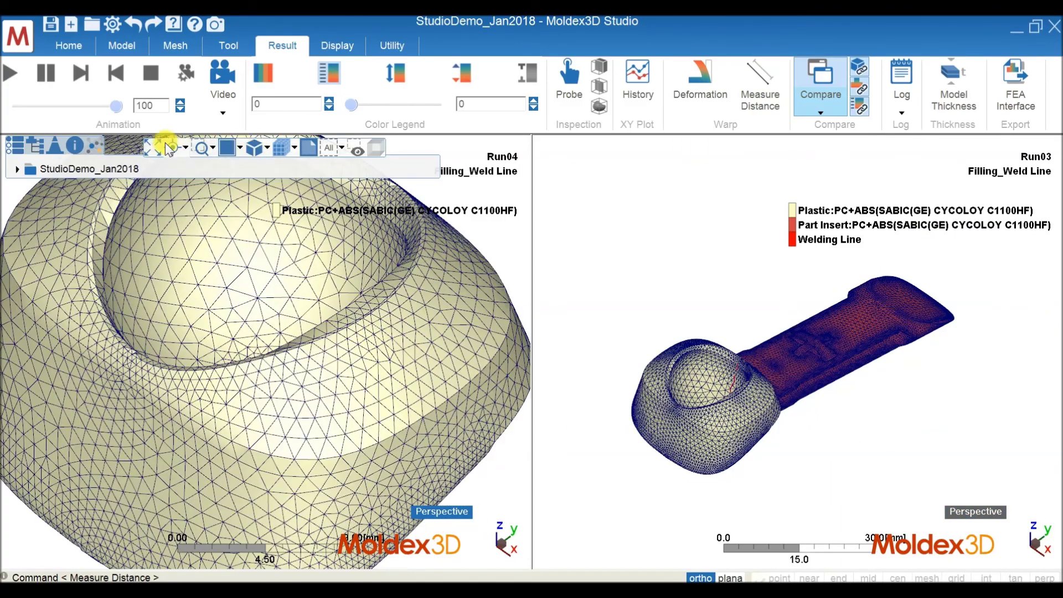
click(148, 145)
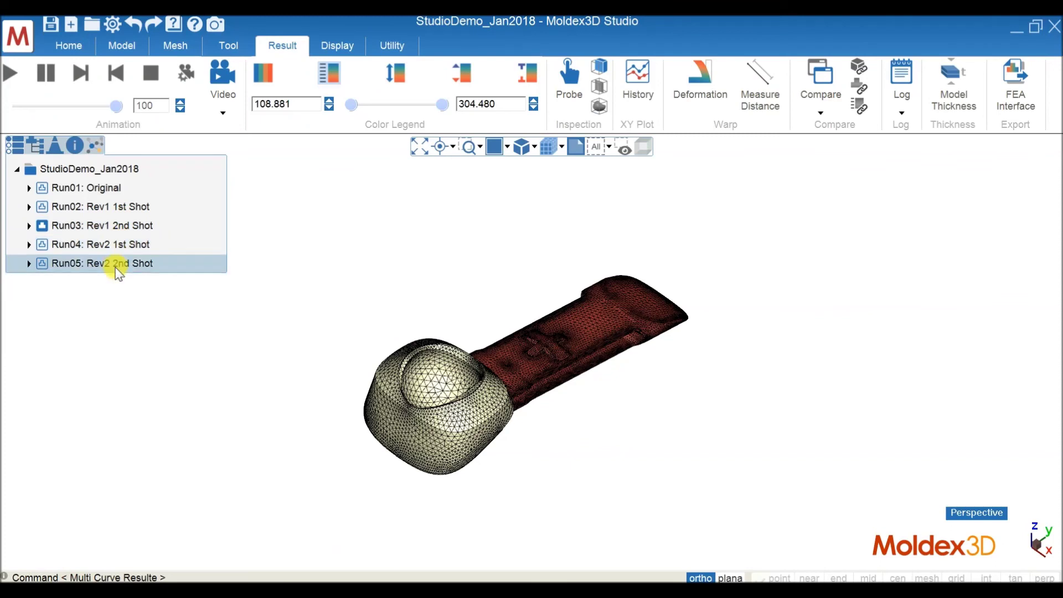
Display the filling Temperature result for Run03 and collapse the project tree.
click(29, 225)
click(52, 377)
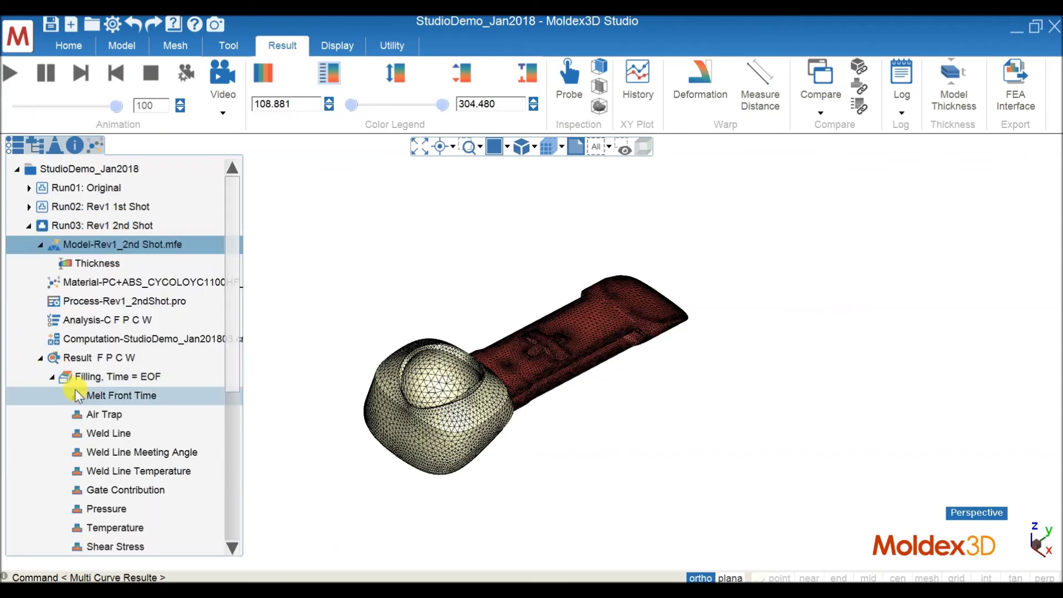
click(96, 520)
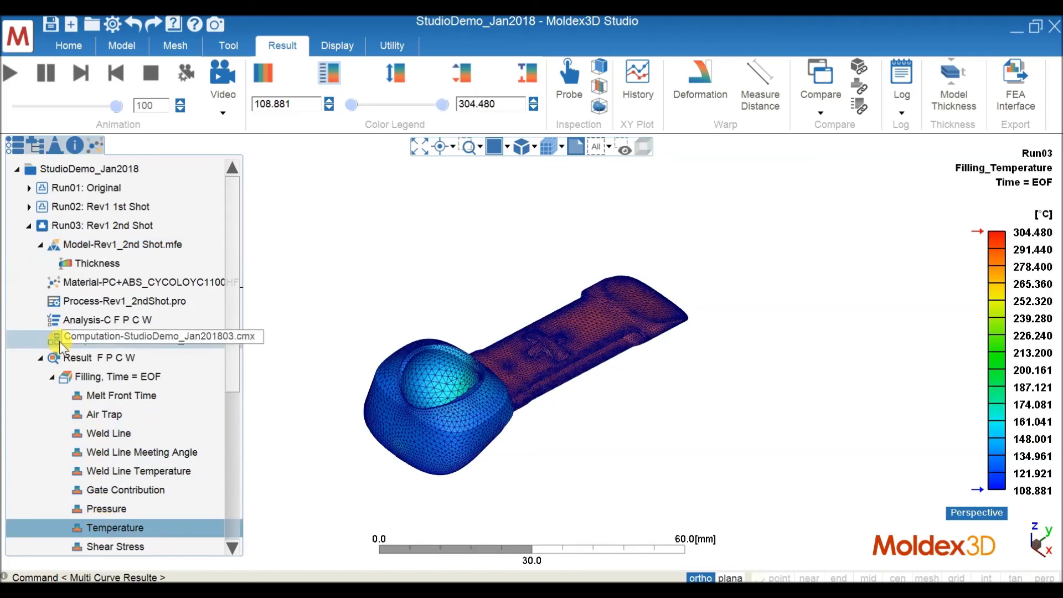
click(28, 226)
click(17, 169)
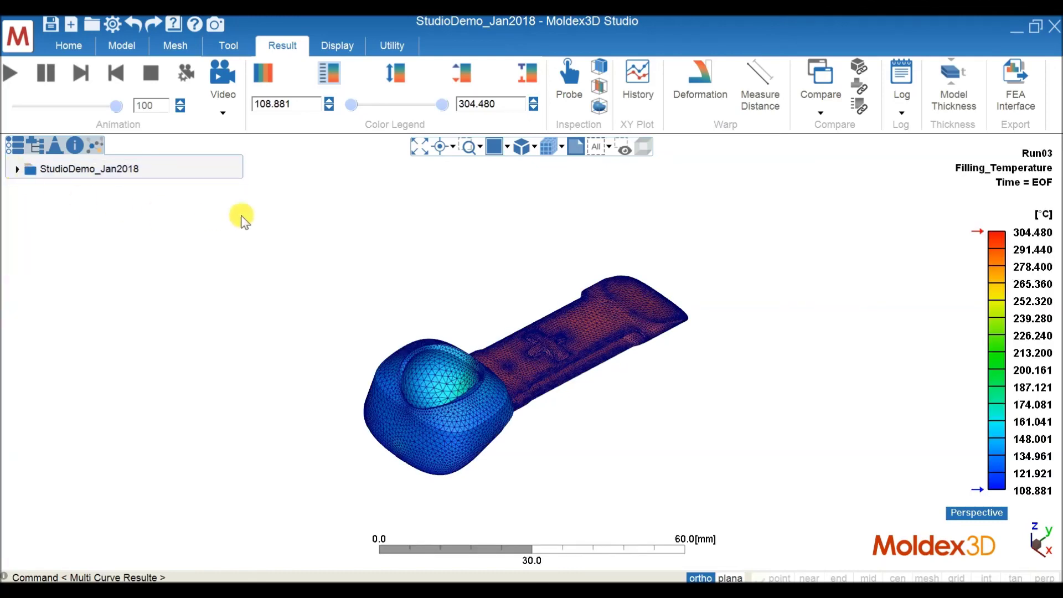
Plot a history curve of Temperature at sensor node SN1 for Run 3.
click(633, 105)
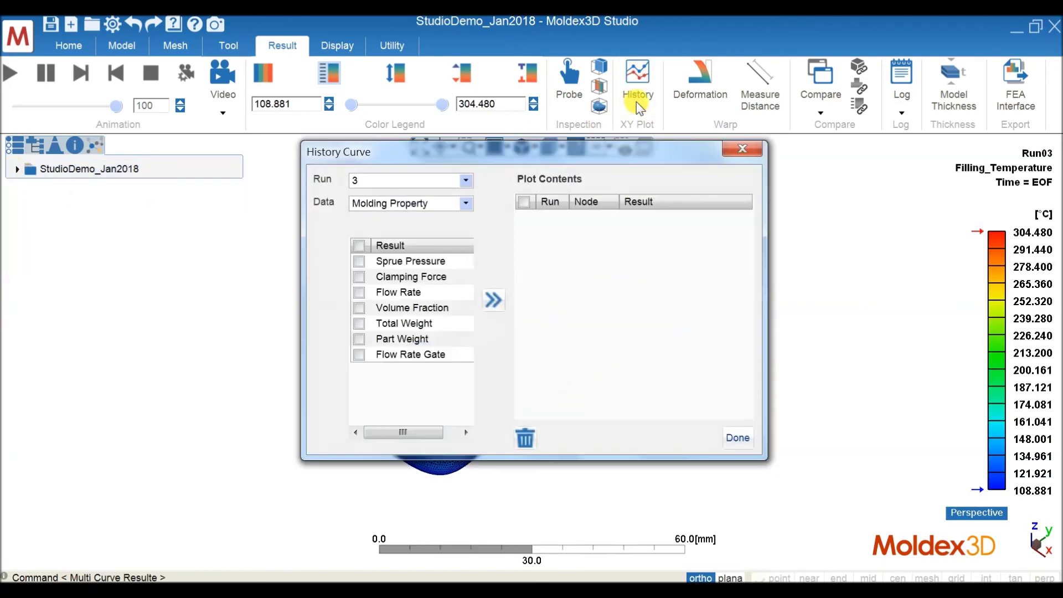
click(465, 203)
click(444, 235)
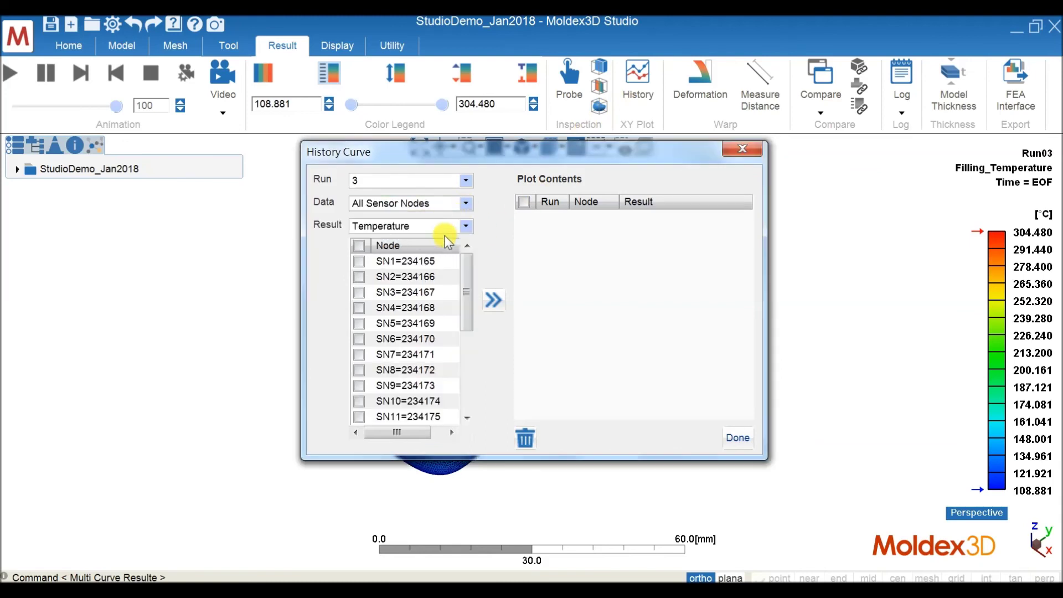
click(437, 228)
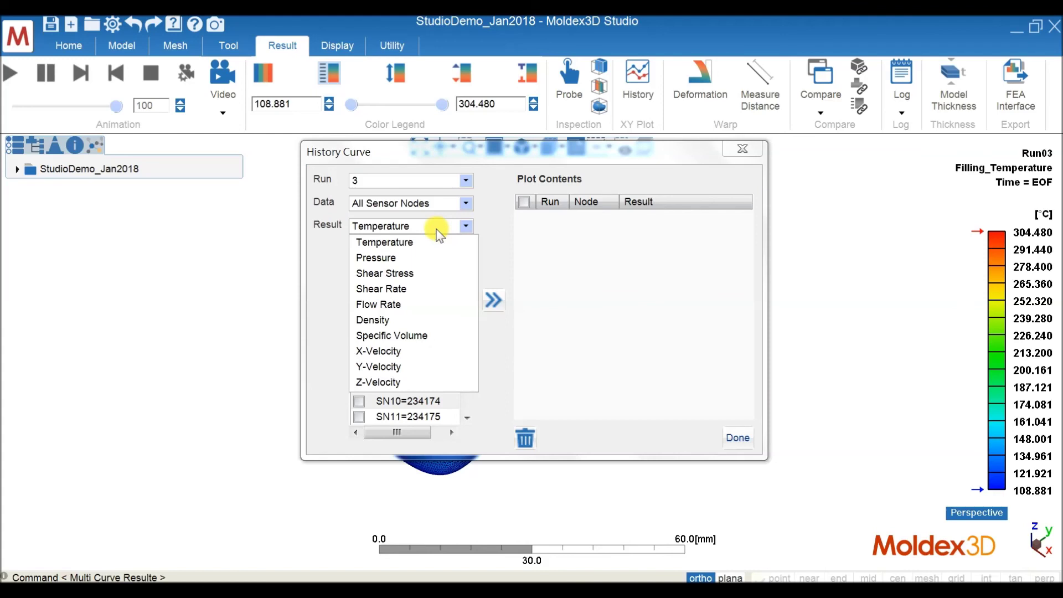
click(412, 244)
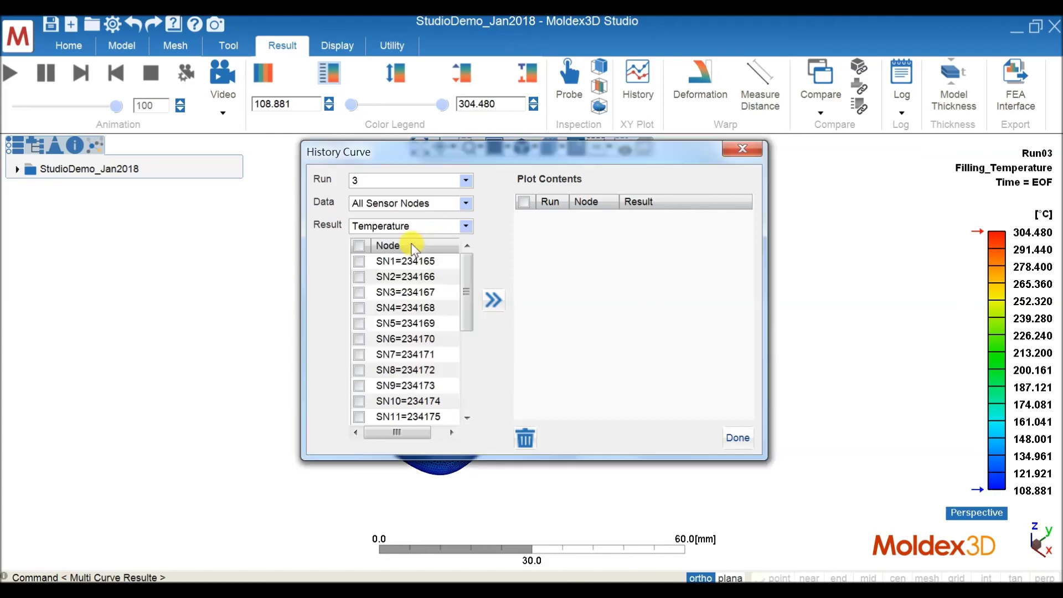
click(359, 261)
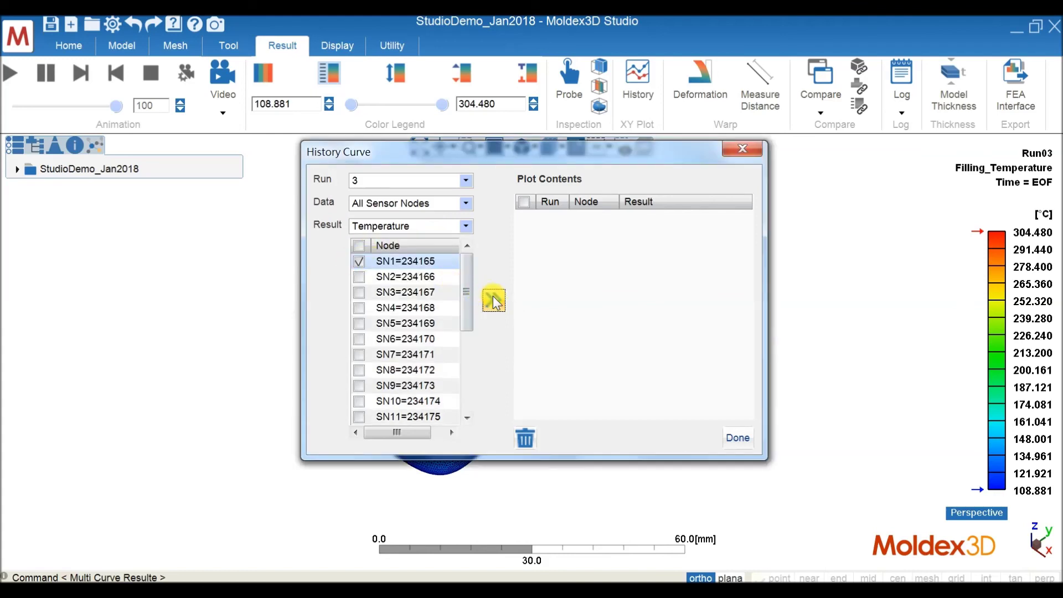
click(492, 299)
Add the Temperature curve of sensor node SN1 from Run 5 to the history plot and finish the curve setup.
click(419, 187)
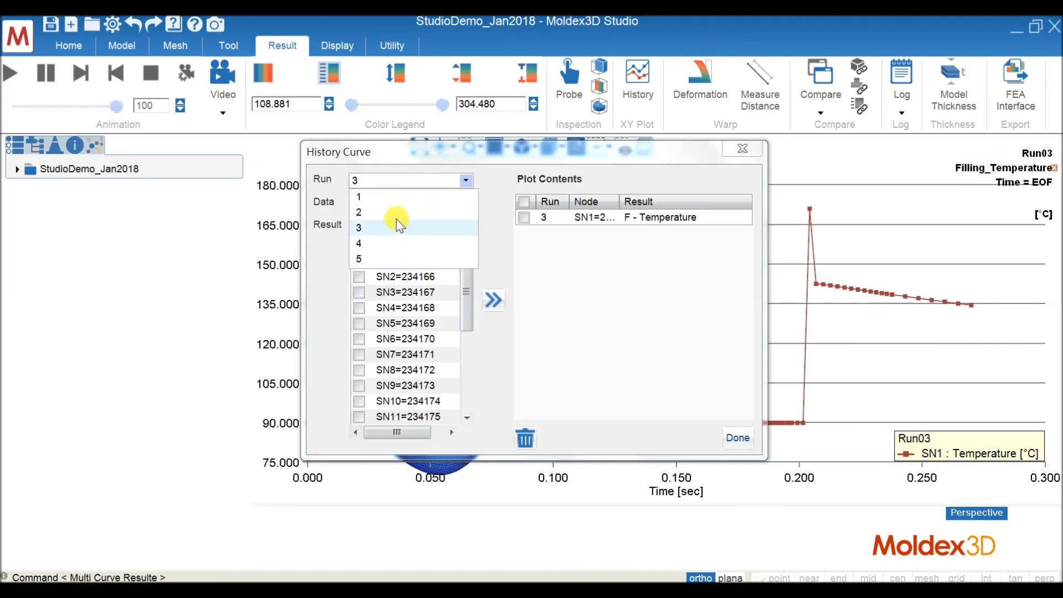
click(379, 258)
click(396, 207)
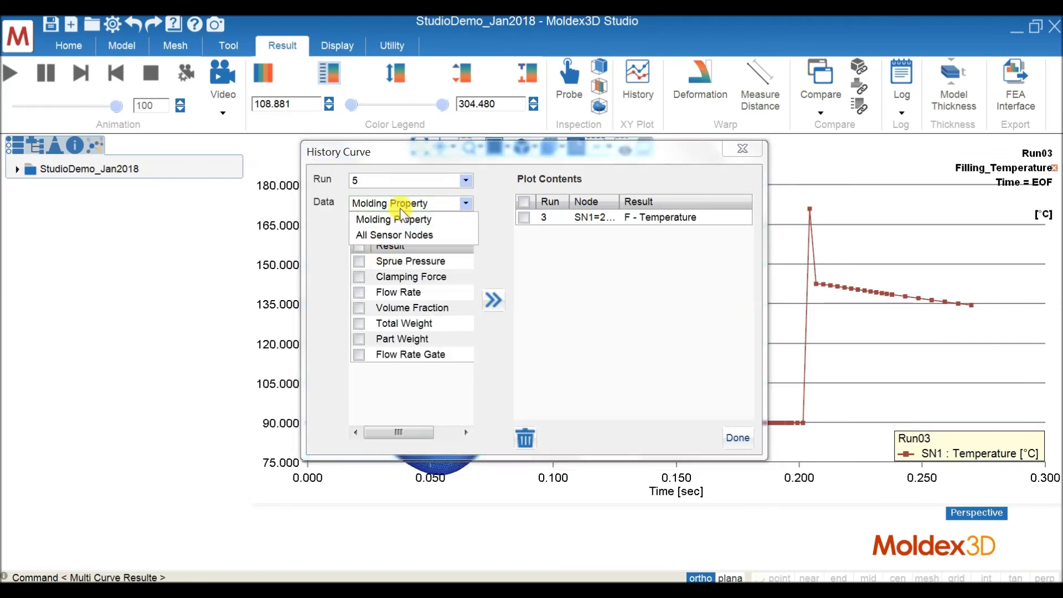
click(397, 231)
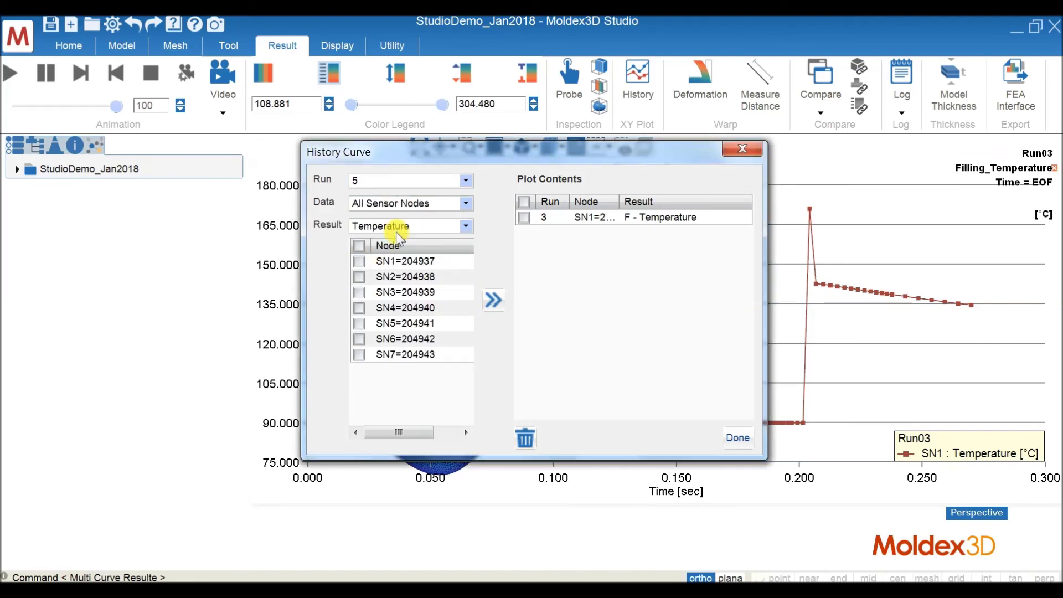
click(359, 261)
click(492, 301)
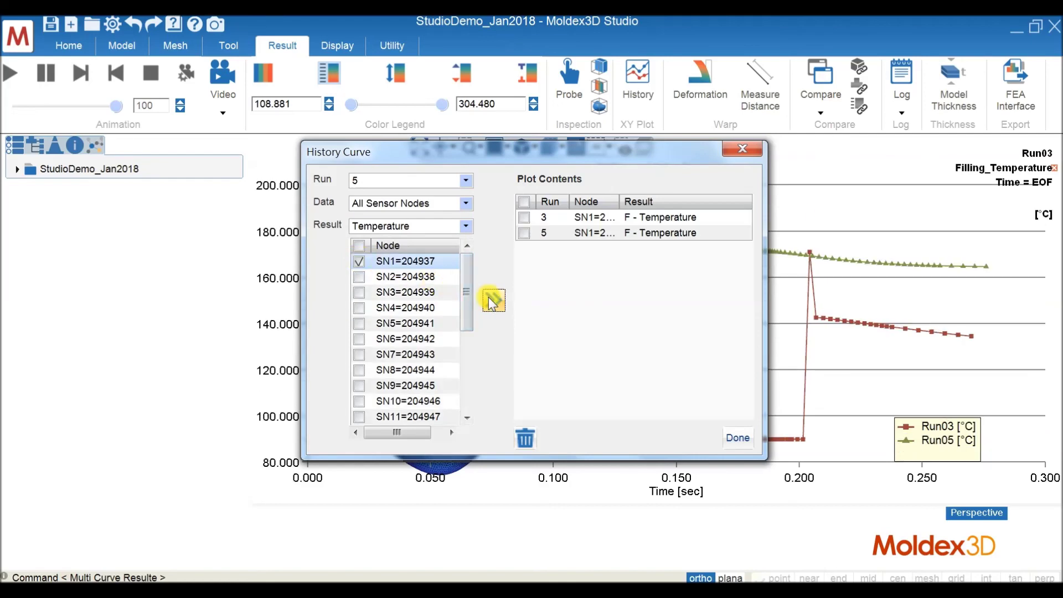
click(732, 433)
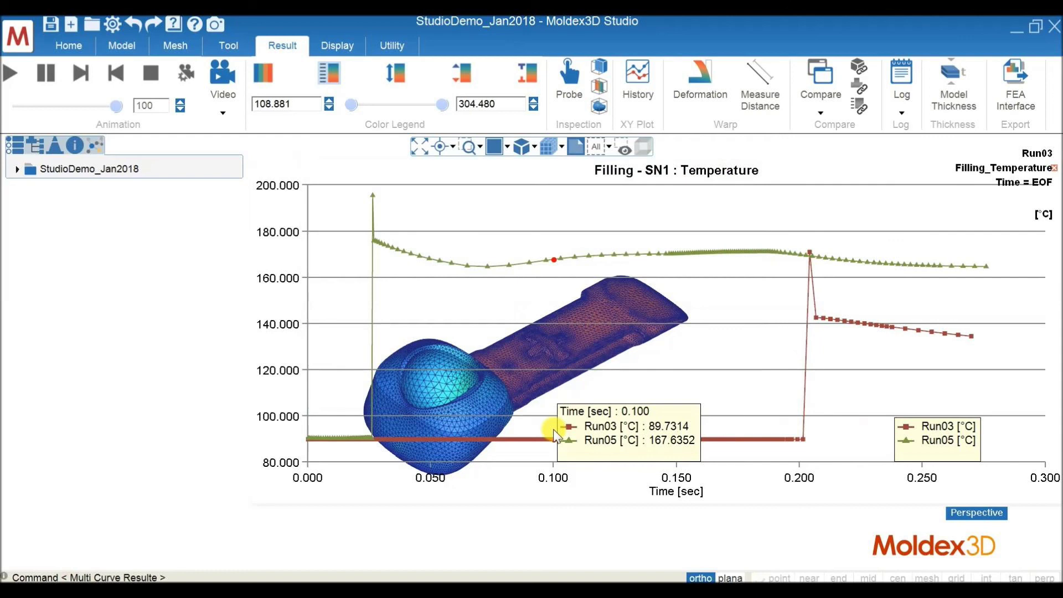
Narrow the project tree to widen the history plot, and pin value labels on the curves at about 0.047 s and 0.174 s.
drag(242, 167, 152, 167)
mouse_move(286, 228)
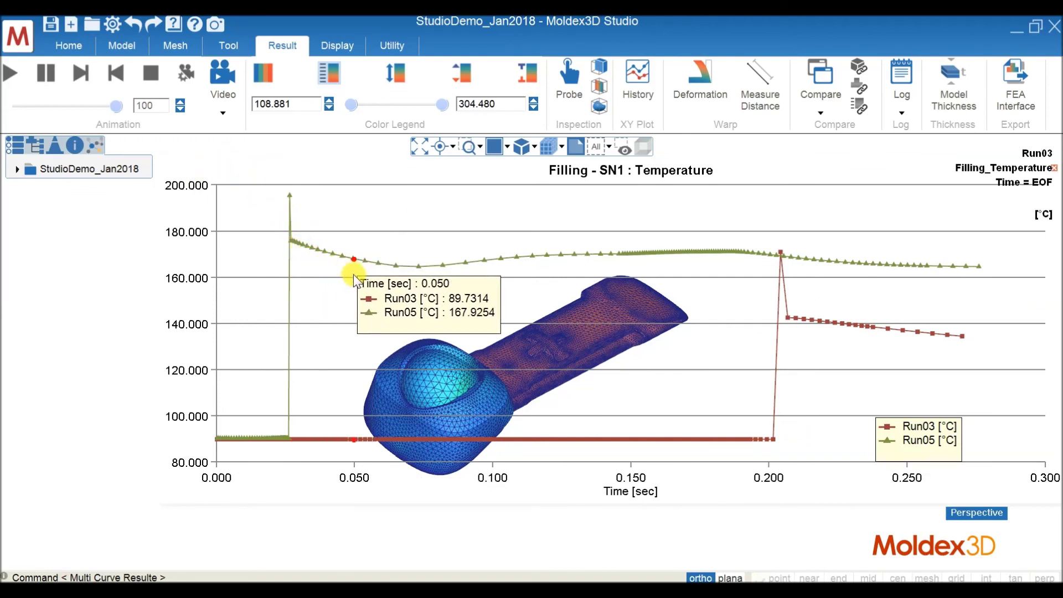
click(347, 274)
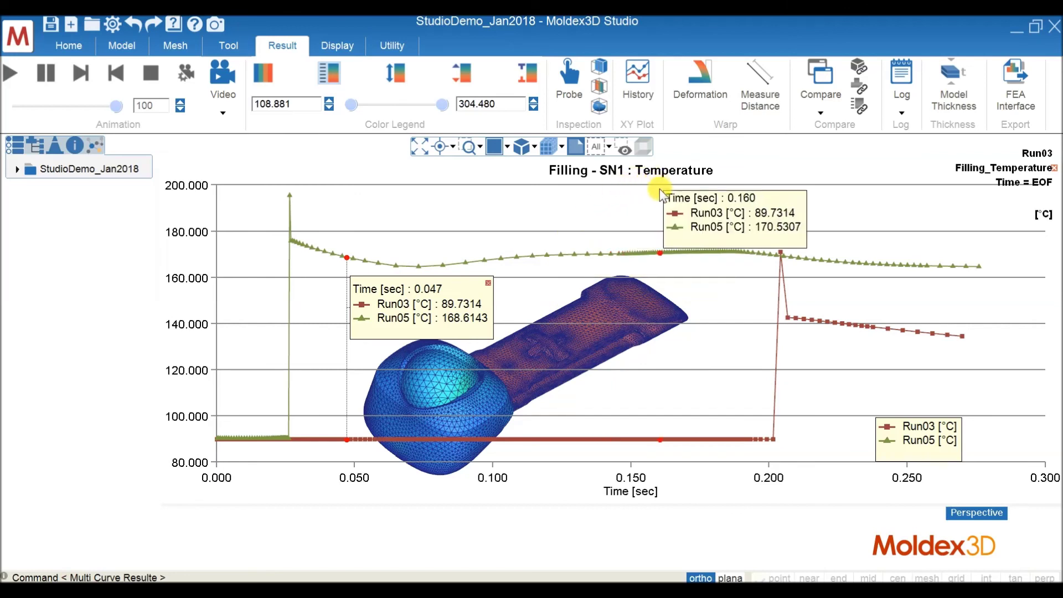
click(699, 194)
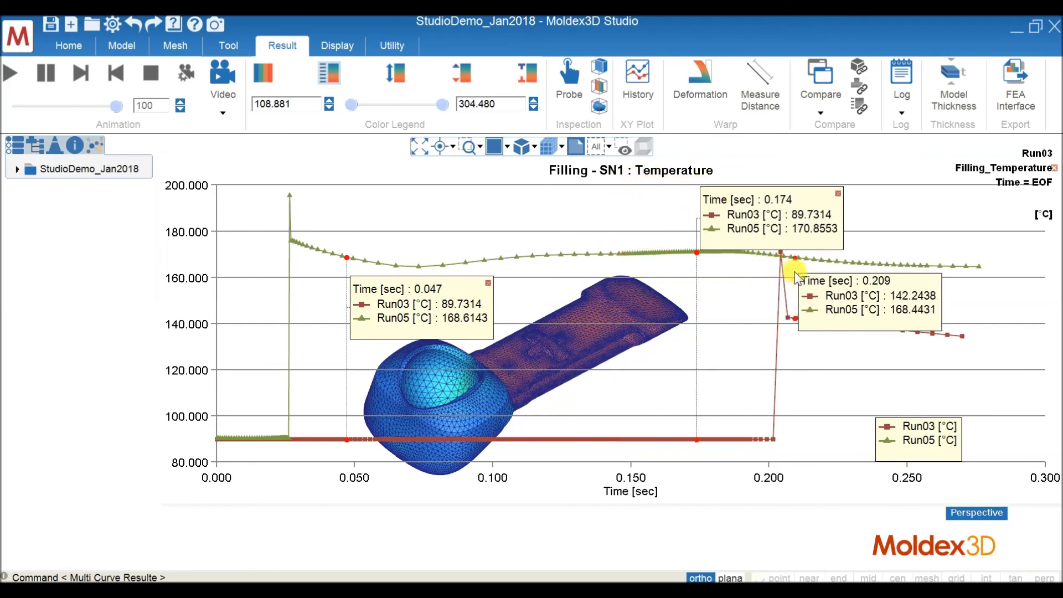